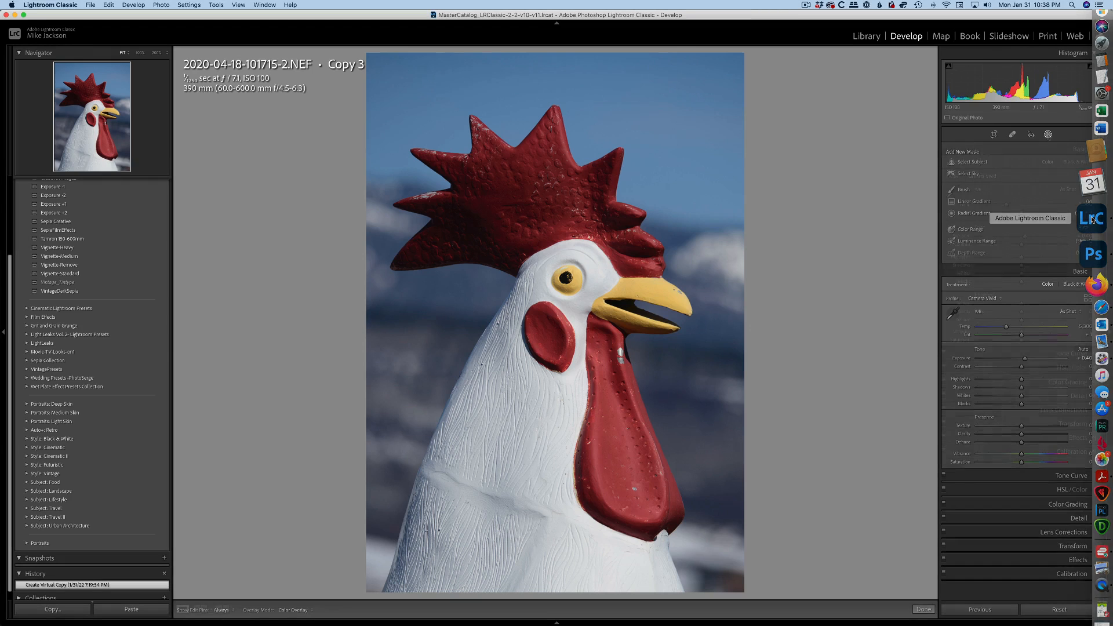
{"action": "left_click", "coordinate": [1047, 133]}
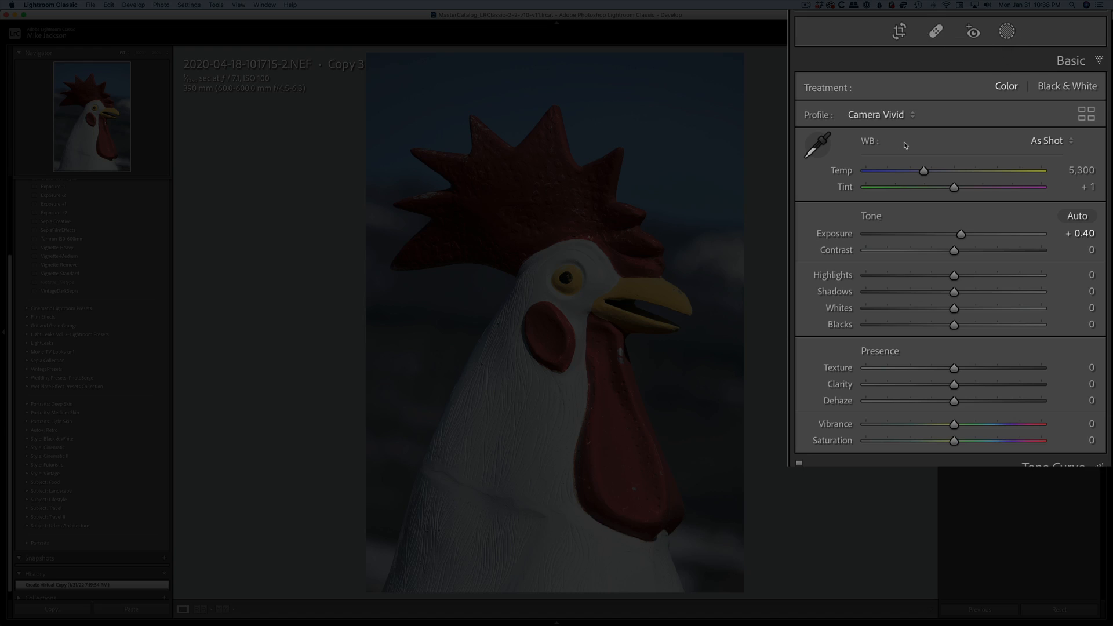
{"action": "left_click", "coordinate": [1006, 32]}
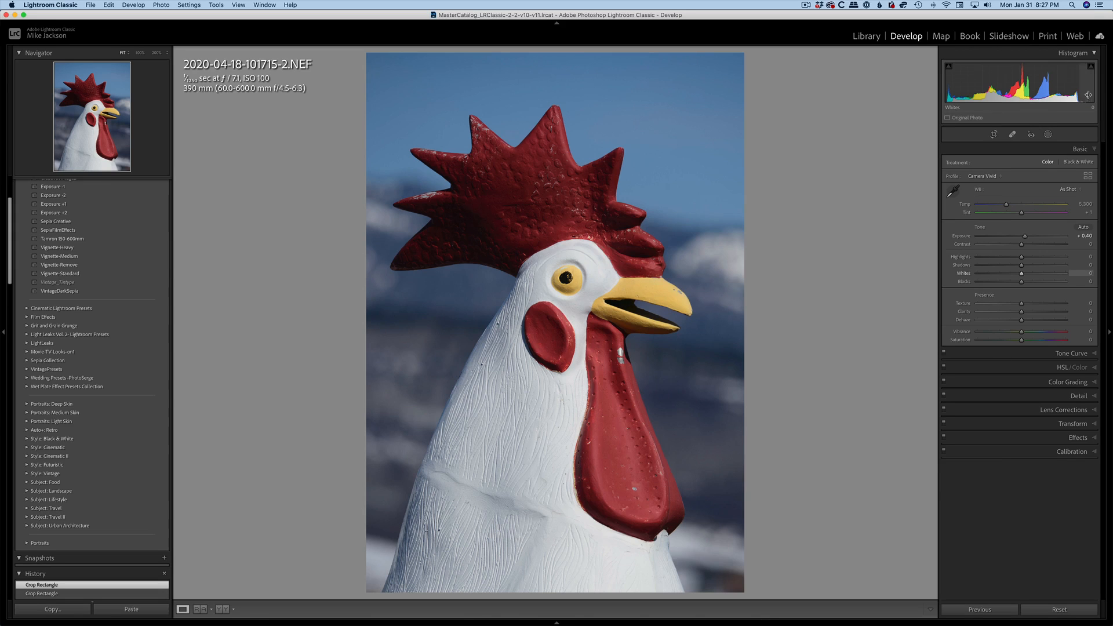
Step: Create a Select Sky mask on the rooster photo and invert it
{"action": "left_click", "coordinate": [1048, 134]}
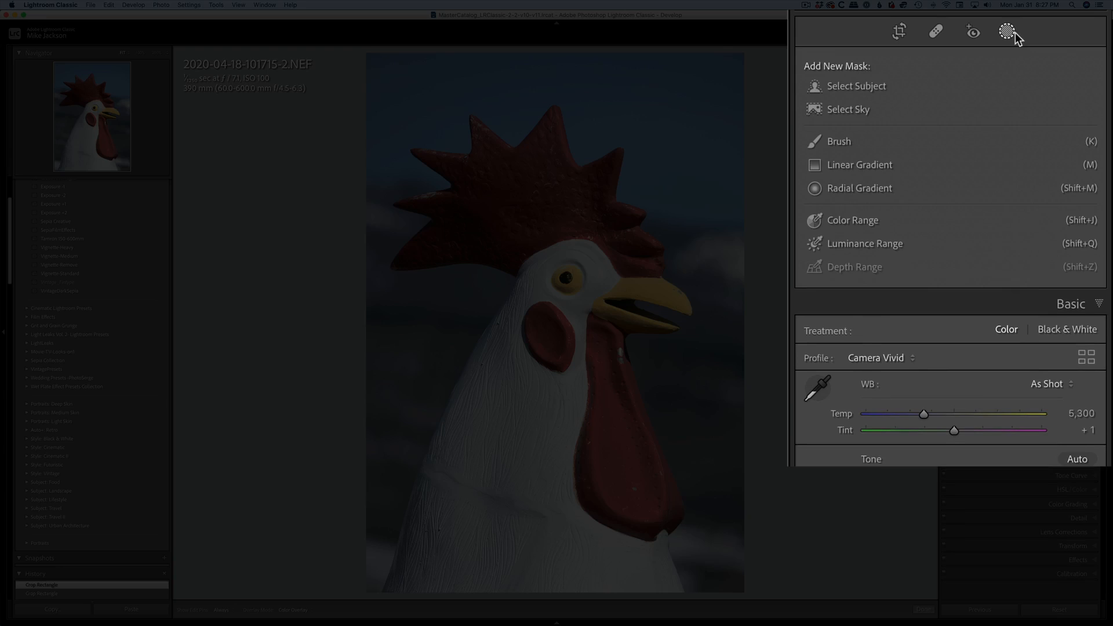
{"action": "left_click", "coordinate": [850, 110]}
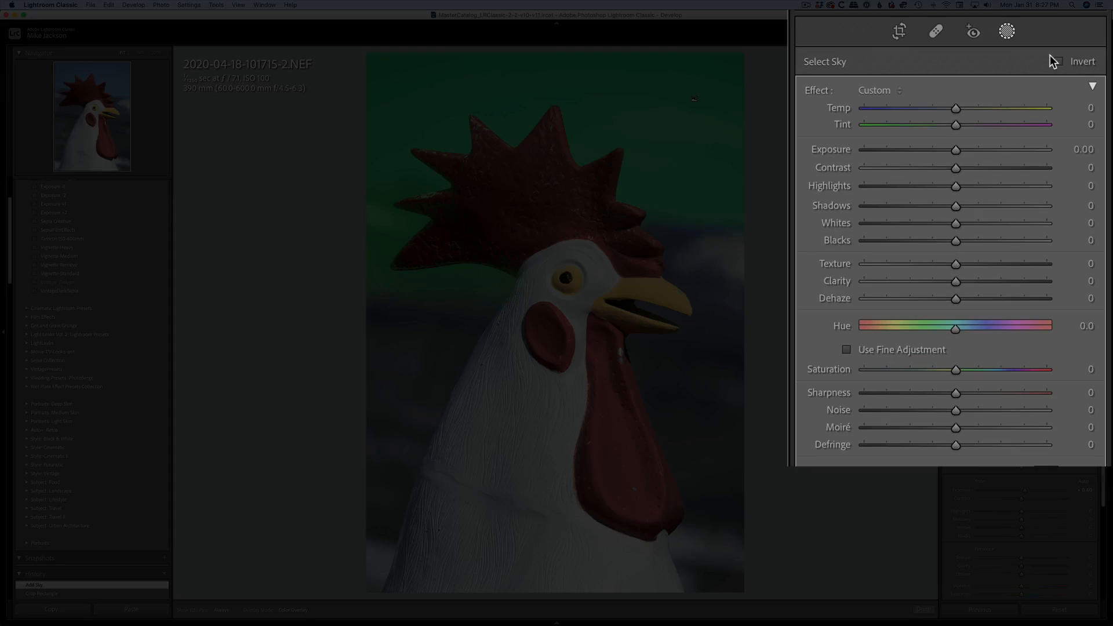
{"action": "left_click", "coordinate": [1086, 150]}
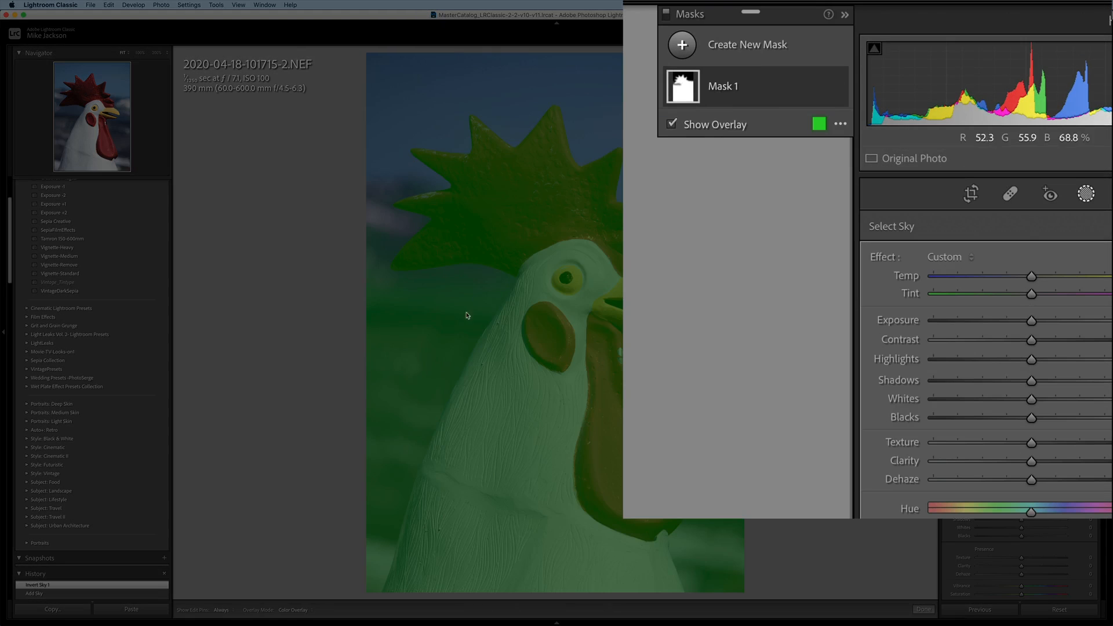
Step: Subtract the automatically selected subject from the inverted sky mask, leaving only the hills behind the rooster
{"action": "left_click", "coordinate": [794, 94]}
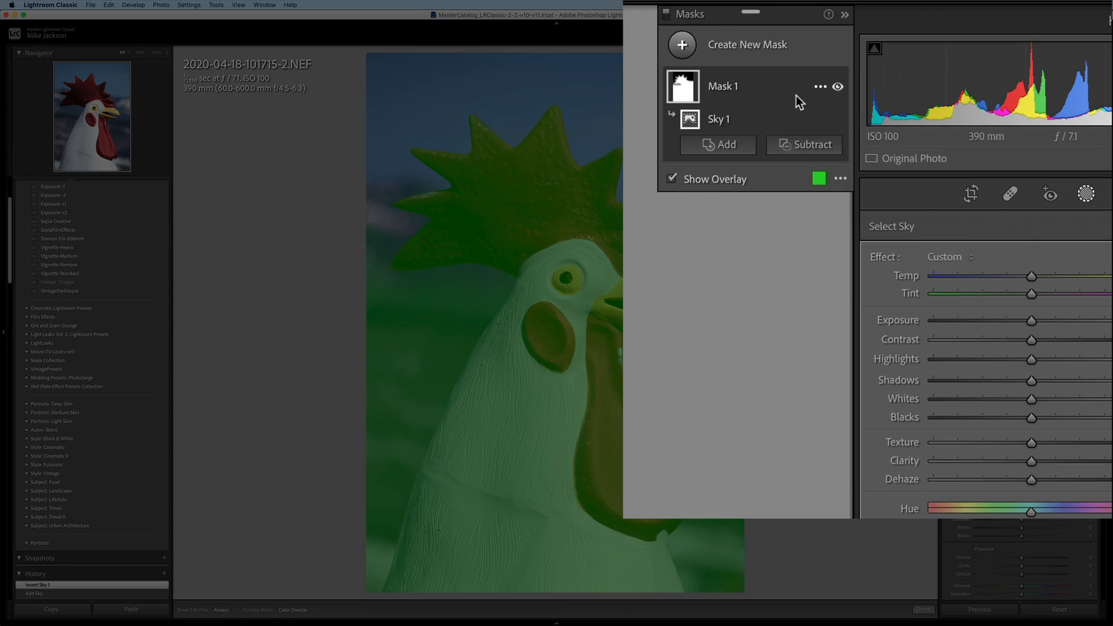
{"action": "left_click", "coordinate": [810, 146]}
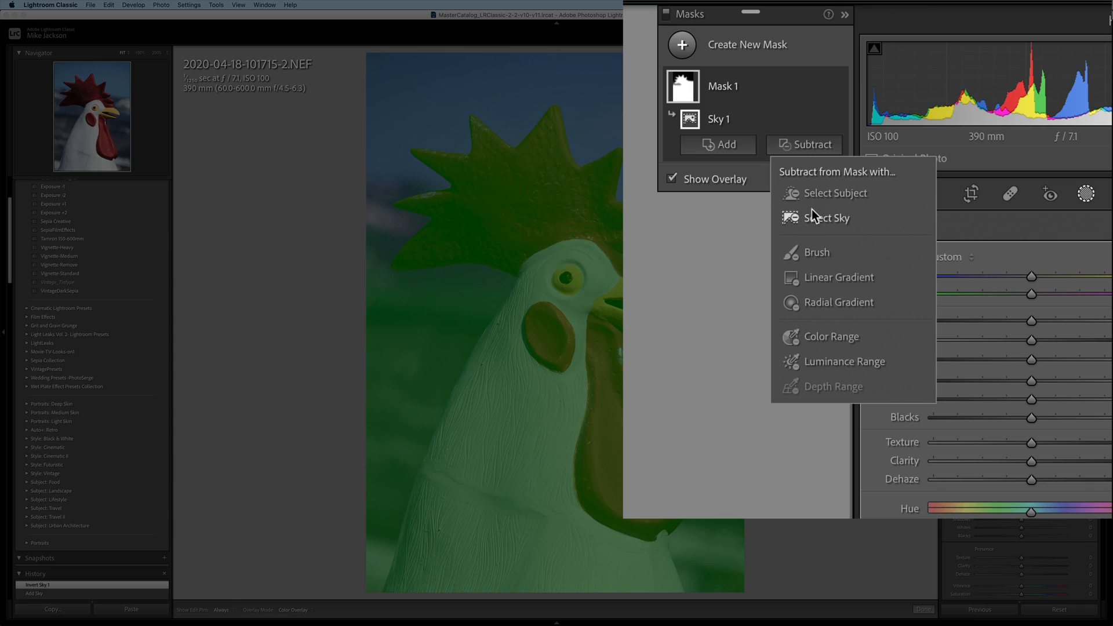
{"action": "left_click", "coordinate": [806, 193]}
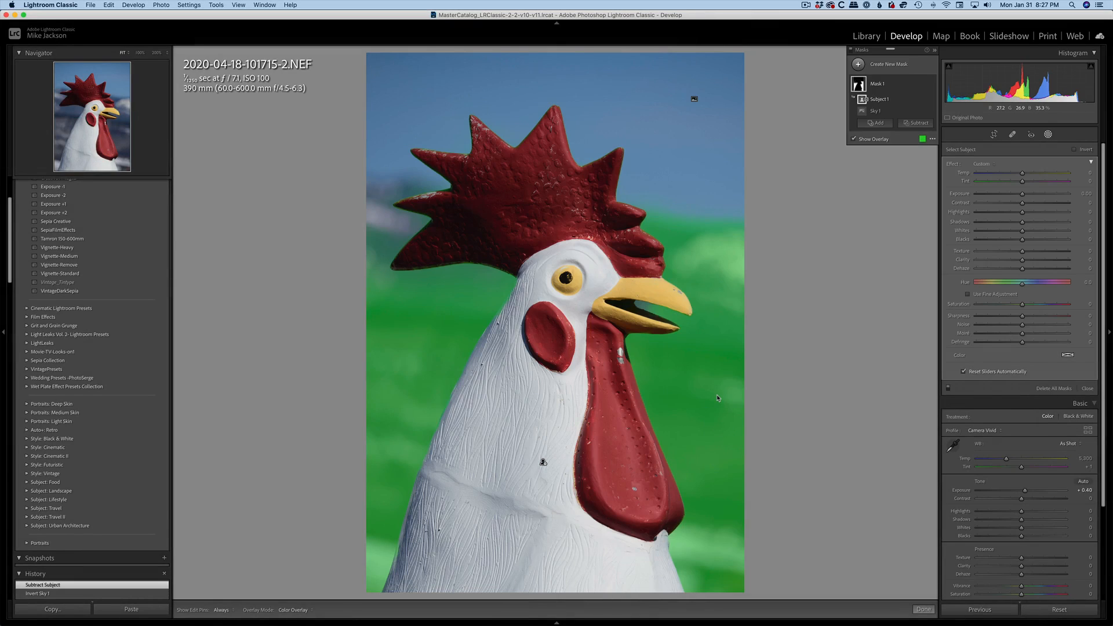
Step: Rename the combined mask as "background"
{"action": "left_click", "coordinate": [881, 86]}
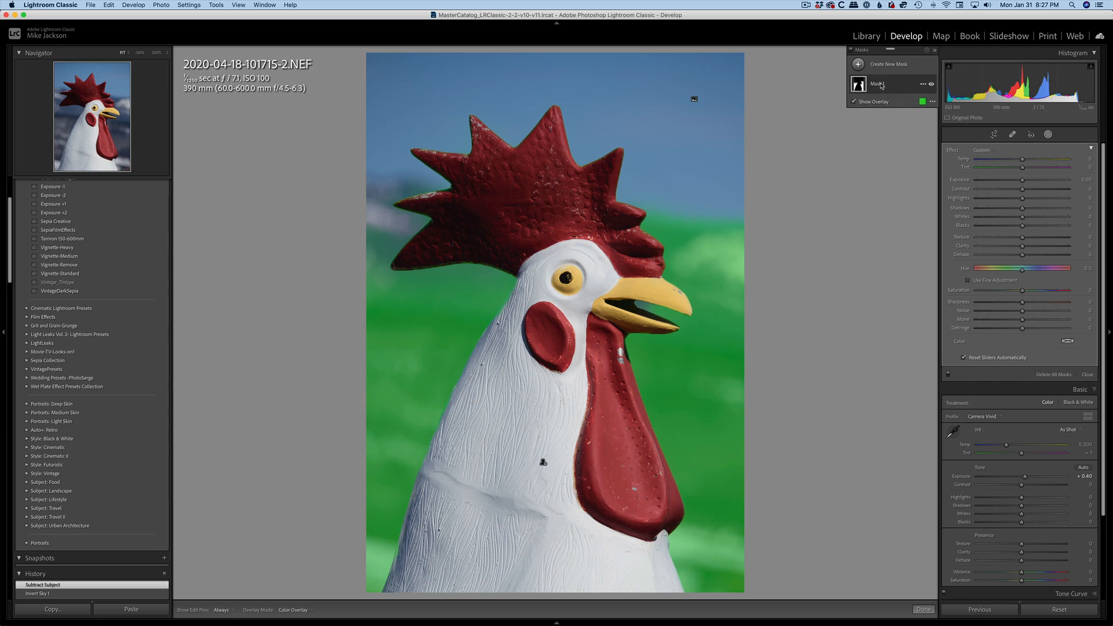
{"action": "double_click", "coordinate": [881, 86]}
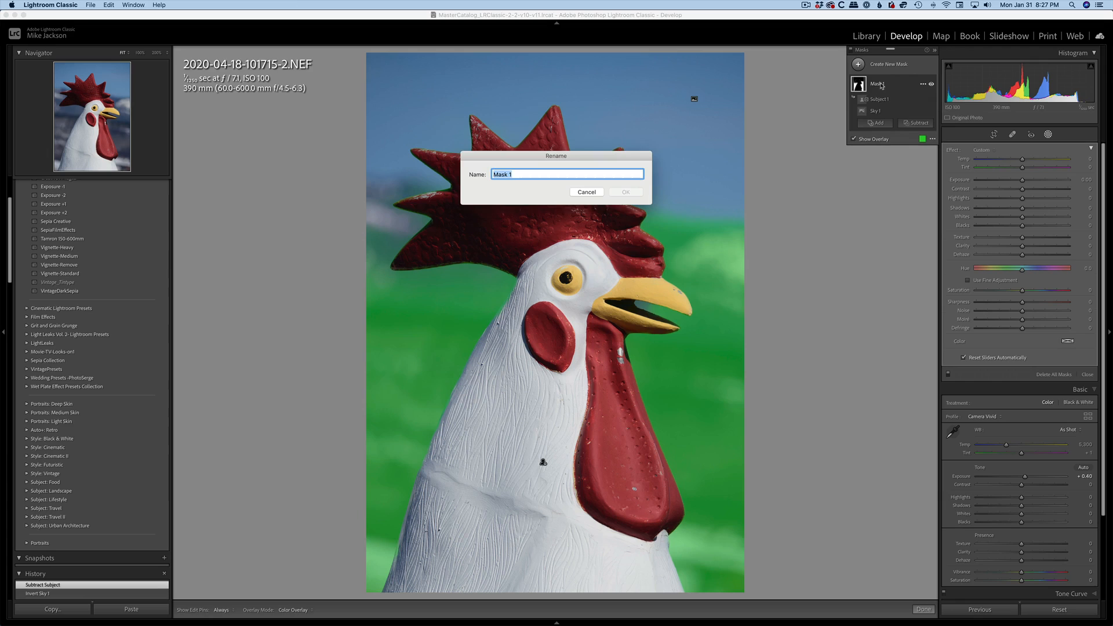
{"action": "type", "text": "background"}
{"action": "left_click", "coordinate": [620, 192]}
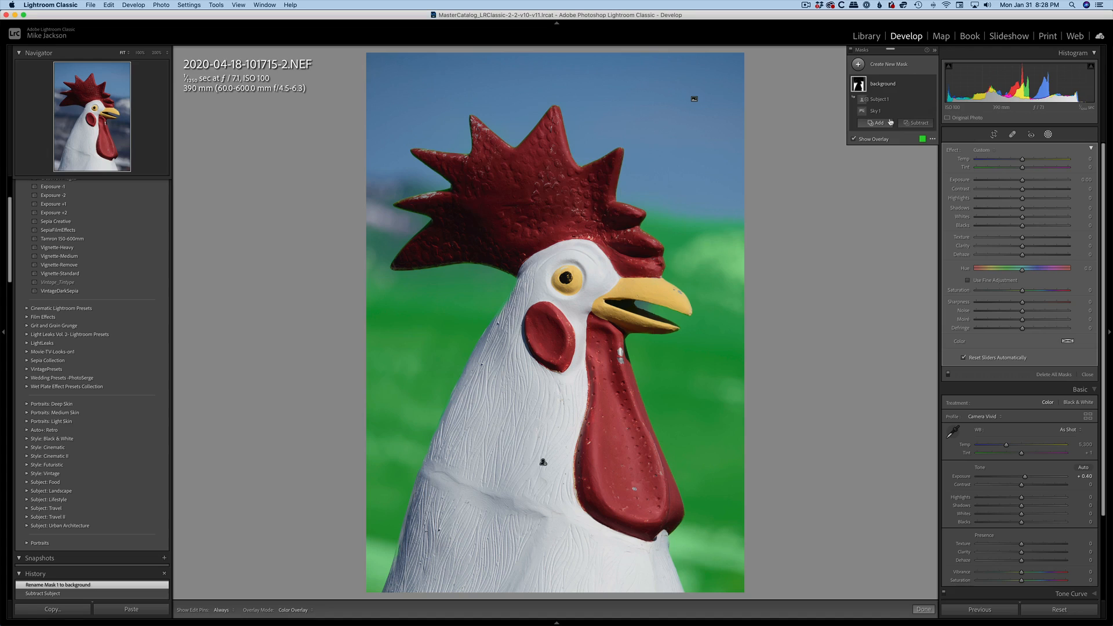
{"action": "left_click", "coordinate": [885, 87]}
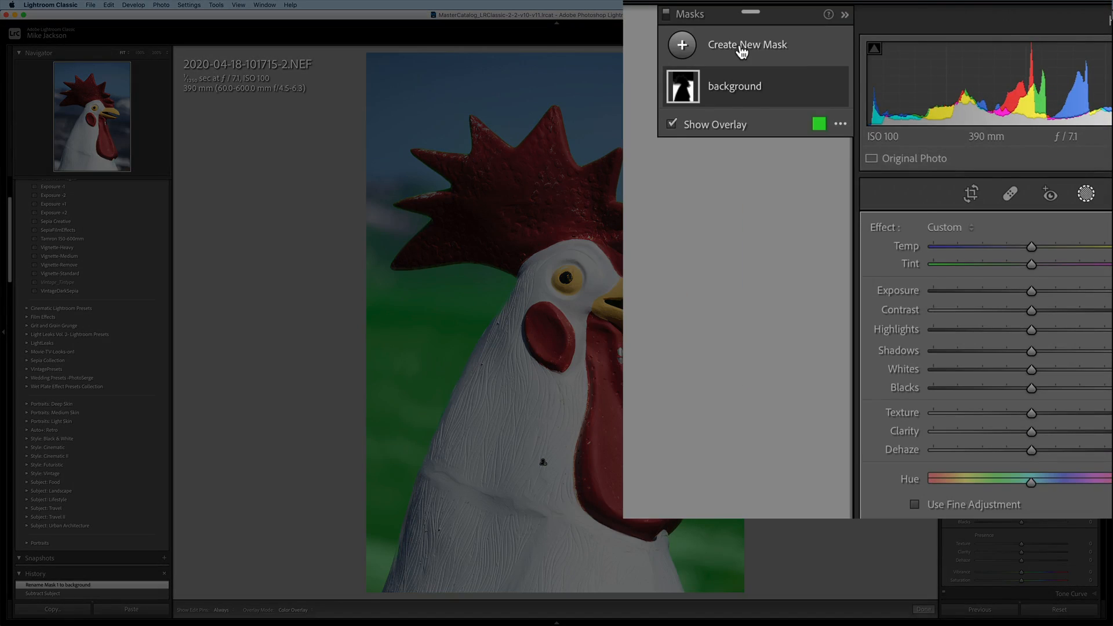
Step: Create a new Select Sky mask and rename it "sky"
{"action": "left_click", "coordinate": [742, 51]}
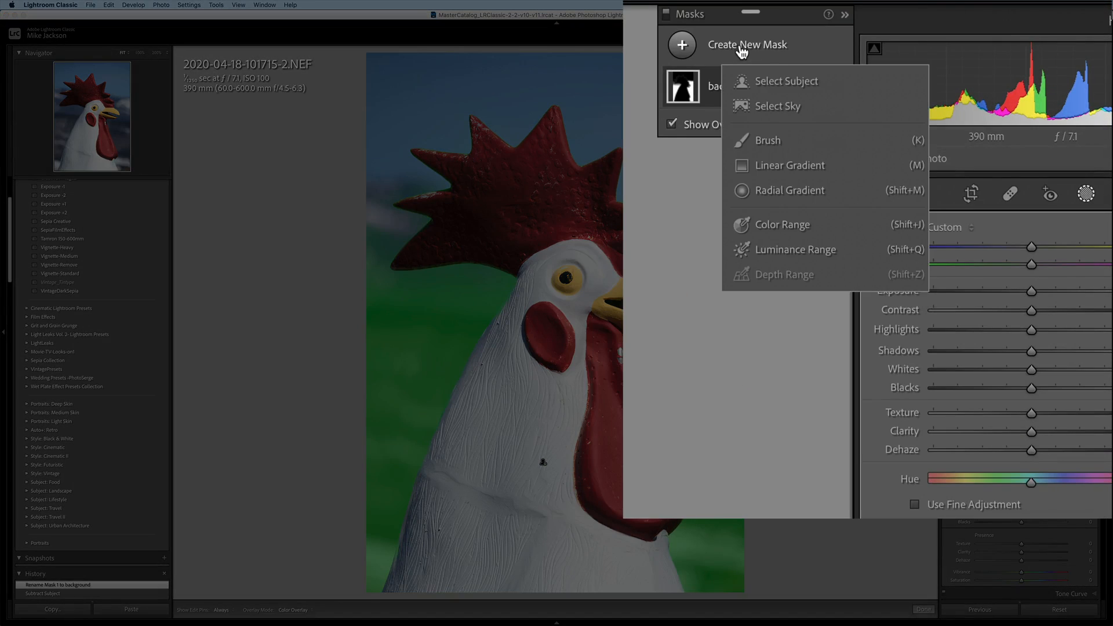
{"action": "left_click", "coordinate": [787, 109]}
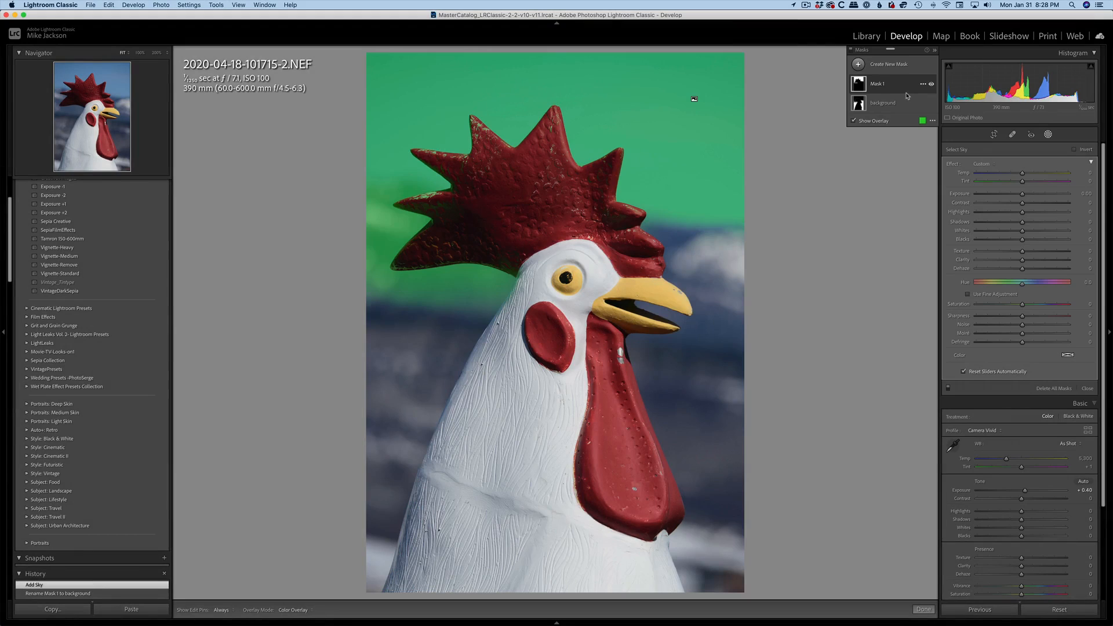
{"action": "double_click", "coordinate": [878, 84]}
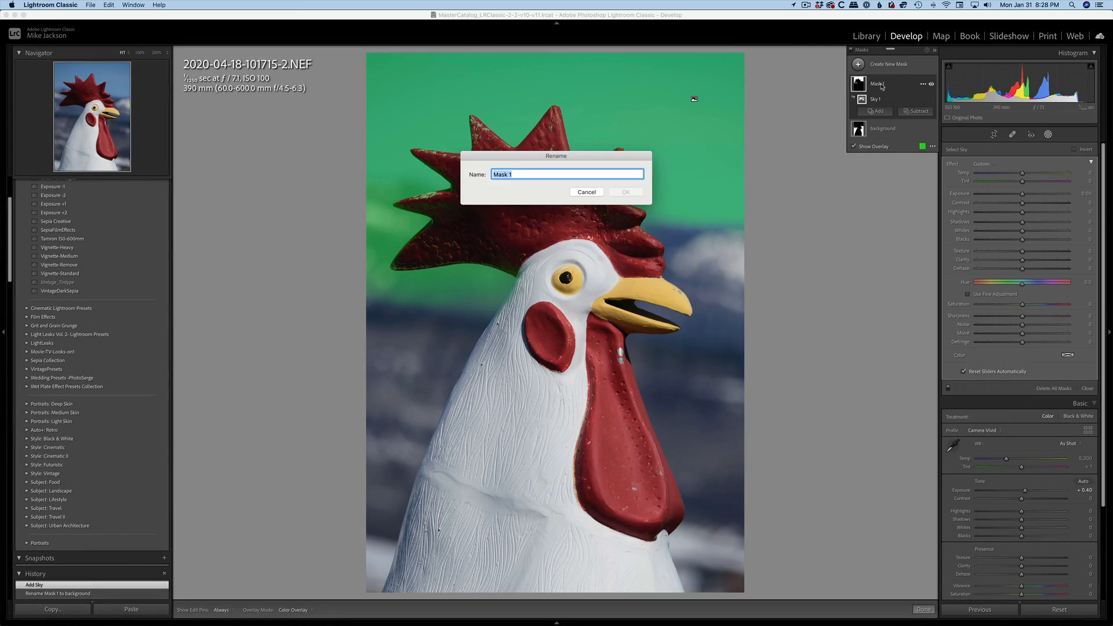
{"action": "type", "text": "sky"}
{"action": "left_click", "coordinate": [627, 192]}
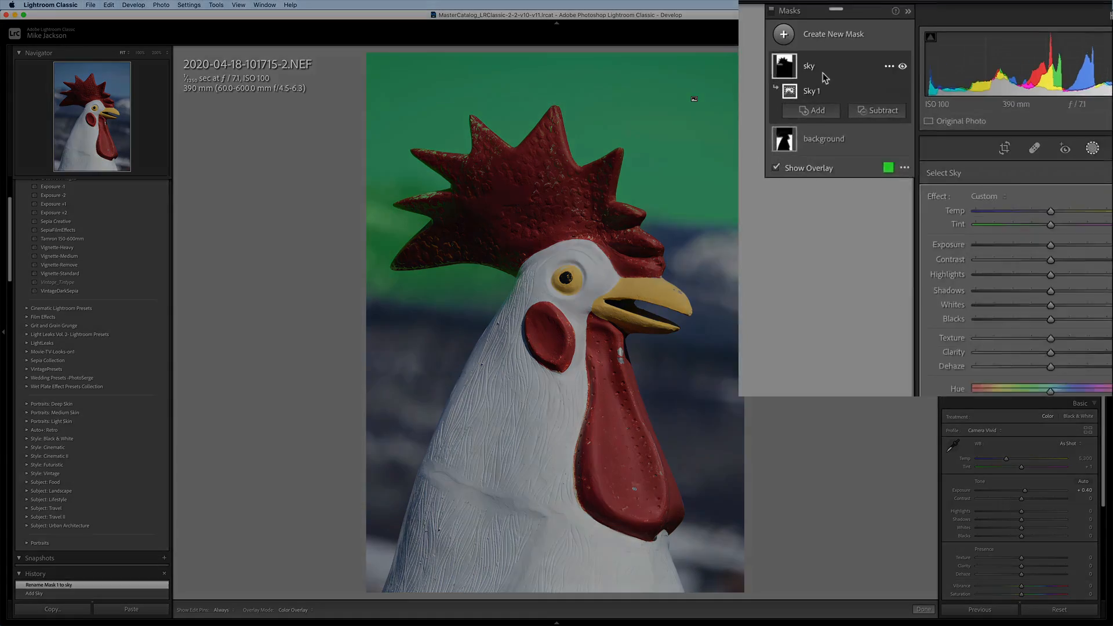
Step: Create a new Select Subject mask and rename it "rooster"
{"action": "left_click", "coordinate": [824, 35]}
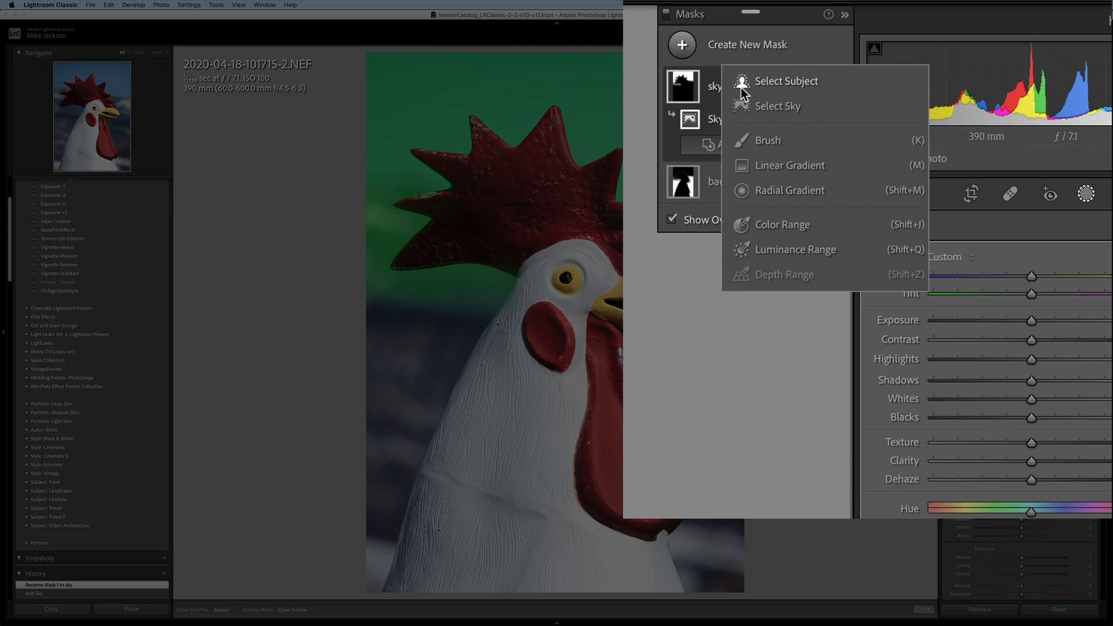
{"action": "left_click", "coordinate": [774, 81]}
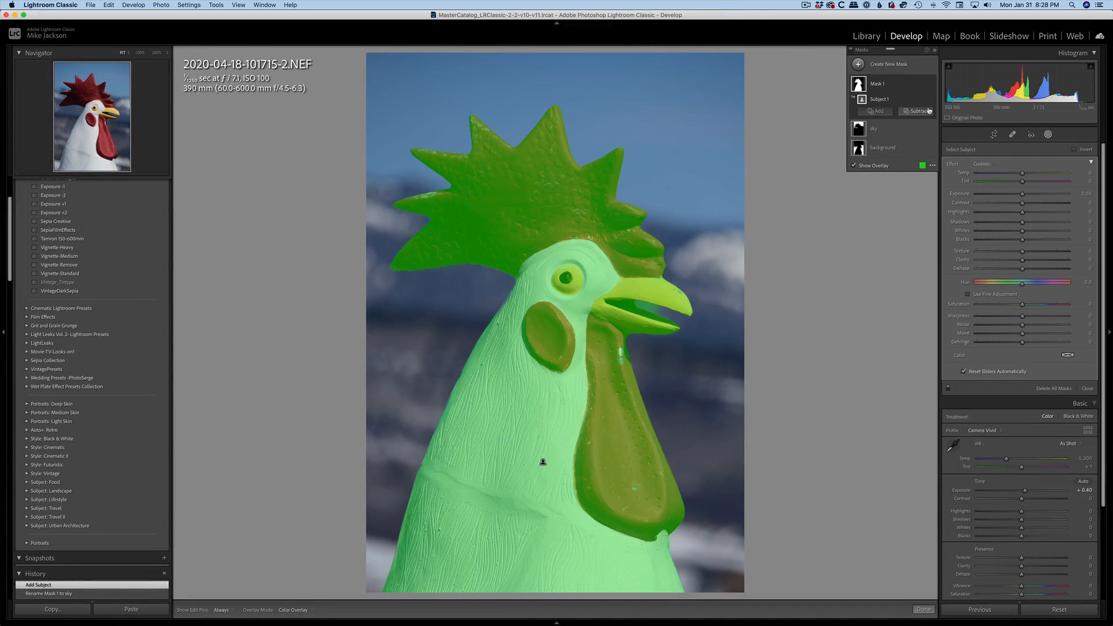
{"action": "double_click", "coordinate": [882, 87]}
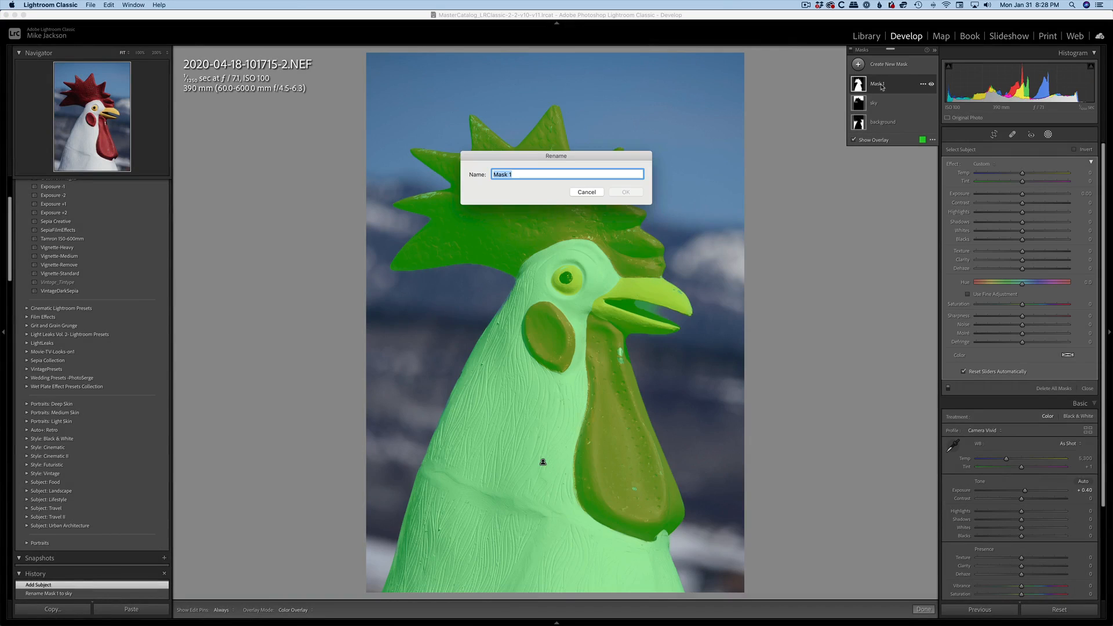
{"action": "type", "text": "rooster"}
{"action": "left_click", "coordinate": [627, 192]}
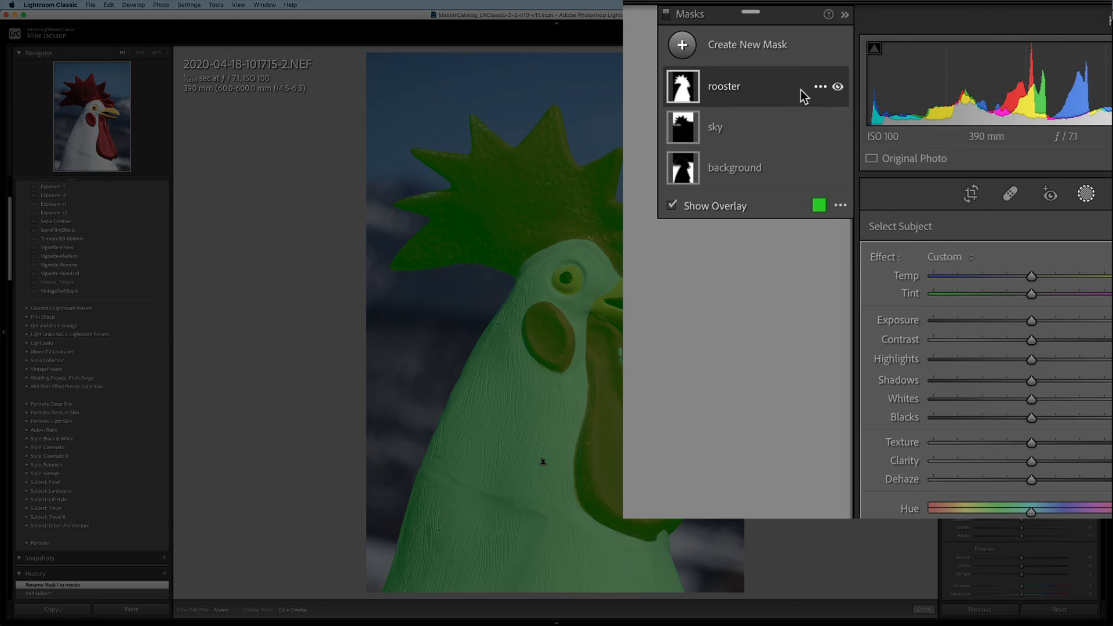
Step: Subtract the gap inside the open beak from the rooster mask with a size 2.0 brush, hiding the edit pins
{"action": "left_click", "coordinate": [801, 90]}
{"action": "left_click", "coordinate": [805, 145]}
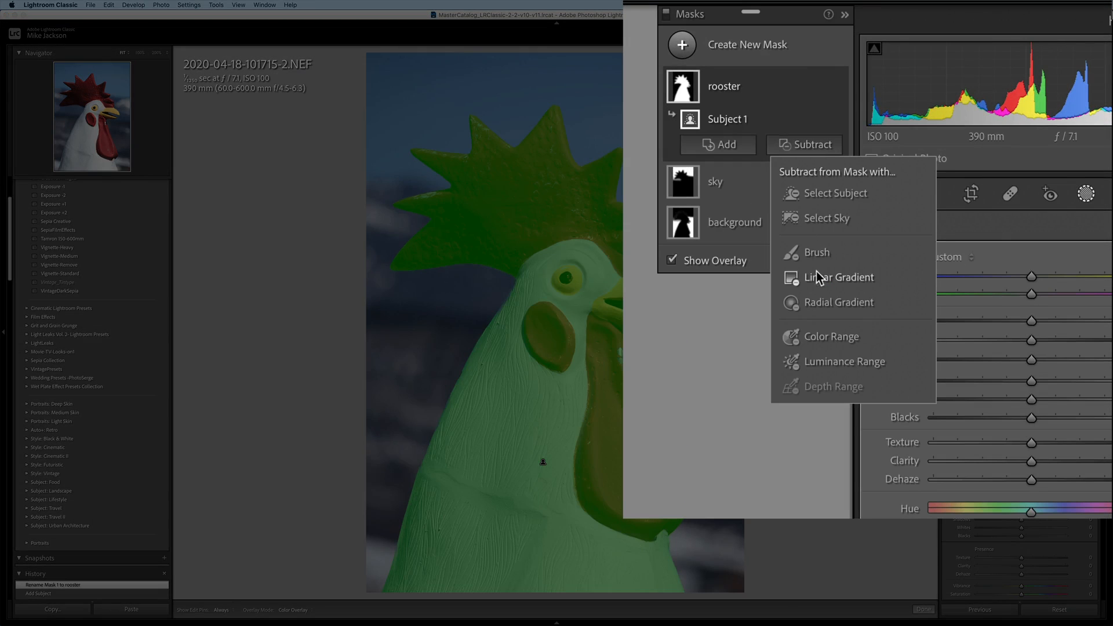
{"action": "left_click", "coordinate": [813, 252]}
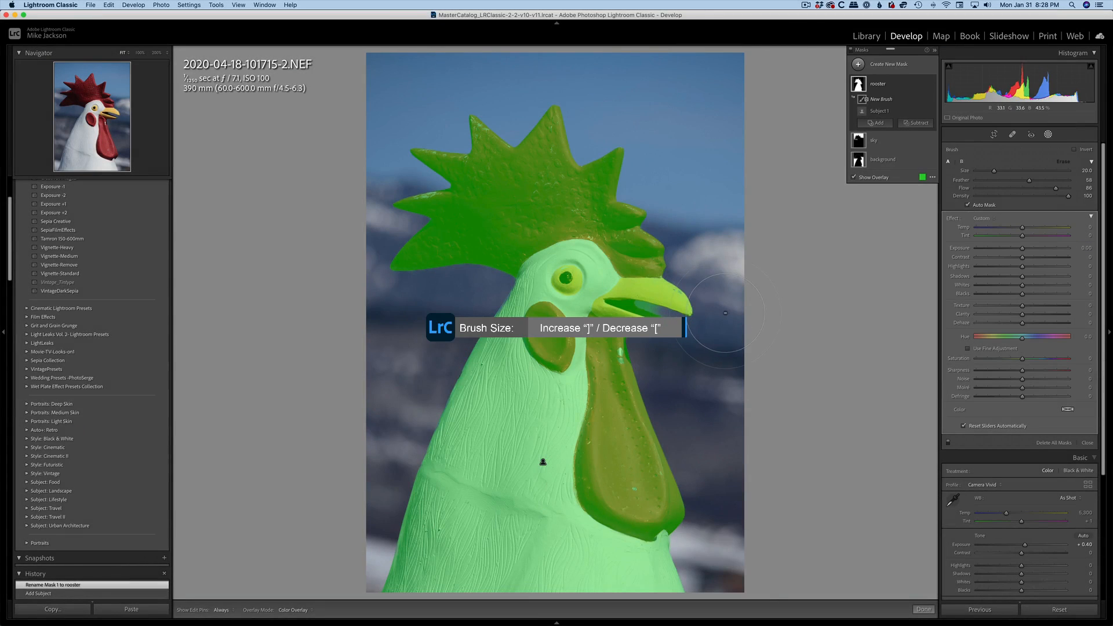
{"action": "key", "text": "bracketleft"}
{"action": "key", "text": "bracketleft"}
{"action": "key", "text": "bracketleft"}
{"action": "key", "text": "bracketleft"}
{"action": "key", "text": "bracketleft"}
{"action": "key", "text": "bracketleft"}
{"action": "key", "text": "bracketleft"}
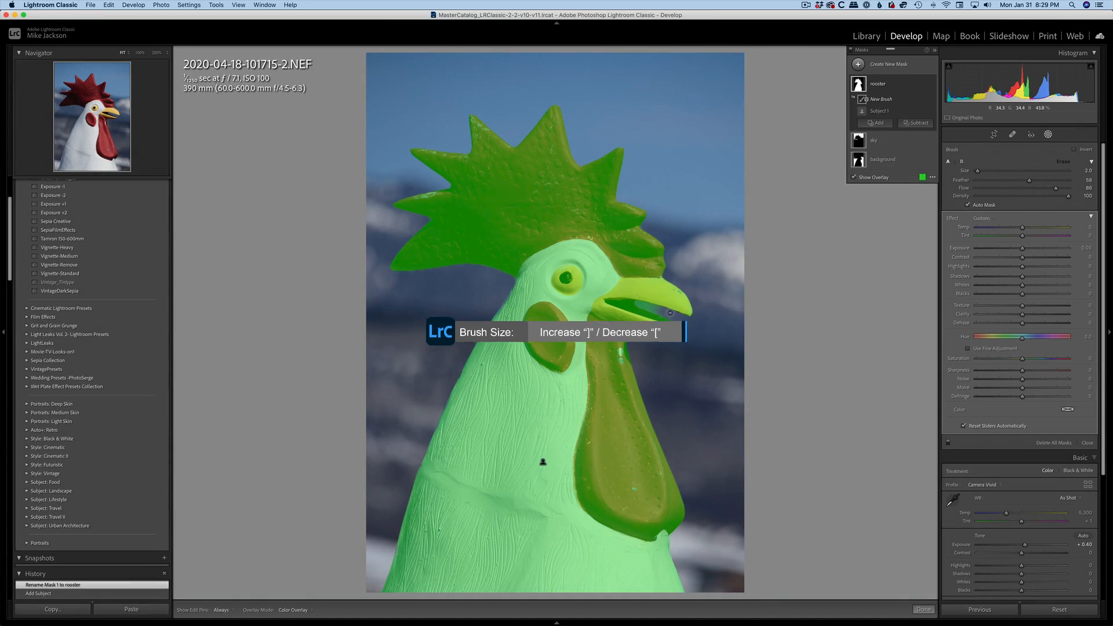
{"action": "key", "text": "h"}
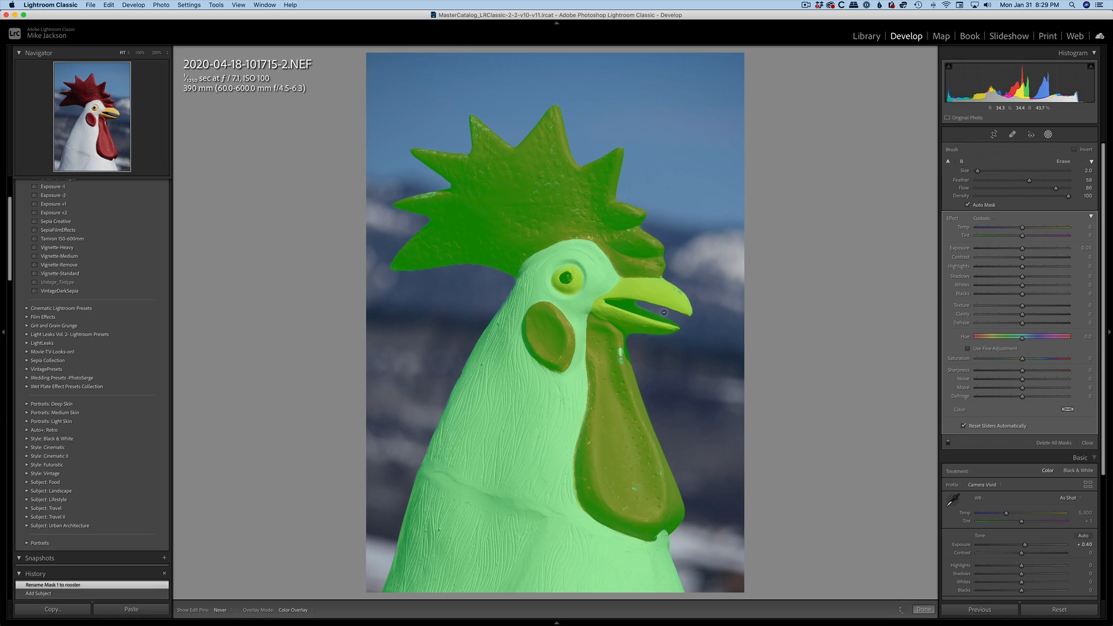
{"action": "left_click_drag", "start_coordinate": [640, 302], "coordinate": [671, 313]}
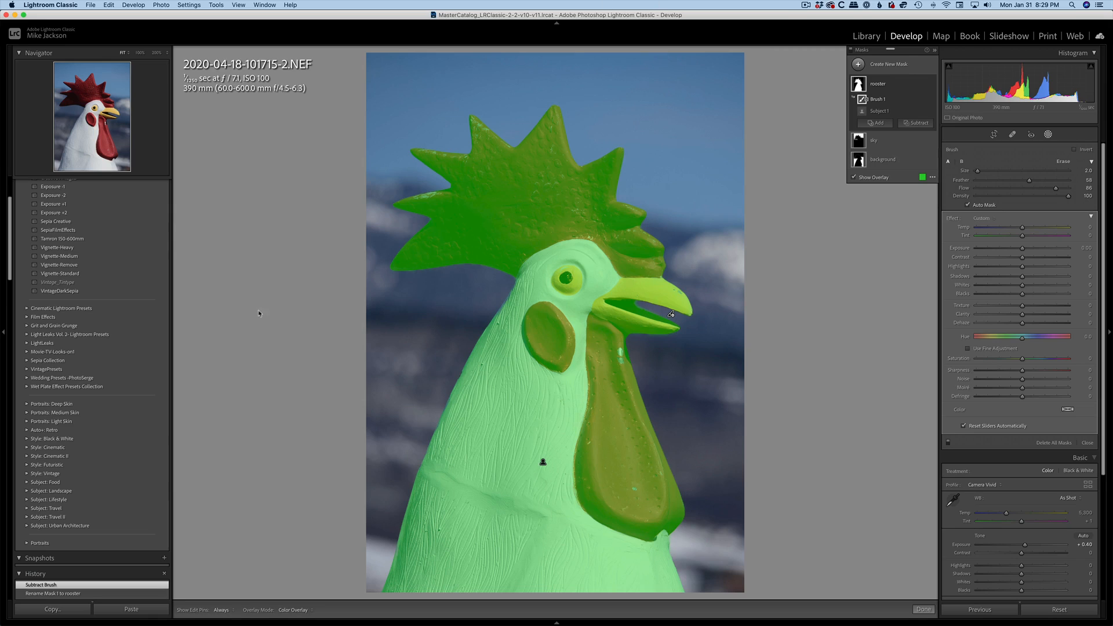
Step: Subtract the spill over the hills beside and below the comb's rear points from the sky mask with a size 17.0 brush
{"action": "left_click", "coordinate": [882, 143]}
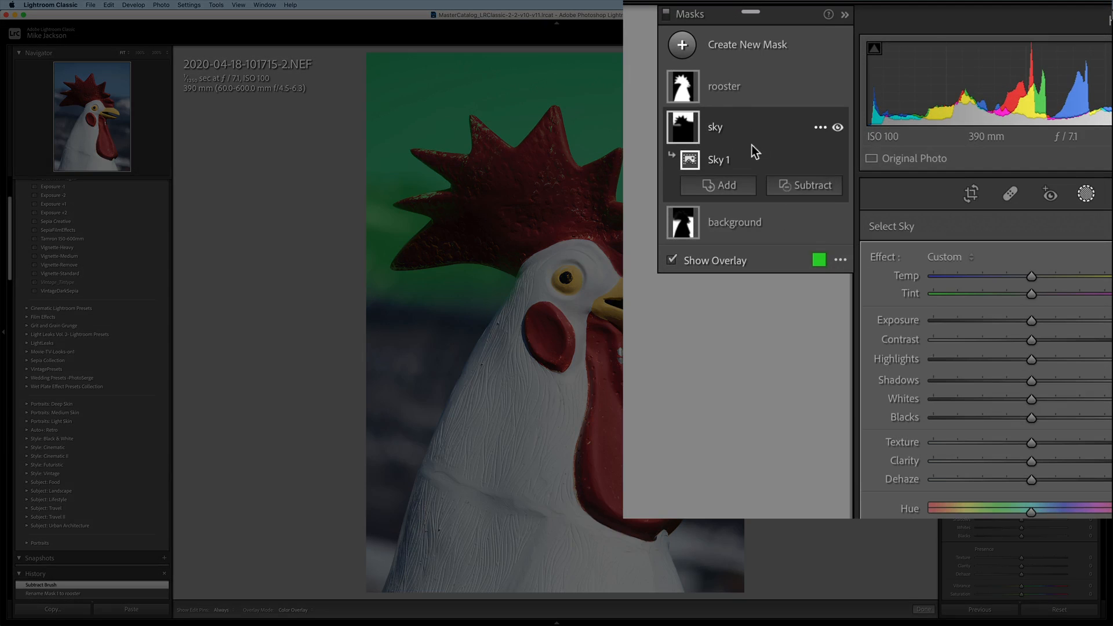
{"action": "left_click", "coordinate": [811, 187]}
{"action": "left_click", "coordinate": [811, 297]}
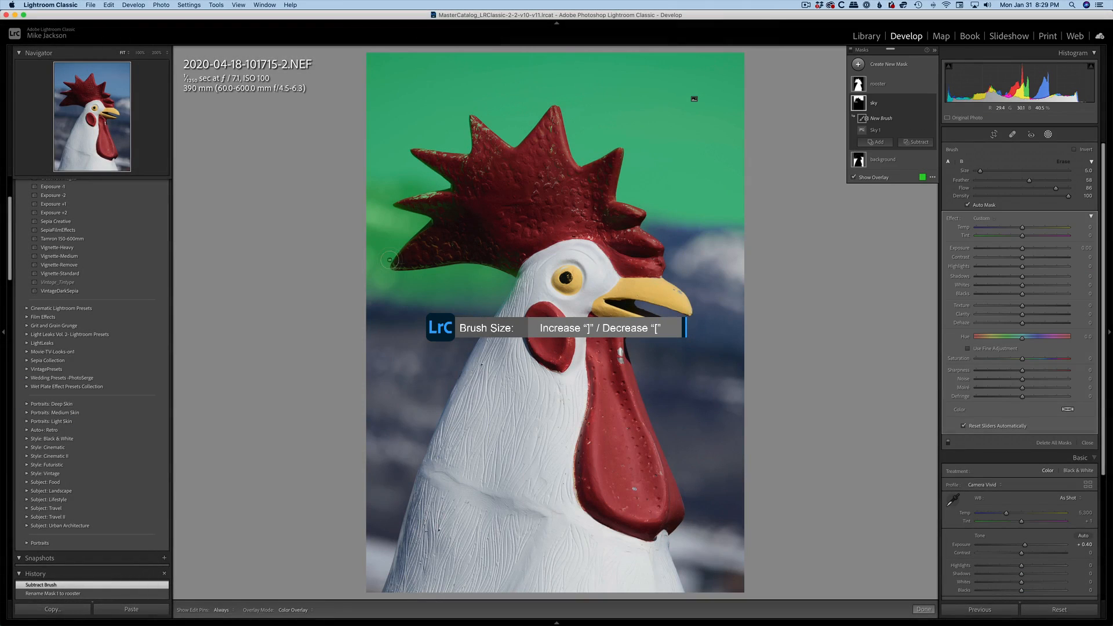
{"action": "key", "text": "bracketright"}
{"action": "key", "text": "bracketright"}
{"action": "key", "text": "bracketright"}
{"action": "mouse_move", "coordinate": [346, 260]}
{"action": "left_mouse_down"}
{"action": "mouse_move", "coordinate": [512, 279]}
{"action": "mouse_move", "coordinate": [409, 267]}
{"action": "mouse_move", "coordinate": [494, 272]}
{"action": "mouse_move", "coordinate": [388, 243]}
{"action": "mouse_move", "coordinate": [438, 245]}
{"action": "mouse_move", "coordinate": [369, 219]}
{"action": "mouse_move", "coordinate": [413, 222]}
{"action": "mouse_move", "coordinate": [337, 218]}
{"action": "left_mouse_up"}
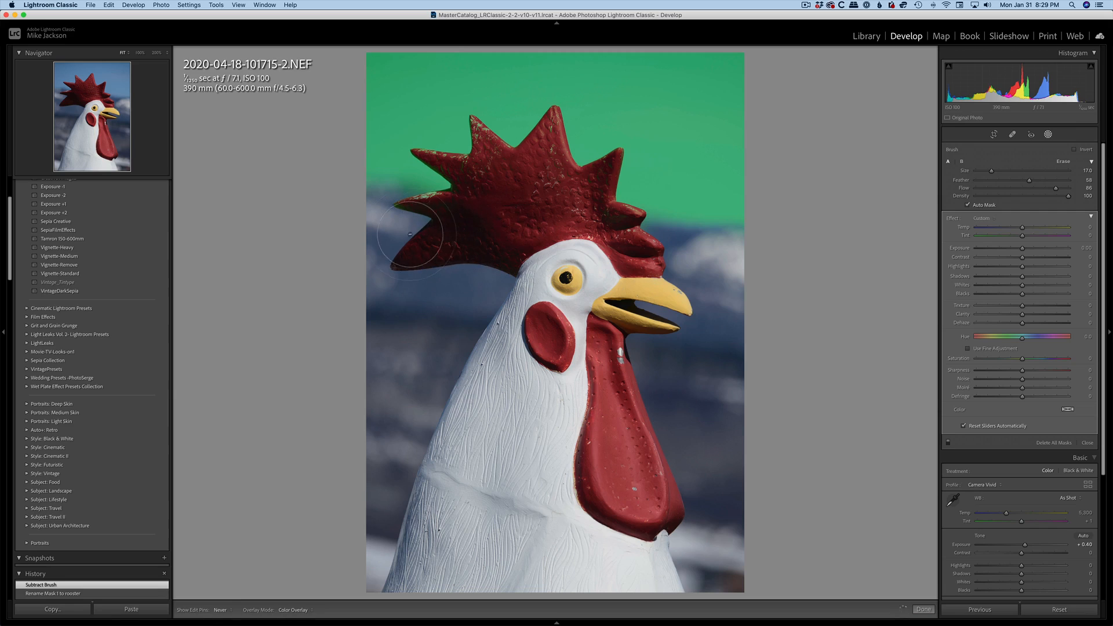
{"action": "left_click_drag", "start_coordinate": [550, 208], "coordinate": [533, 218]}
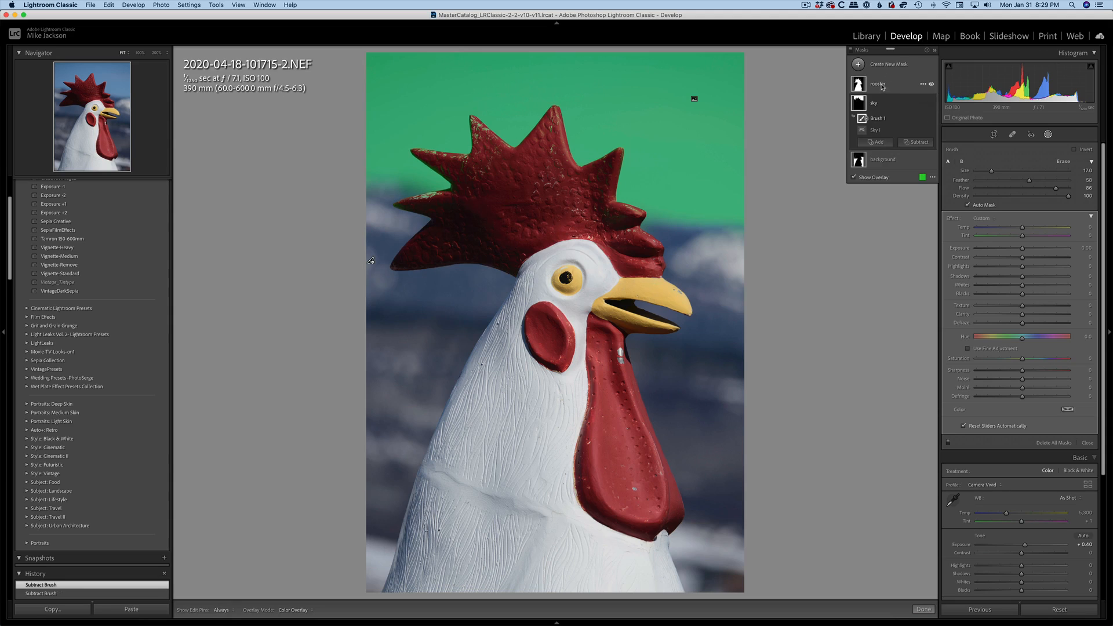
Step: Check the background mask's coverage, then warm the rooster mask to a Temp of about 38 and set its Dehaze to -2
{"action": "left_click", "coordinate": [882, 161]}
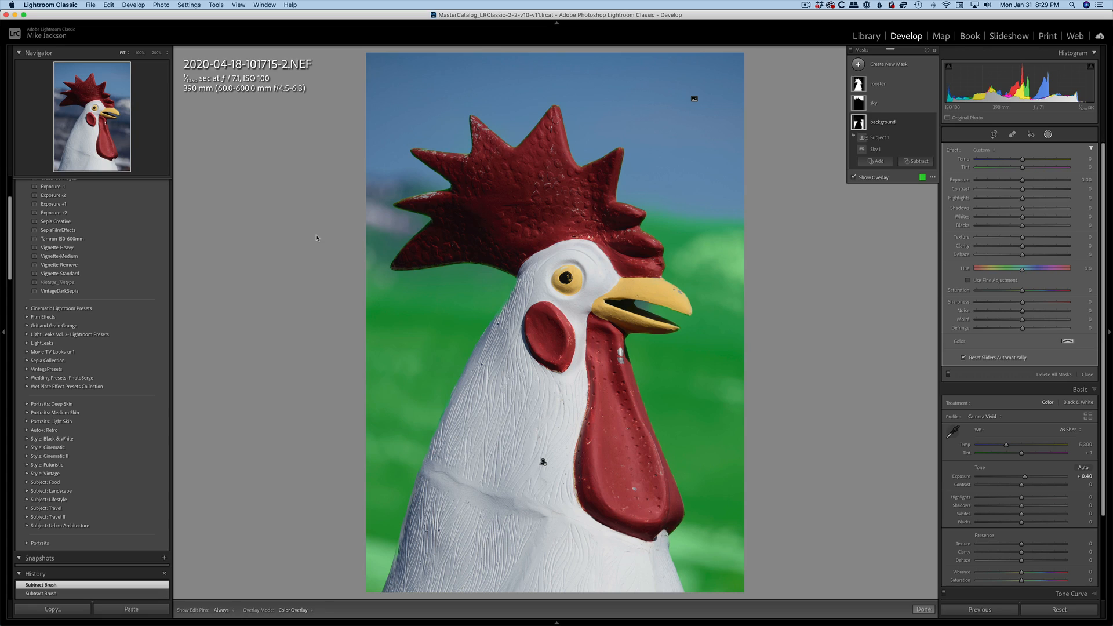
{"action": "left_click", "coordinate": [883, 84]}
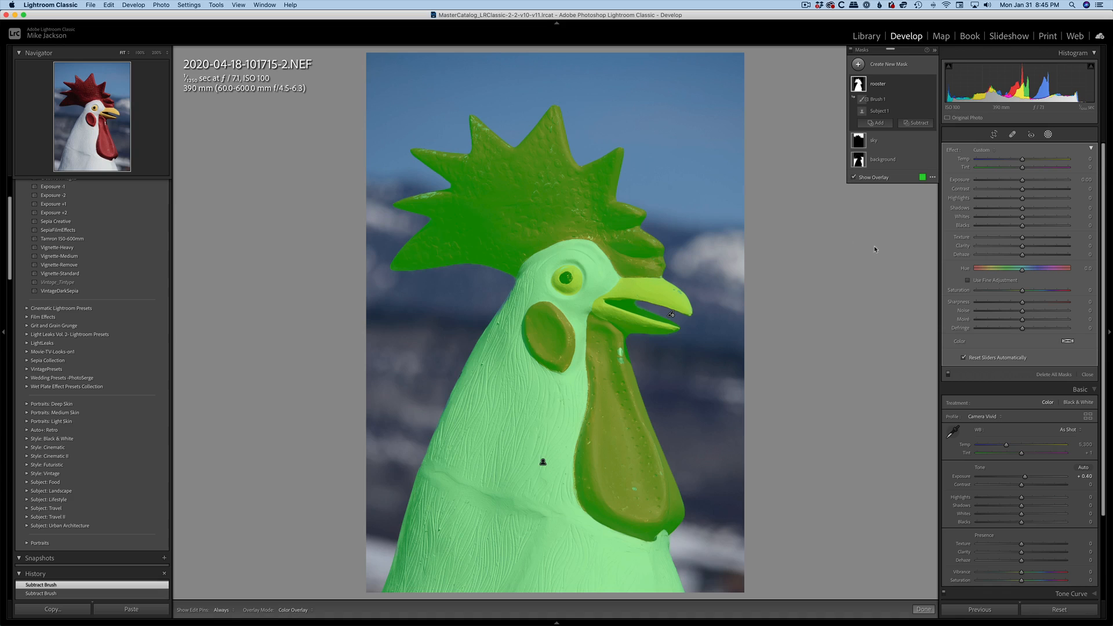
{"action": "mouse_move", "coordinate": [1022, 160]}
{"action": "left_mouse_down"}
{"action": "mouse_move", "coordinate": [1073, 160]}
{"action": "mouse_move", "coordinate": [935, 171]}
{"action": "mouse_move", "coordinate": [1051, 171]}
{"action": "mouse_move", "coordinate": [982, 172]}
{"action": "mouse_move", "coordinate": [1037, 175]}
{"action": "mouse_move", "coordinate": [1021, 176]}
{"action": "mouse_move", "coordinate": [1034, 159]}
{"action": "mouse_move", "coordinate": [982, 158]}
{"action": "mouse_move", "coordinate": [1049, 155]}
{"action": "mouse_move", "coordinate": [1022, 158]}
{"action": "left_mouse_up"}
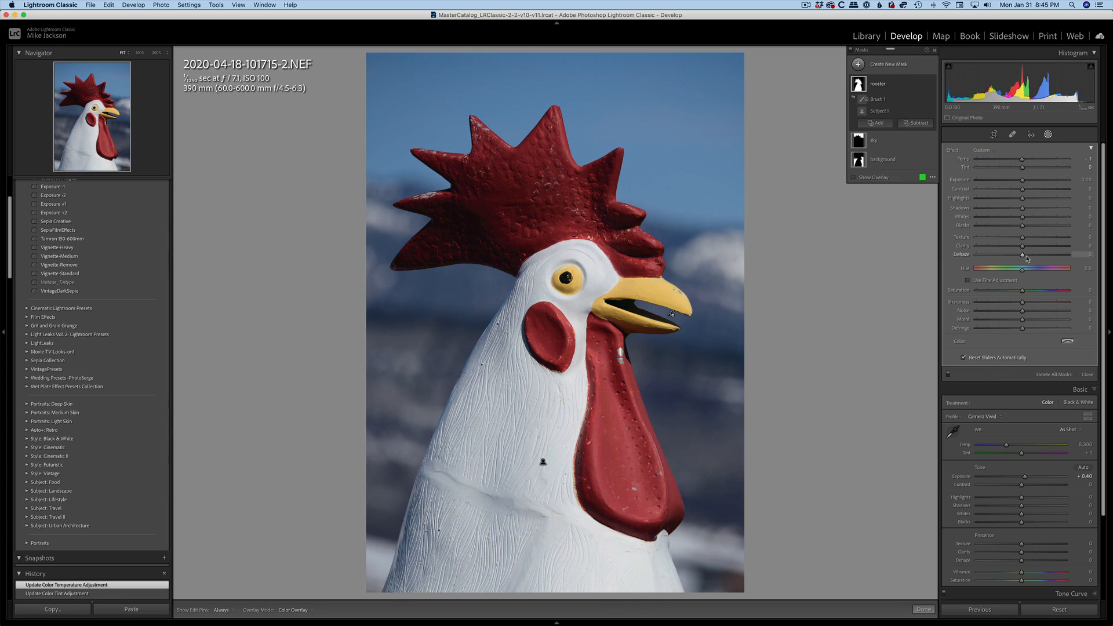
{"action": "mouse_move", "coordinate": [1024, 259]}
{"action": "left_mouse_down"}
{"action": "mouse_move", "coordinate": [1052, 260]}
{"action": "mouse_move", "coordinate": [1000, 261]}
{"action": "mouse_move", "coordinate": [1021, 260]}
{"action": "left_mouse_up"}
{"action": "left_click_drag", "start_coordinate": [1022, 159], "coordinate": [1039, 163]}
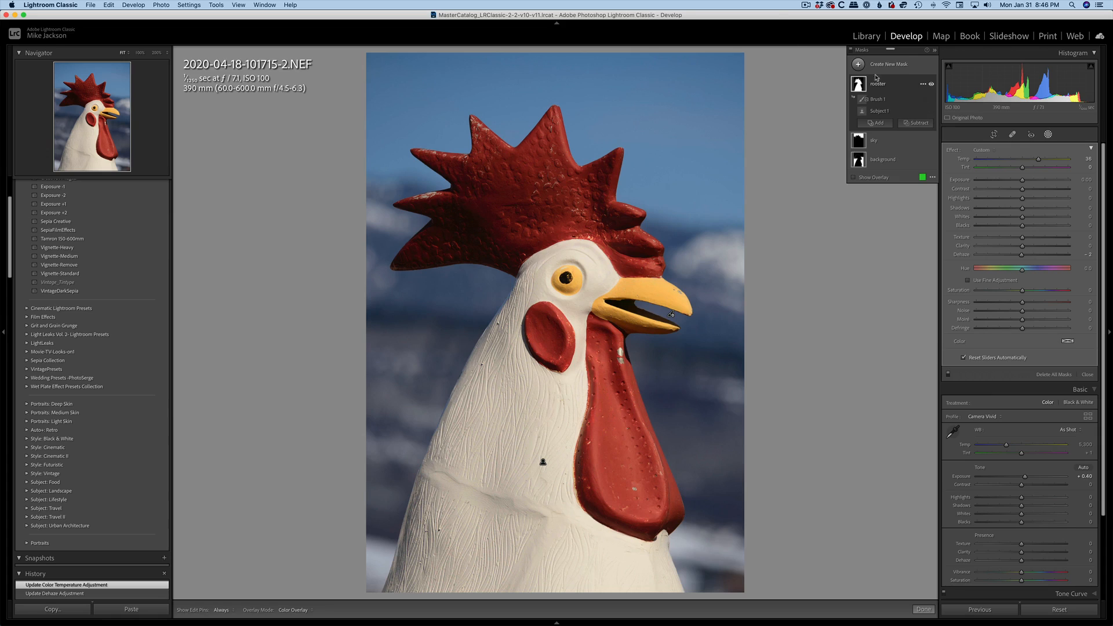
Step: Add a linear gradient mask sweeping diagonally from the upper sky down to the lower edge of the rooster photo
{"action": "left_click", "coordinate": [878, 142]}
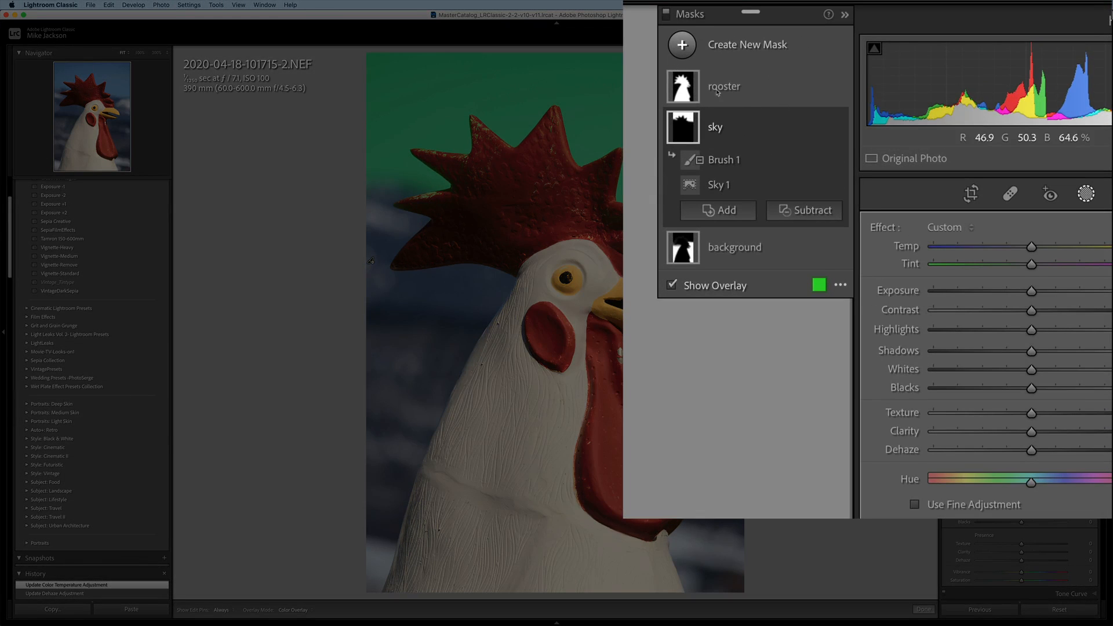
{"action": "left_click", "coordinate": [736, 52]}
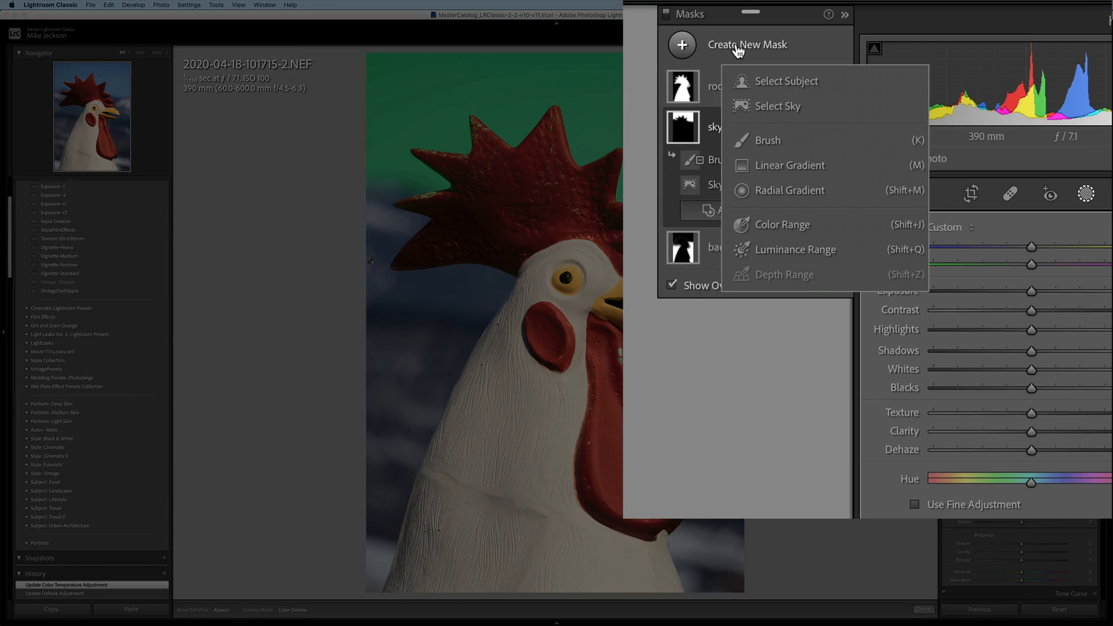
{"action": "left_click", "coordinate": [793, 166]}
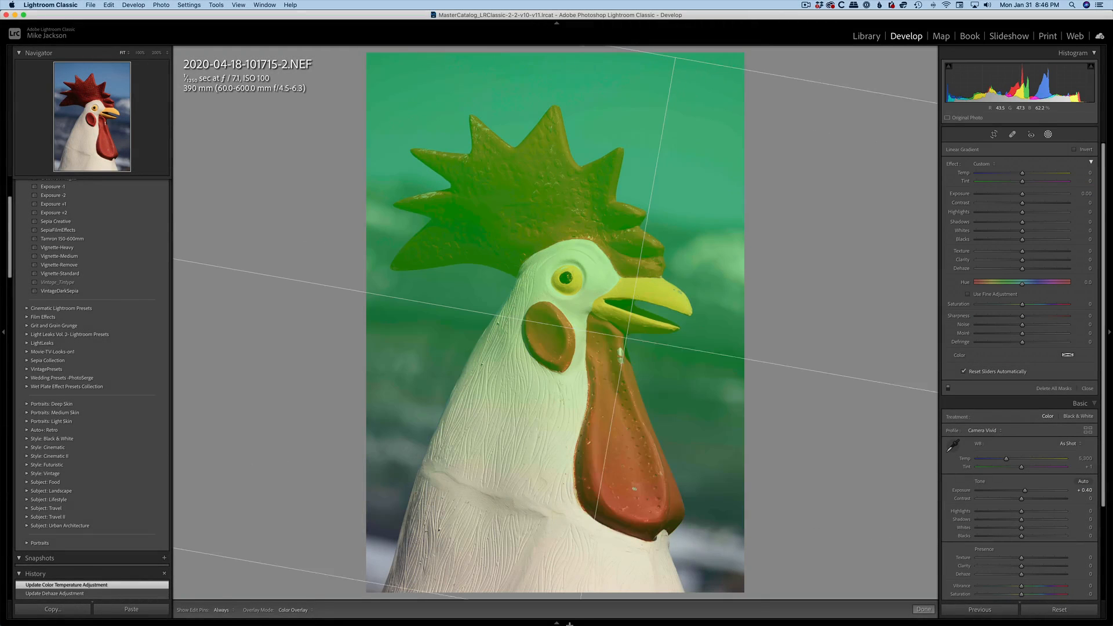
{"action": "left_click_drag", "start_coordinate": [569, 624], "coordinate": [556, 617]}
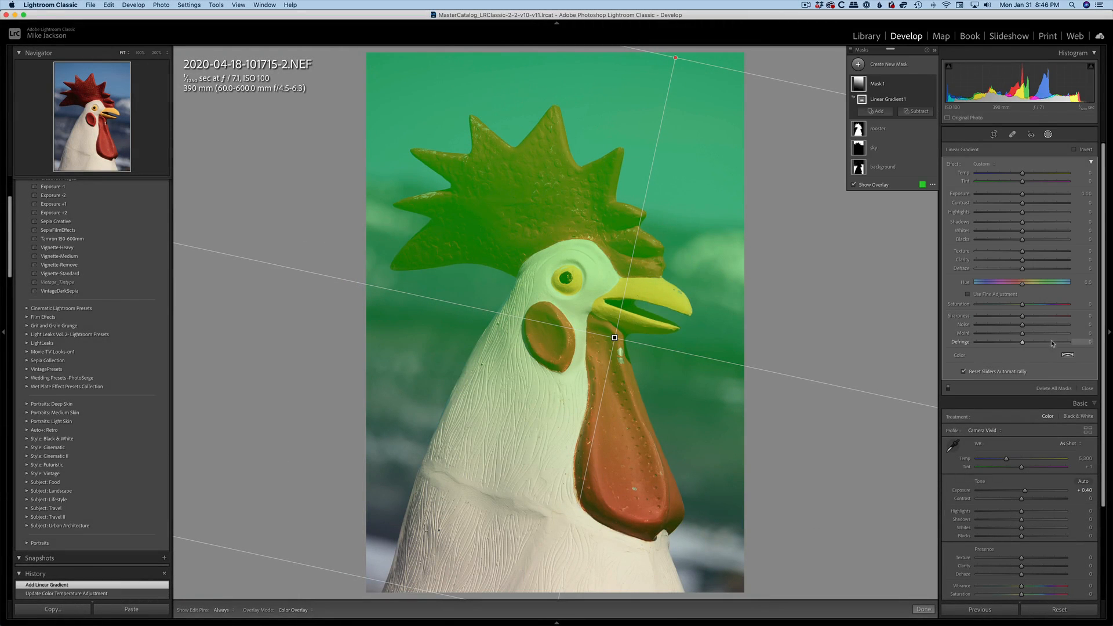
Step: Tint the linear gradient mask purple using hue 270 and saturation 93
{"action": "left_click", "coordinate": [1068, 355]}
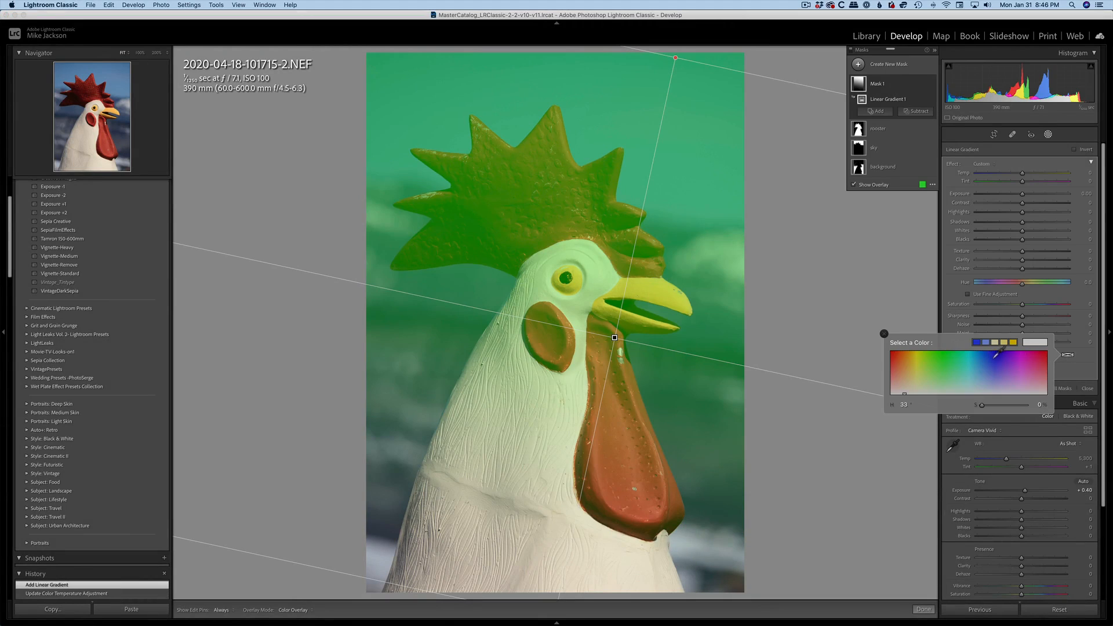
{"action": "left_click", "coordinate": [997, 354]}
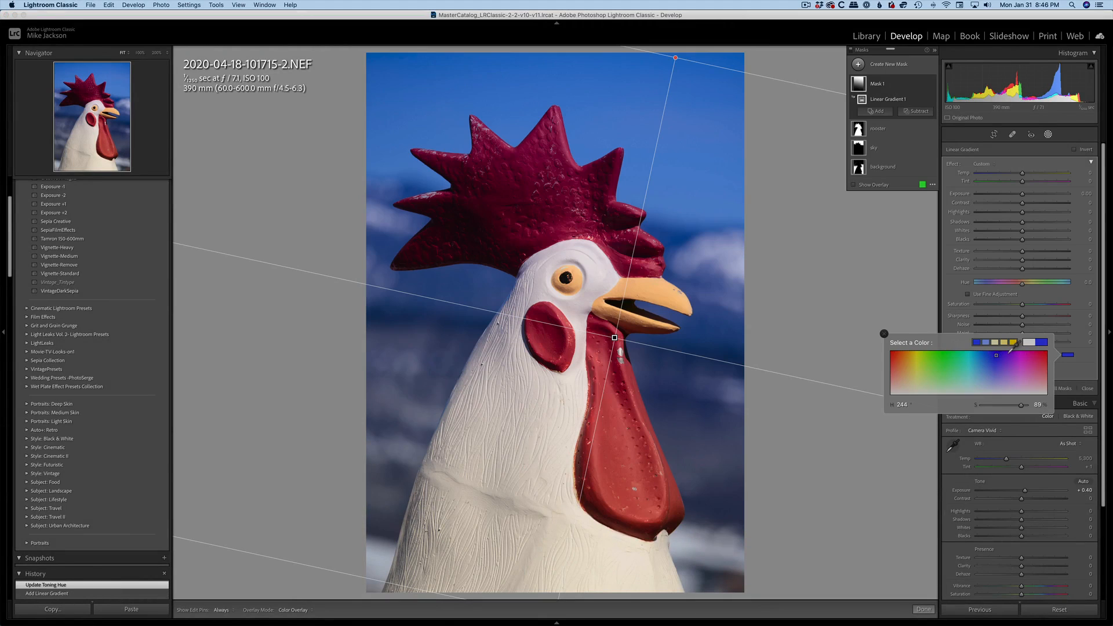
{"action": "left_click", "coordinate": [1008, 353]}
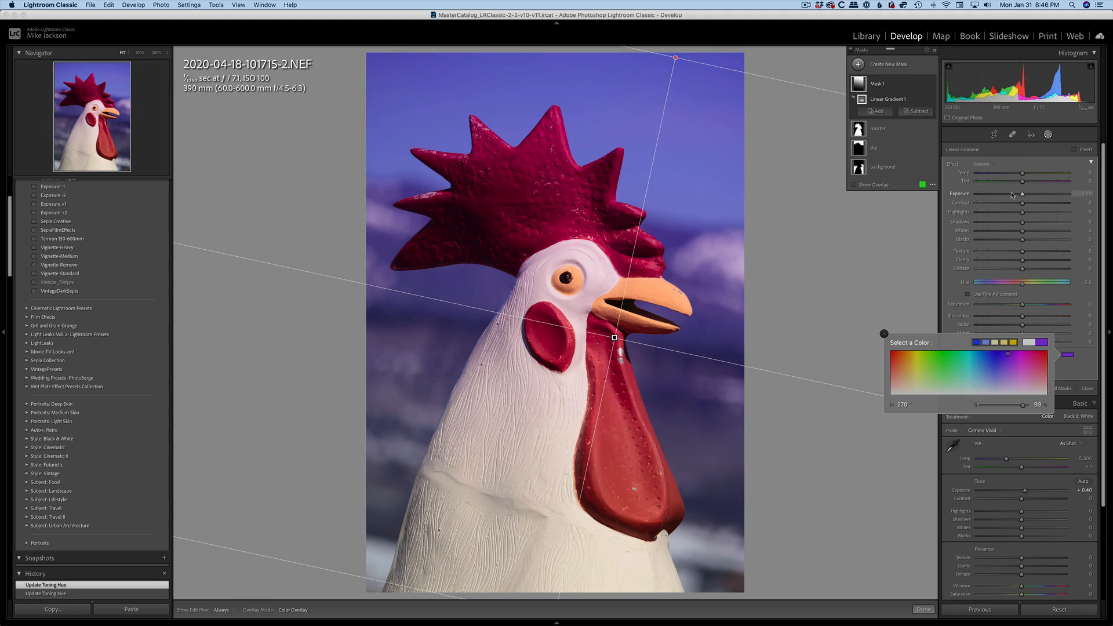
Step: Set the linear gradient mask's Exposure to -0.48 and Saturation to 80, and subtract the subject from it
{"action": "left_click_drag", "start_coordinate": [1022, 195], "coordinate": [1016, 195]}
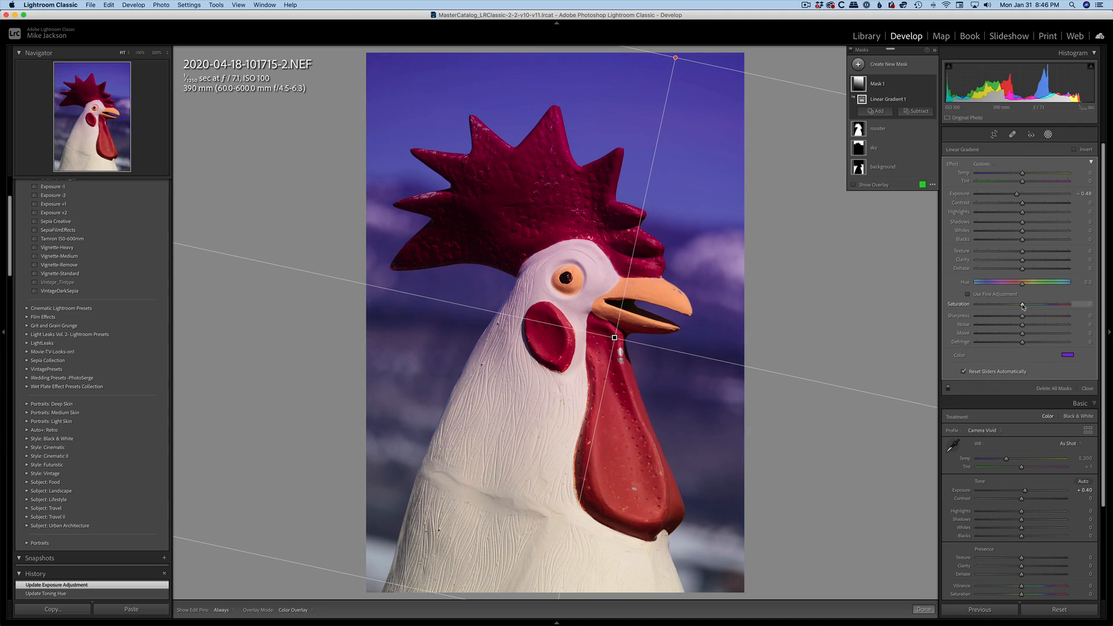
{"action": "left_click_drag", "start_coordinate": [1023, 307], "coordinate": [1060, 308]}
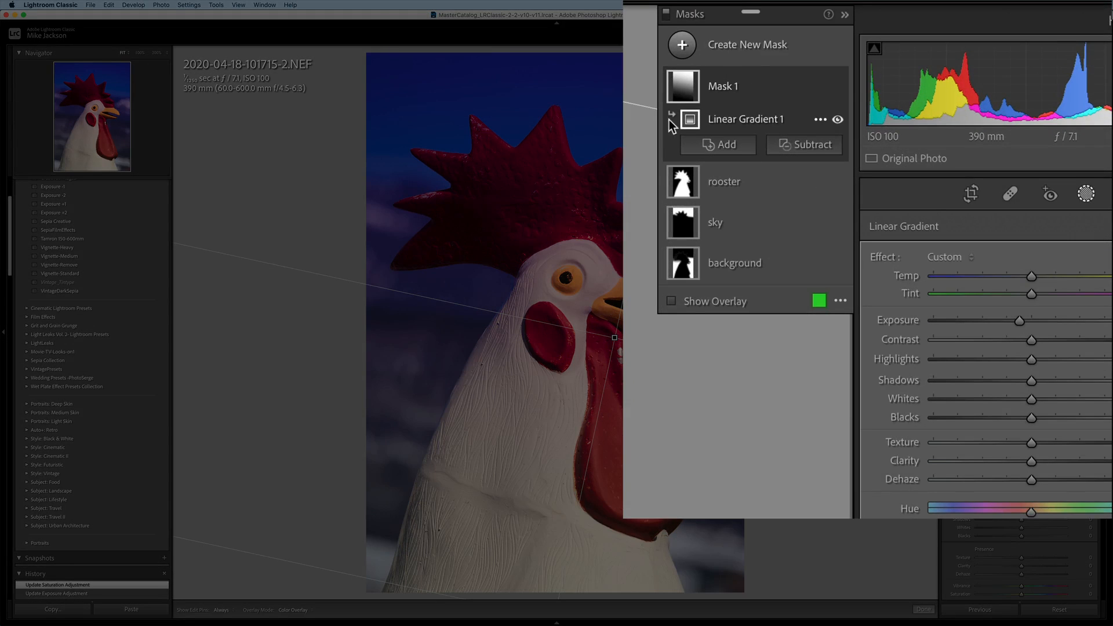
{"action": "left_click", "coordinate": [806, 145]}
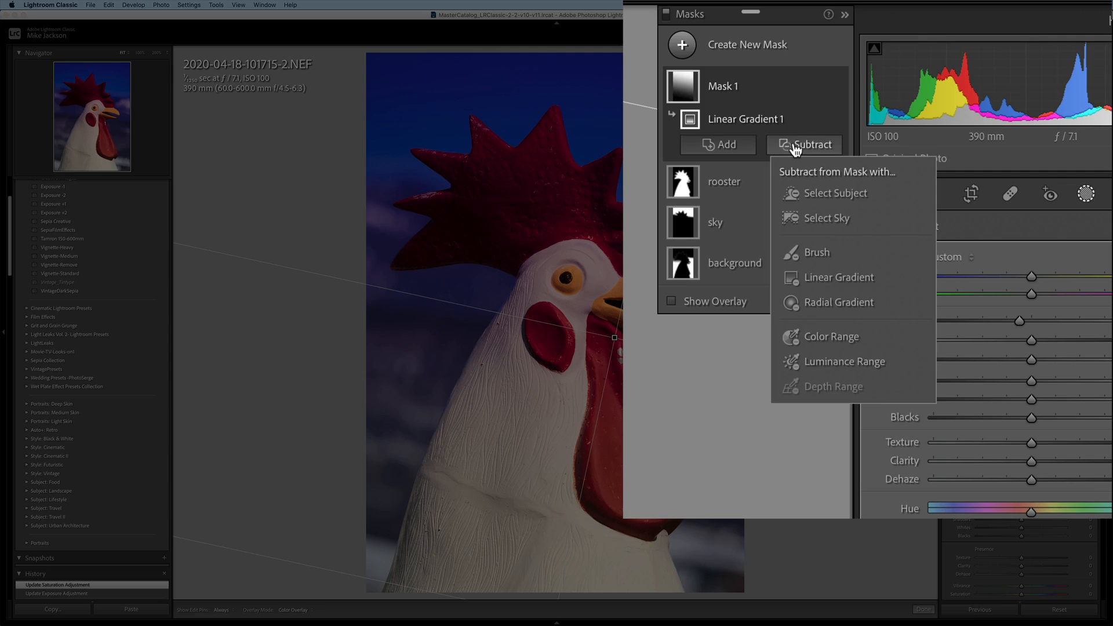
{"action": "left_click", "coordinate": [833, 195]}
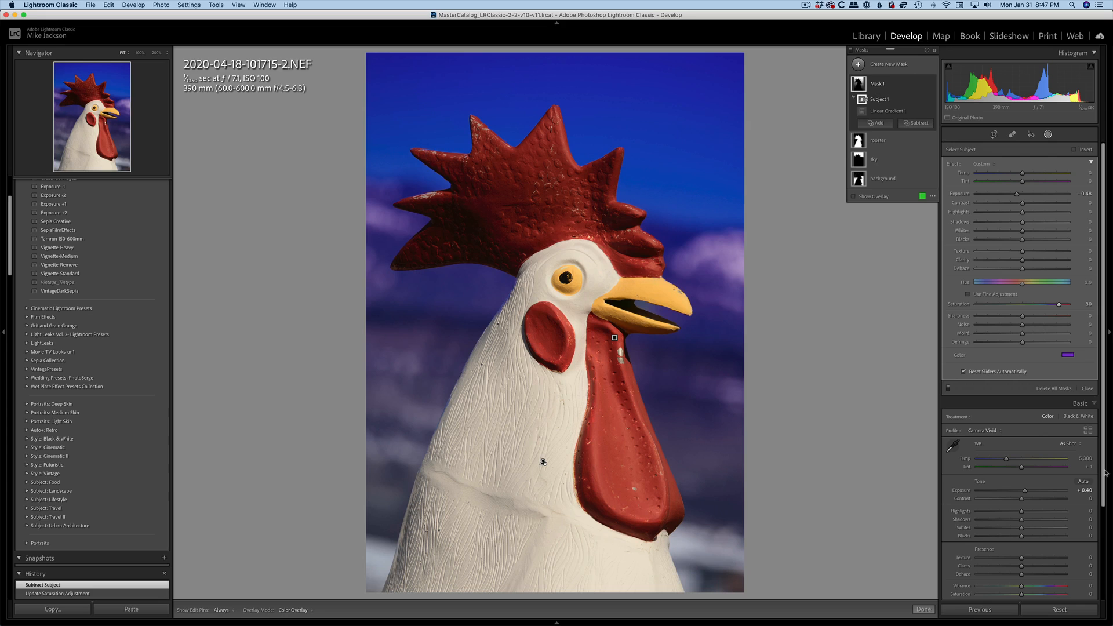
Step: Shift the photo's HSL hues to Red -100, Orange -99 and Blue -3
{"action": "scroll", "coordinate": [1030, 505], "scroll_direction": "down", "scroll_amount": 5}
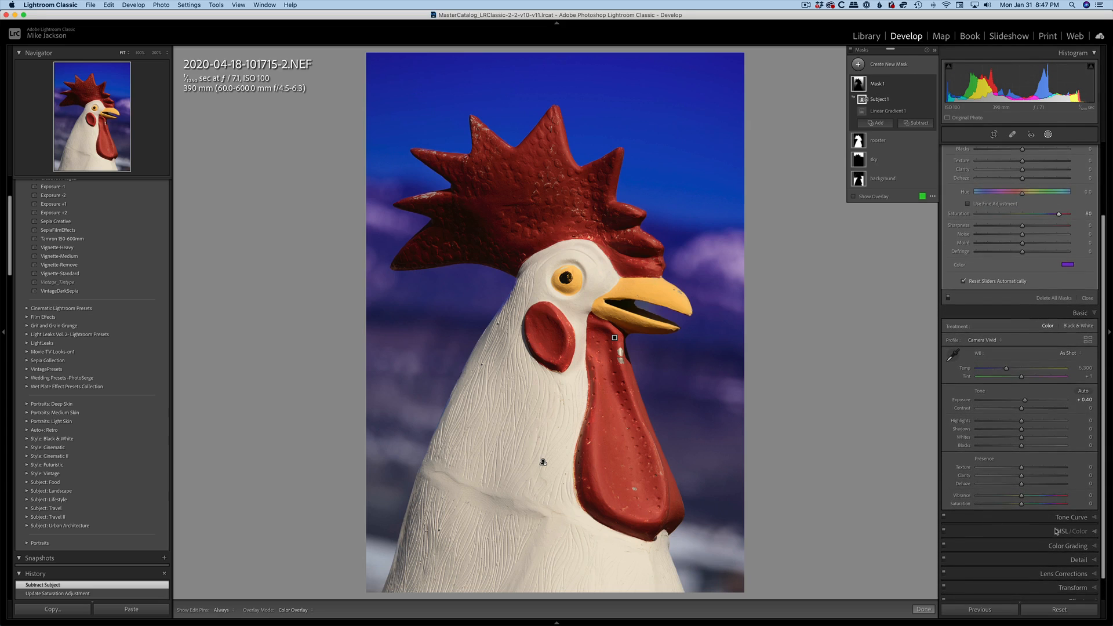
{"action": "left_click", "coordinate": [1055, 534]}
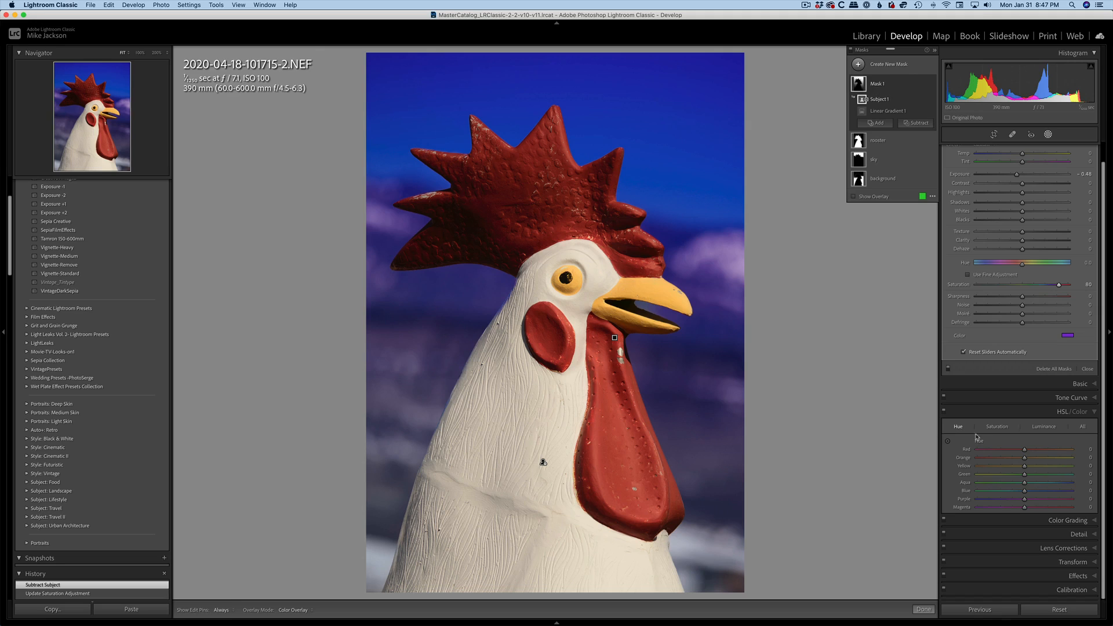
{"action": "left_click_drag", "start_coordinate": [1024, 451], "coordinate": [977, 459]}
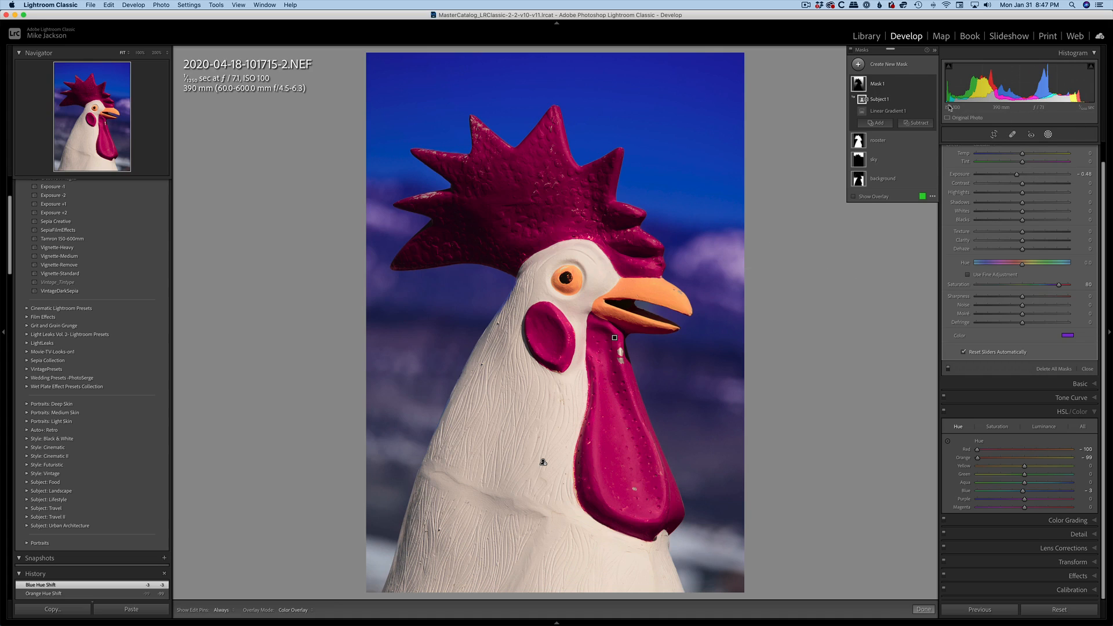
Step: Try to recolor the ear lobe with a size 6.0 brush mask at Temp -100 and Tint 100, and undo it
{"action": "key", "text": "k"}
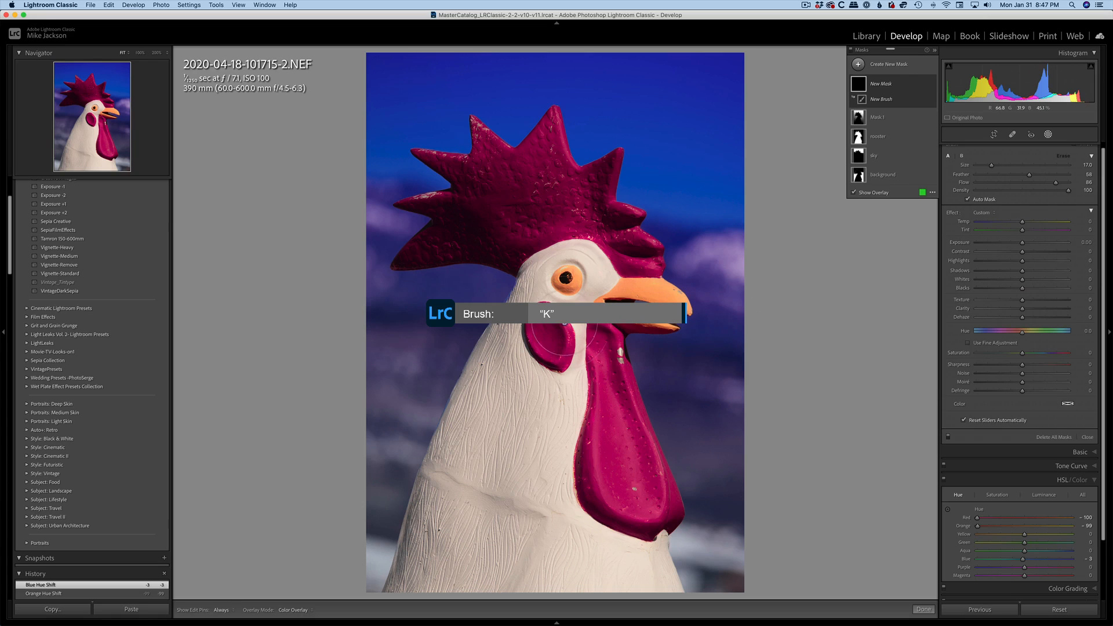
{"action": "scroll", "coordinate": [550, 329], "scroll_direction": "down", "scroll_amount": 7}
{"action": "scroll", "coordinate": [550, 329], "scroll_direction": "down", "scroll_amount": 2}
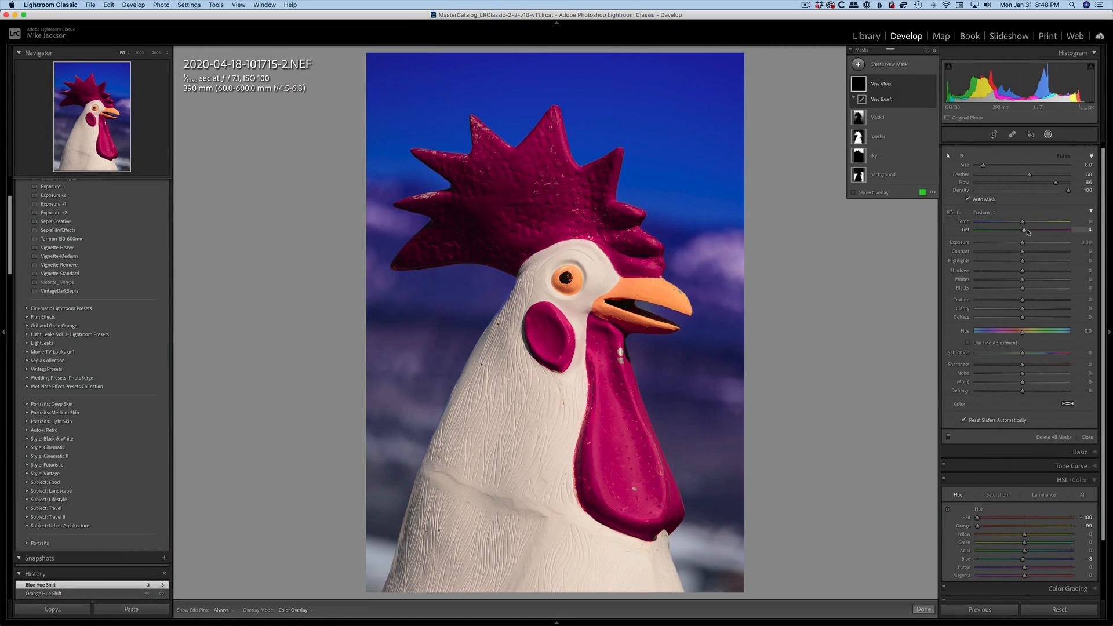
{"action": "left_click_drag", "start_coordinate": [1022, 229], "coordinate": [1087, 232]}
{"action": "left_click_drag", "start_coordinate": [1021, 223], "coordinate": [976, 223]}
{"action": "key", "text": "h"}
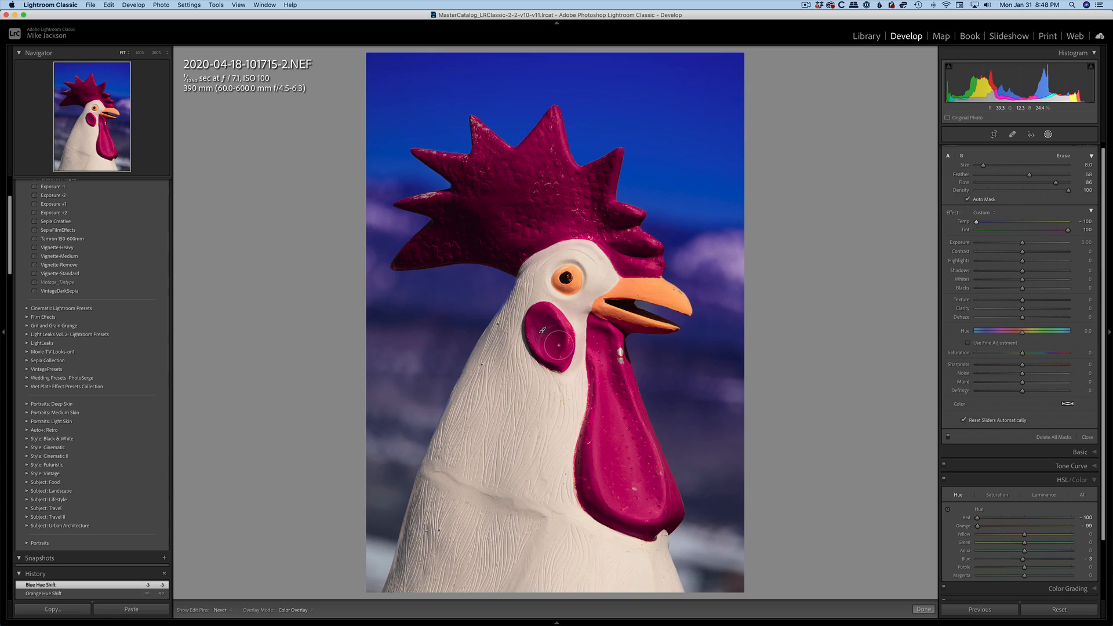
{"action": "mouse_move", "coordinate": [545, 318]}
{"action": "left_mouse_down"}
{"action": "mouse_move", "coordinate": [567, 359]}
{"action": "mouse_move", "coordinate": [539, 342]}
{"action": "mouse_move", "coordinate": [547, 313]}
{"action": "mouse_move", "coordinate": [563, 340]}
{"action": "mouse_move", "coordinate": [558, 327]}
{"action": "mouse_move", "coordinate": [514, 369]}
{"action": "mouse_move", "coordinate": [577, 309]}
{"action": "mouse_move", "coordinate": [539, 342]}
{"action": "left_mouse_up"}
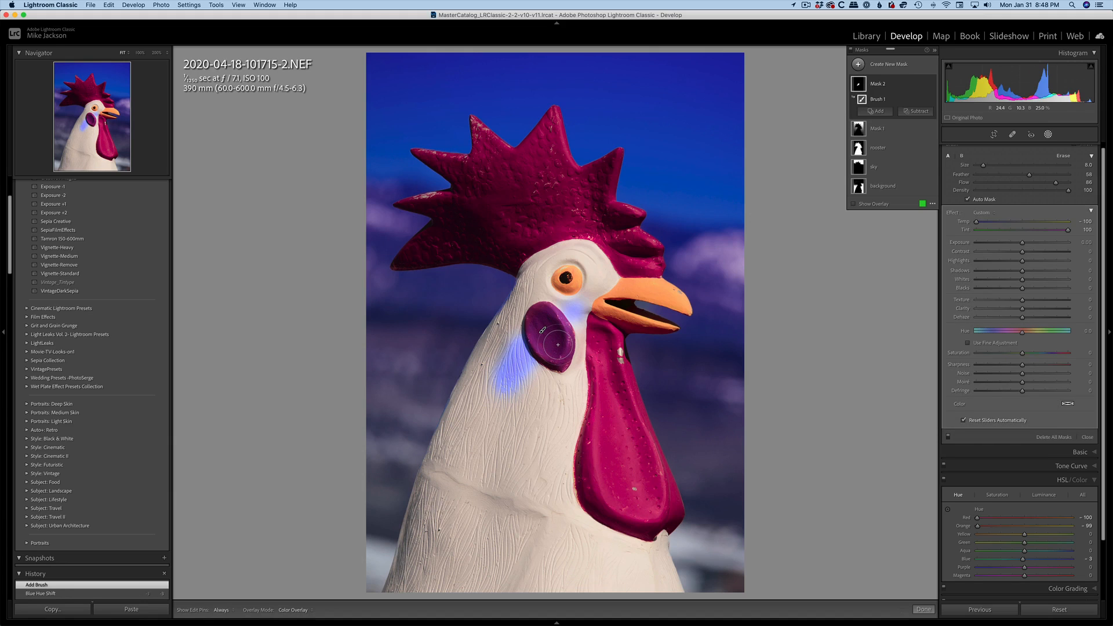
{"action": "key", "text": "super+z"}
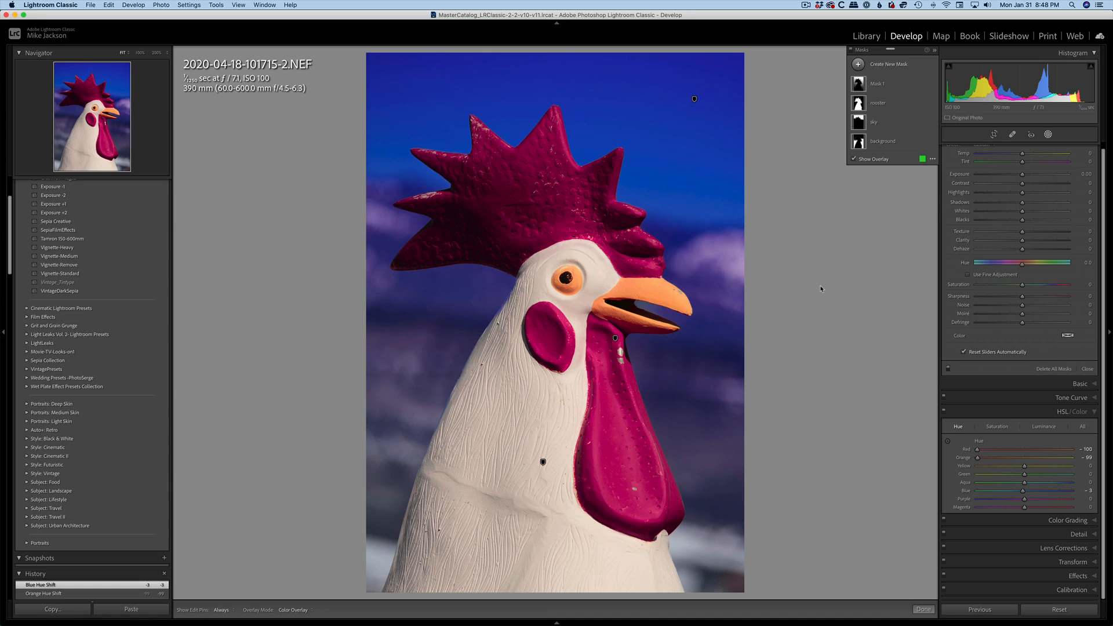
Step: Create a brush mask with Temp -100 and Tint 100, and paint over the ear lobe, raising the brush Flow to 100
{"action": "key", "text": "k"}
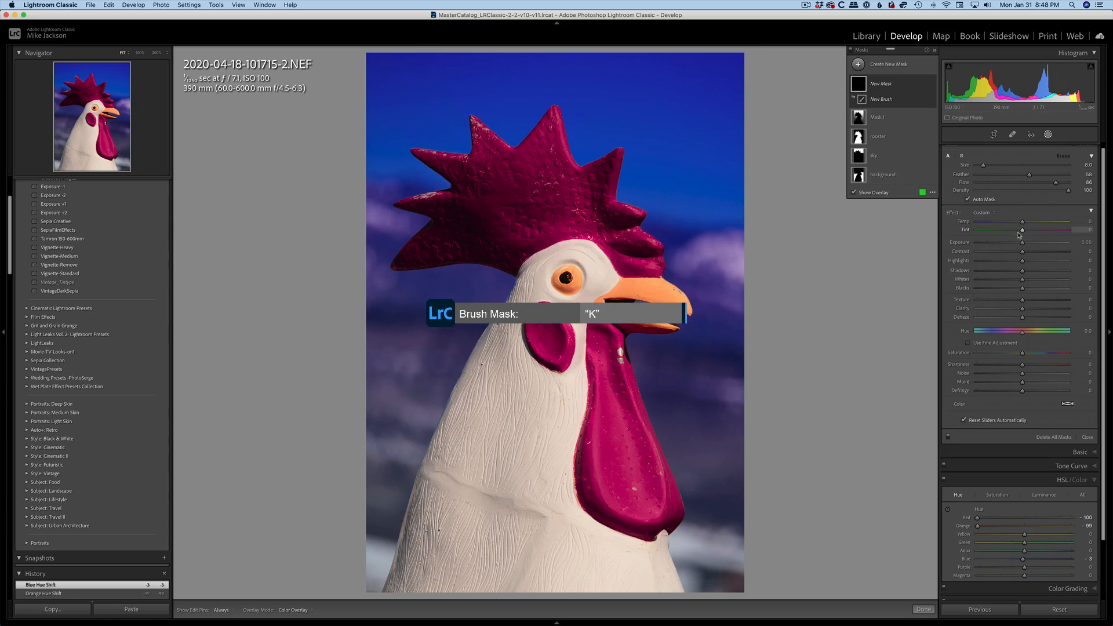
{"action": "mouse_move", "coordinate": [1022, 221]}
{"action": "left_mouse_down"}
{"action": "mouse_move", "coordinate": [973, 221]}
{"action": "mouse_move", "coordinate": [1069, 230]}
{"action": "left_mouse_up"}
{"action": "mouse_move", "coordinate": [551, 322]}
{"action": "left_mouse_down"}
{"action": "mouse_move", "coordinate": [557, 354]}
{"action": "mouse_move", "coordinate": [537, 328]}
{"action": "left_mouse_up"}
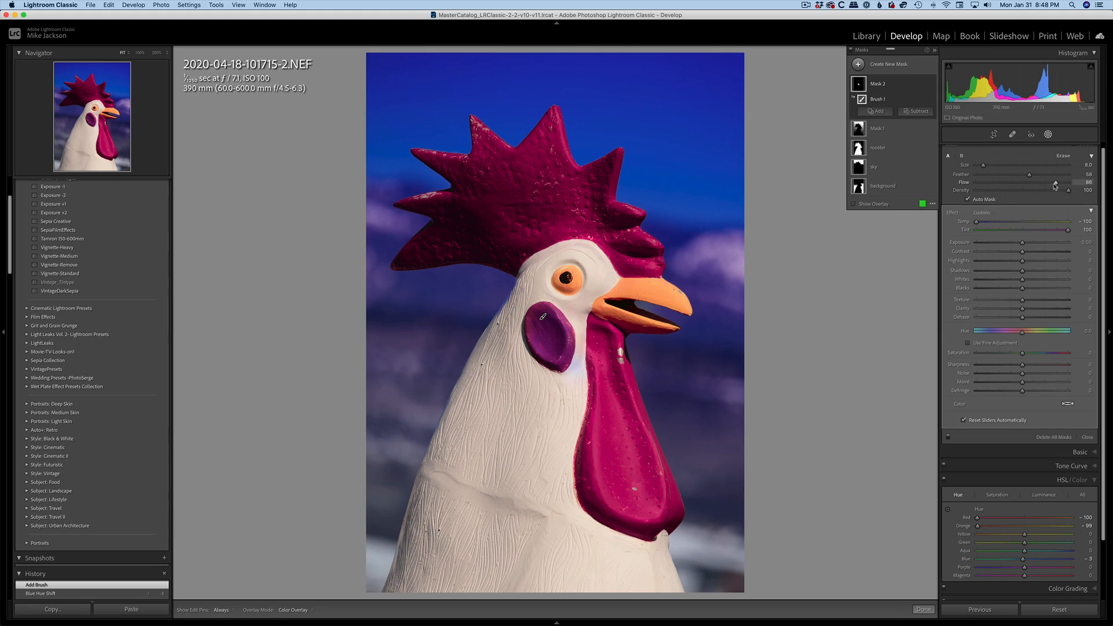
{"action": "left_click_drag", "start_coordinate": [1055, 182], "coordinate": [1069, 182]}
{"action": "mouse_move", "coordinate": [552, 323]}
{"action": "left_mouse_down"}
{"action": "mouse_move", "coordinate": [566, 334]}
{"action": "mouse_move", "coordinate": [548, 322]}
{"action": "mouse_move", "coordinate": [537, 329]}
{"action": "mouse_move", "coordinate": [564, 364]}
{"action": "mouse_move", "coordinate": [560, 354]}
{"action": "left_mouse_up"}
Step: Extend the same brush mask over the lower wattle, enlarging the brush to size 14.0
{"action": "mouse_move", "coordinate": [652, 507]}
{"action": "left_mouse_down"}
{"action": "mouse_move", "coordinate": [607, 503]}
{"action": "mouse_move", "coordinate": [644, 519]}
{"action": "mouse_move", "coordinate": [630, 503]}
{"action": "mouse_move", "coordinate": [679, 507]}
{"action": "mouse_move", "coordinate": [623, 478]}
{"action": "mouse_move", "coordinate": [631, 494]}
{"action": "mouse_move", "coordinate": [608, 491]}
{"action": "mouse_move", "coordinate": [602, 440]}
{"action": "left_mouse_up"}
{"action": "scroll", "coordinate": [676, 508], "scroll_direction": "up", "scroll_amount": 6}
{"action": "mouse_move", "coordinate": [657, 475]}
{"action": "left_mouse_down"}
{"action": "mouse_move", "coordinate": [635, 457]}
{"action": "mouse_move", "coordinate": [626, 417]}
{"action": "mouse_move", "coordinate": [609, 443]}
{"action": "mouse_move", "coordinate": [610, 387]}
{"action": "mouse_move", "coordinate": [605, 420]}
{"action": "left_mouse_up"}
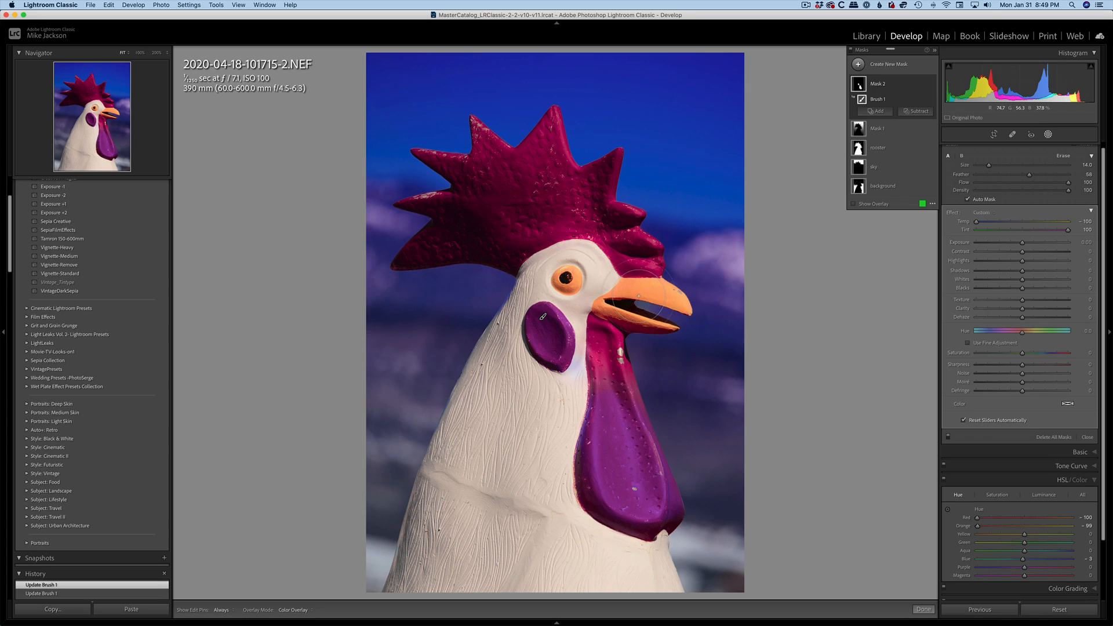
Step: Create another brush mask with Saturation 41 and paint over the beak with a size 6.0 brush, hiding the edit pins
{"action": "key", "text": "k"}
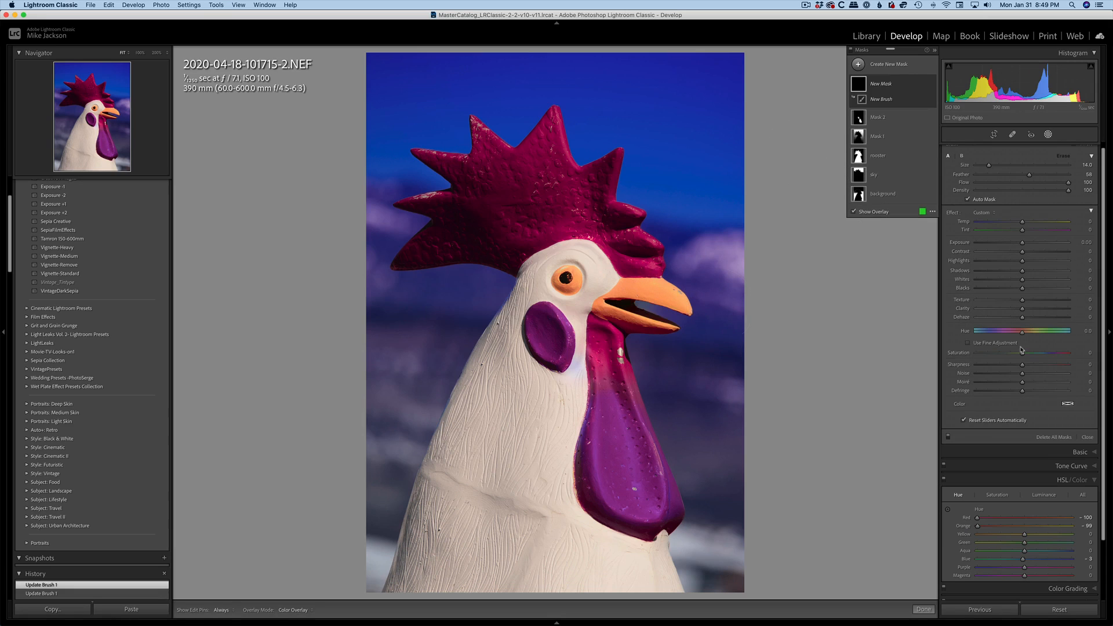
{"action": "left_click_drag", "start_coordinate": [1021, 354], "coordinate": [1041, 354]}
{"action": "scroll", "coordinate": [670, 284], "scroll_direction": "down", "scroll_amount": 8}
{"action": "key", "text": "h"}
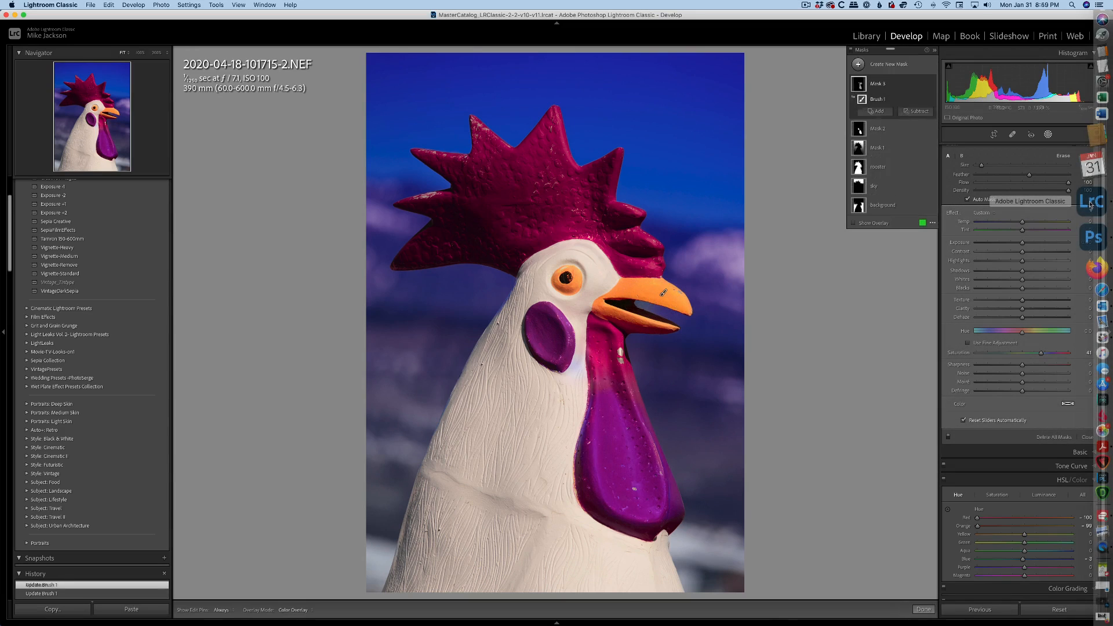
Step: Show the edit pins and create a wide radial gradient mask across the sky and upper comb, feathered to about 39
{"action": "key", "text": "h"}
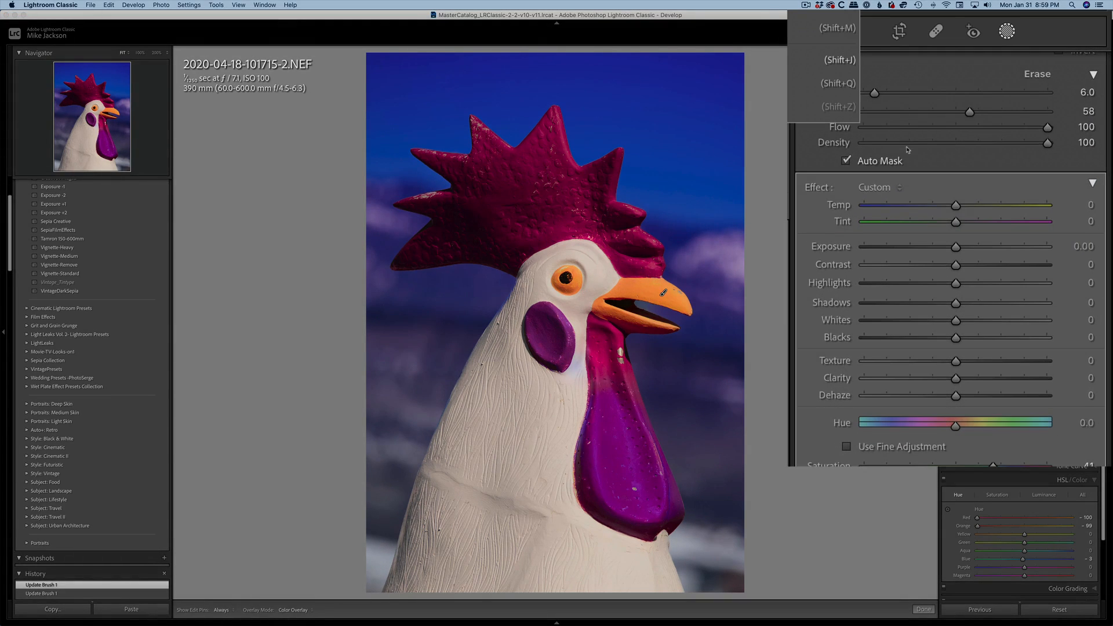
{"action": "key", "text": "shift+m"}
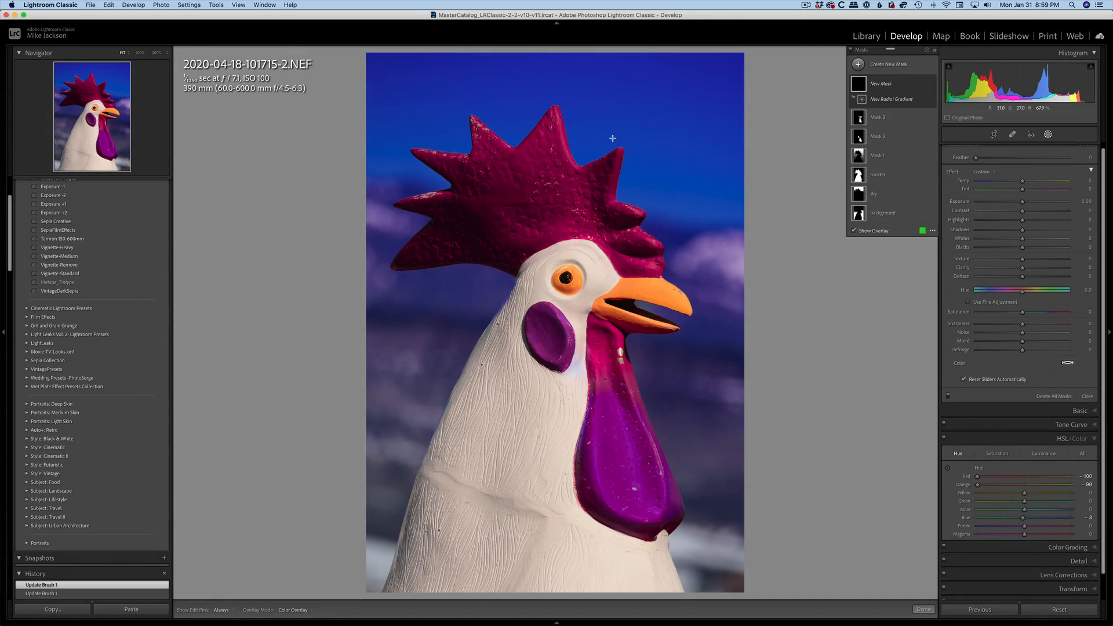
{"action": "mouse_move", "coordinate": [620, 132]}
{"action": "left_mouse_down"}
{"action": "mouse_move", "coordinate": [428, 290]}
{"action": "mouse_move", "coordinate": [444, 174]}
{"action": "mouse_move", "coordinate": [441, 198]}
{"action": "left_mouse_up"}
{"action": "left_click_drag", "start_coordinate": [441, 132], "coordinate": [296, 132]}
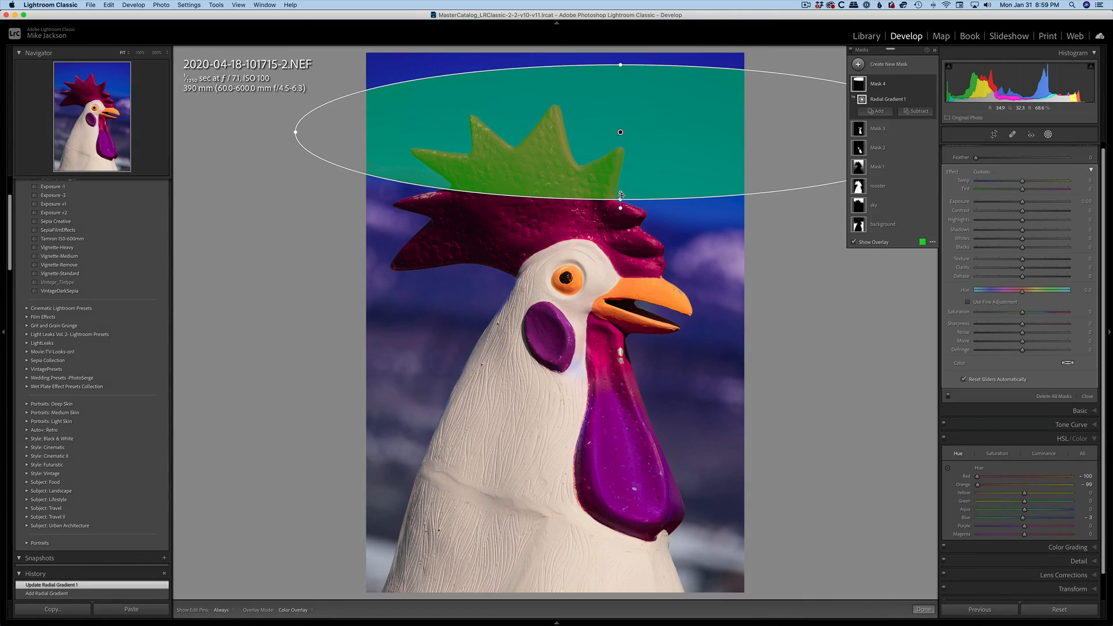
{"action": "left_click_drag", "start_coordinate": [619, 194], "coordinate": [650, 187]}
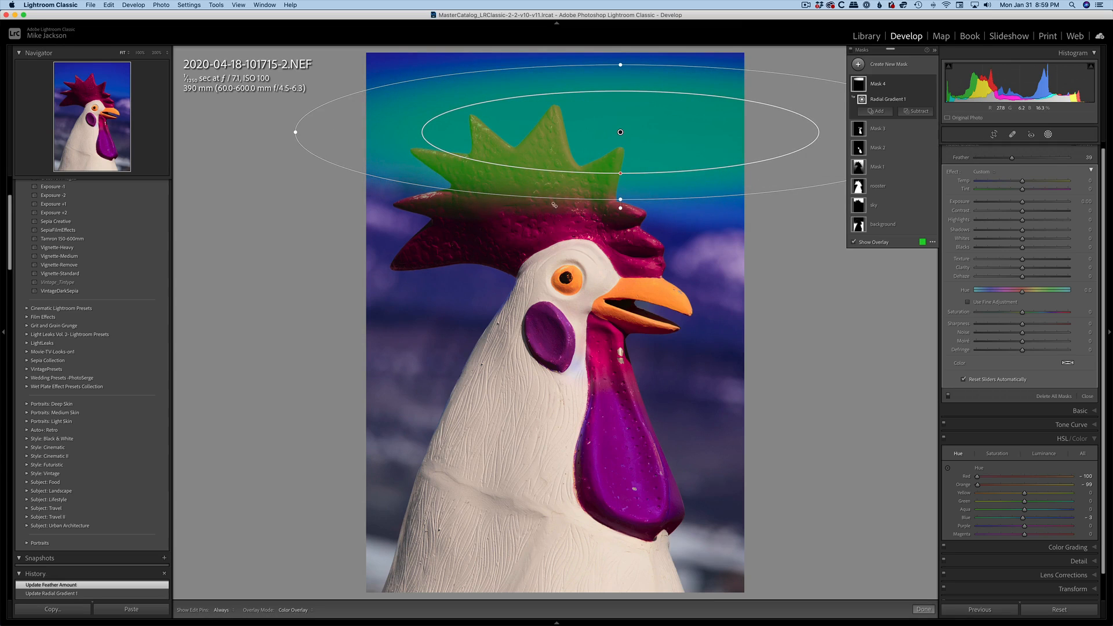
Step: Rotate the radial gradient to a rising diagonal, widen it and position it over the comb and eye
{"action": "left_click_drag", "start_coordinate": [554, 204], "coordinate": [679, 208]}
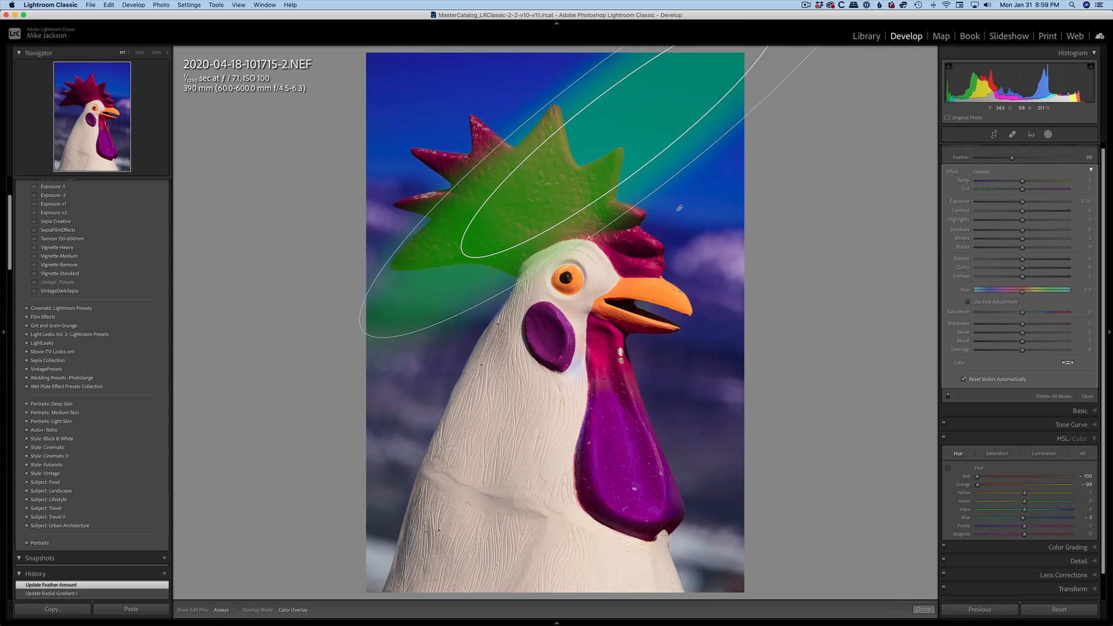
{"action": "left_click_drag", "start_coordinate": [586, 155], "coordinate": [633, 158]}
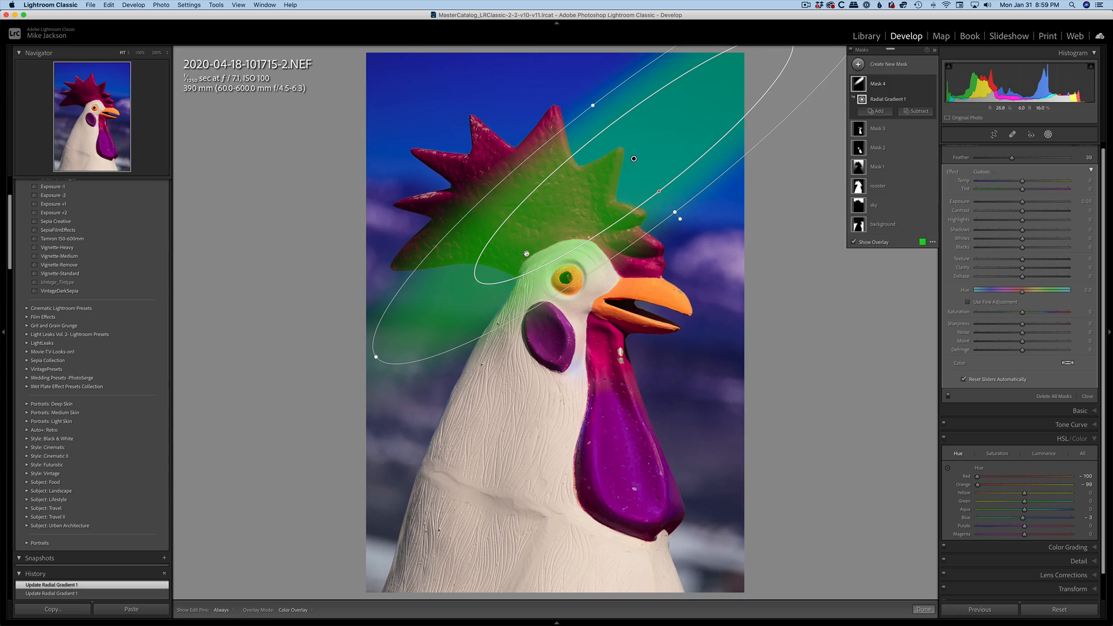
{"action": "left_click_drag", "start_coordinate": [674, 213], "coordinate": [686, 231]}
{"action": "left_click_drag", "start_coordinate": [594, 191], "coordinate": [559, 218]}
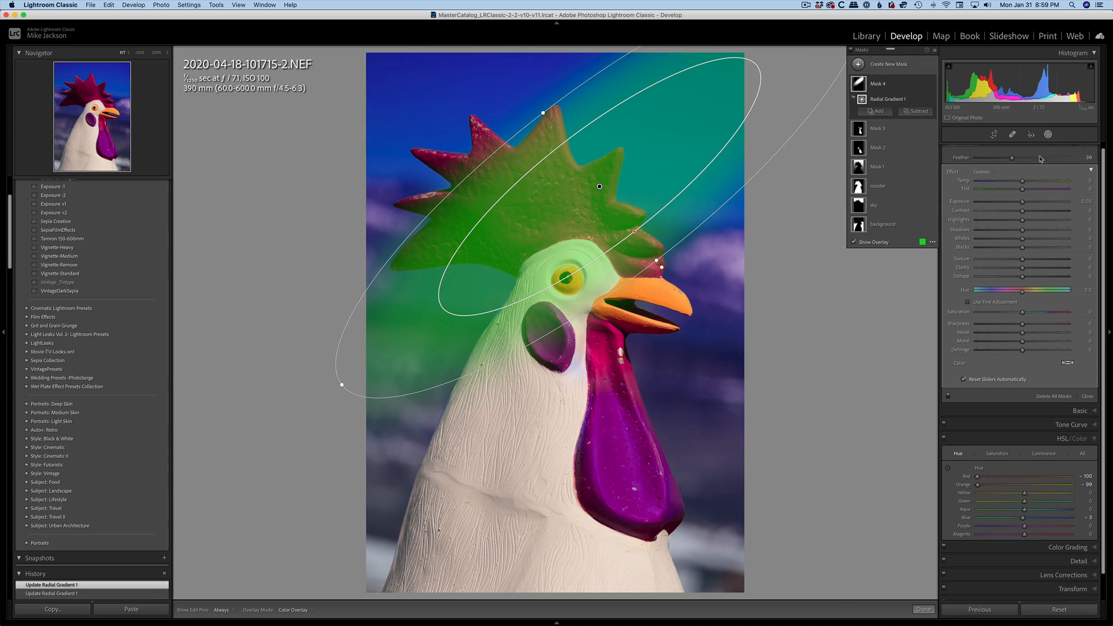
Step: Raise the radial gradient's Exposure to about 1.08, then lengthen and reposition it as a diagonal beam from the photo's upper right corner
{"action": "left_click_drag", "start_coordinate": [1021, 202], "coordinate": [1036, 207]}
{"action": "left_click_drag", "start_coordinate": [543, 238], "coordinate": [674, 129]}
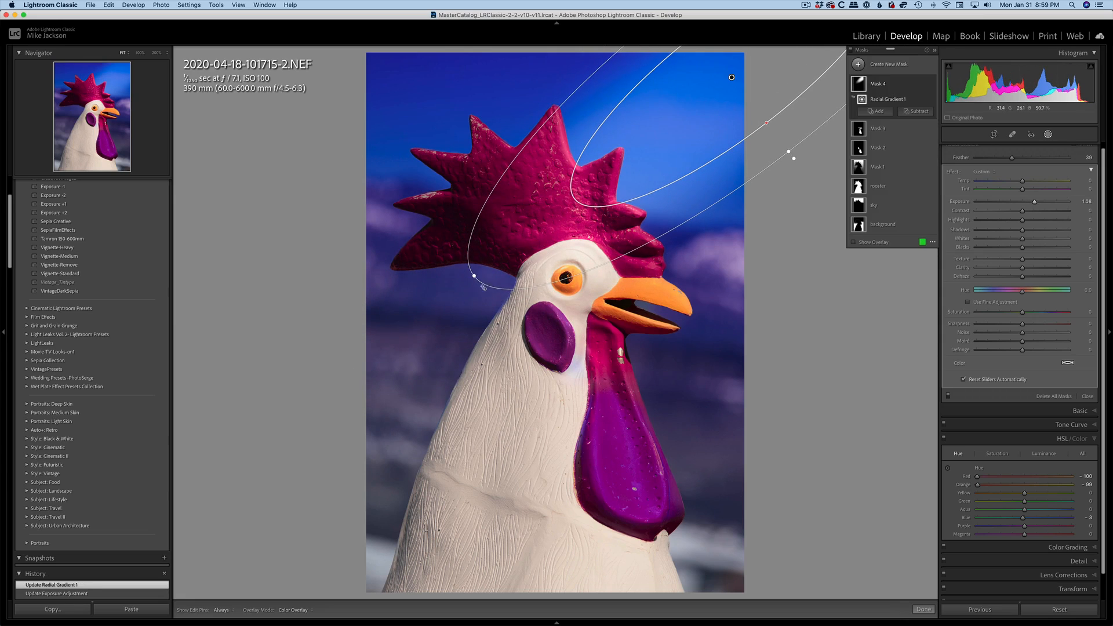
{"action": "left_click_drag", "start_coordinate": [471, 277], "coordinate": [253, 422]}
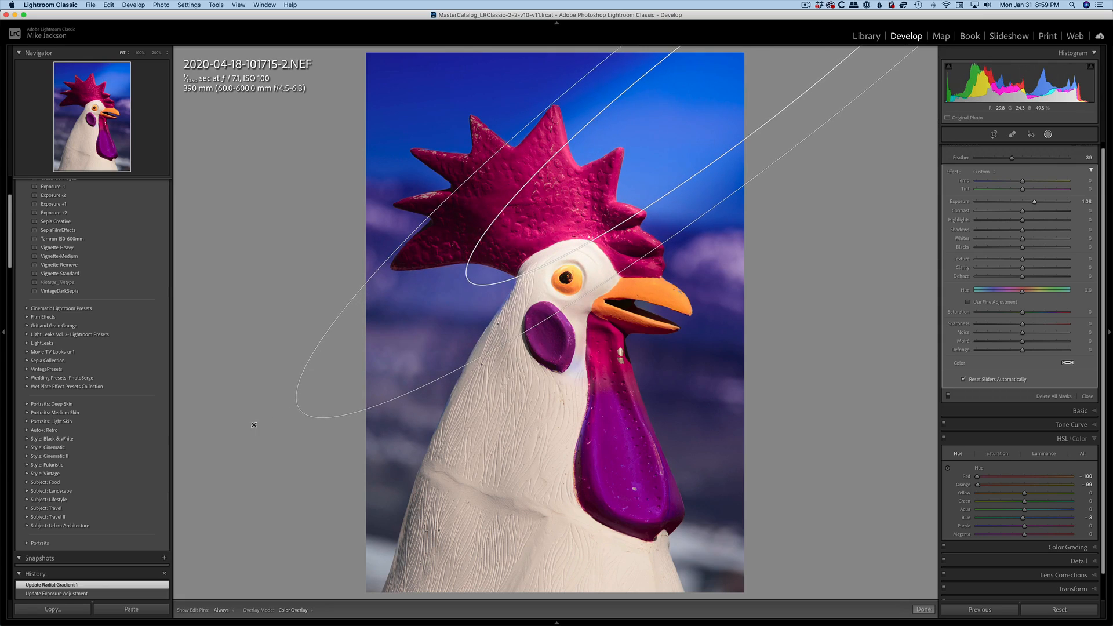
{"action": "left_click_drag", "start_coordinate": [742, 135], "coordinate": [729, 113]}
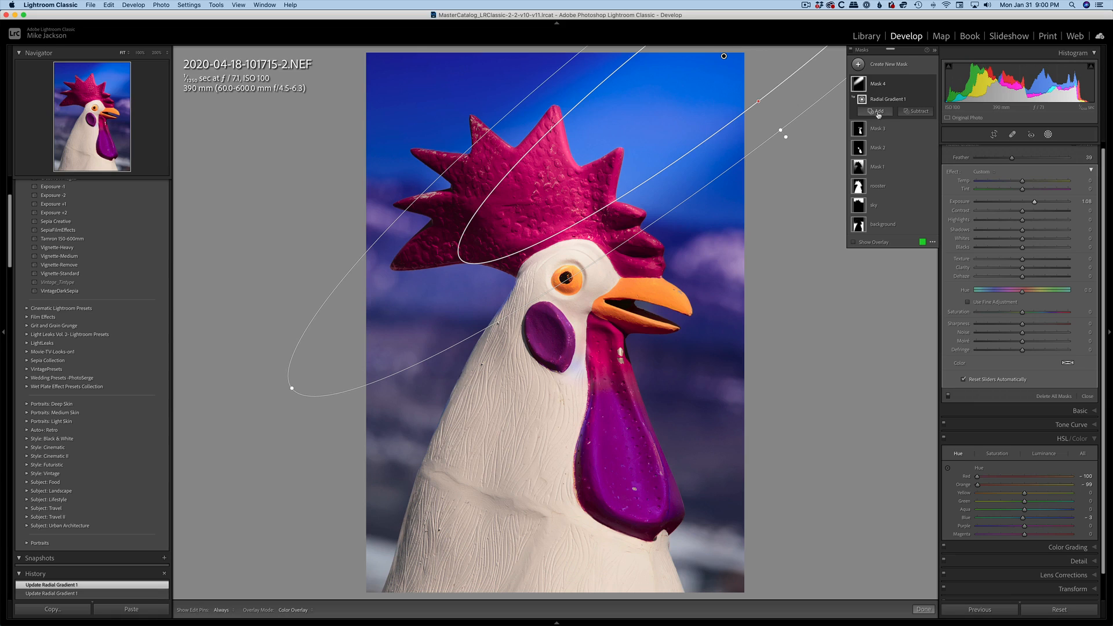
Step: Subtract the selected subject from the radial gradient mask so the diagonal beam affects only the area behind the rooster
{"action": "left_click", "coordinate": [920, 112]}
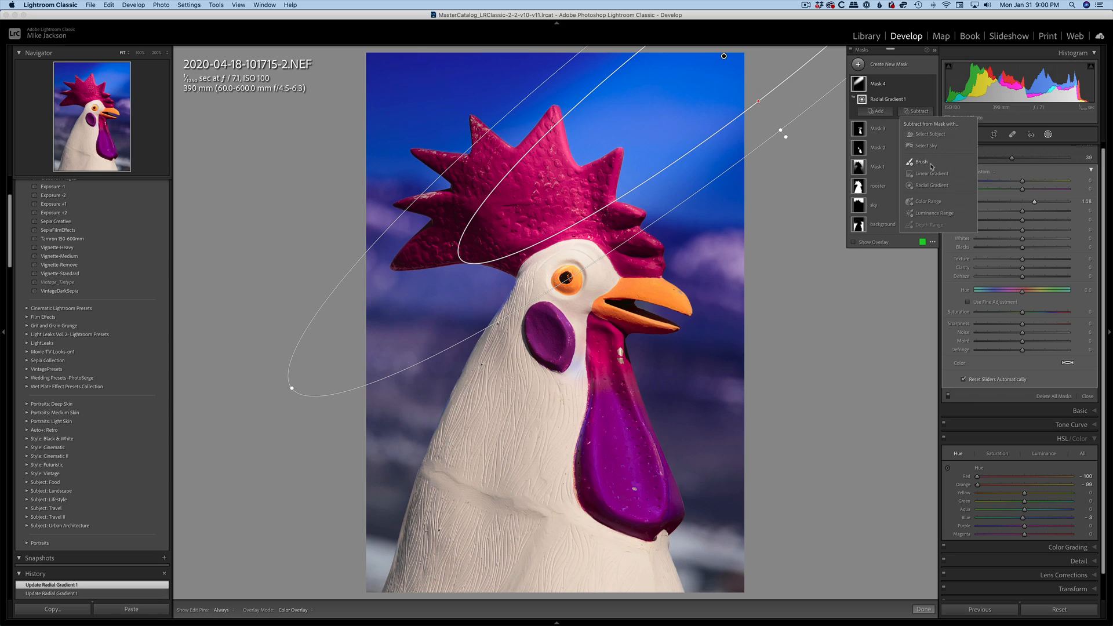
{"action": "left_click", "coordinate": [926, 137]}
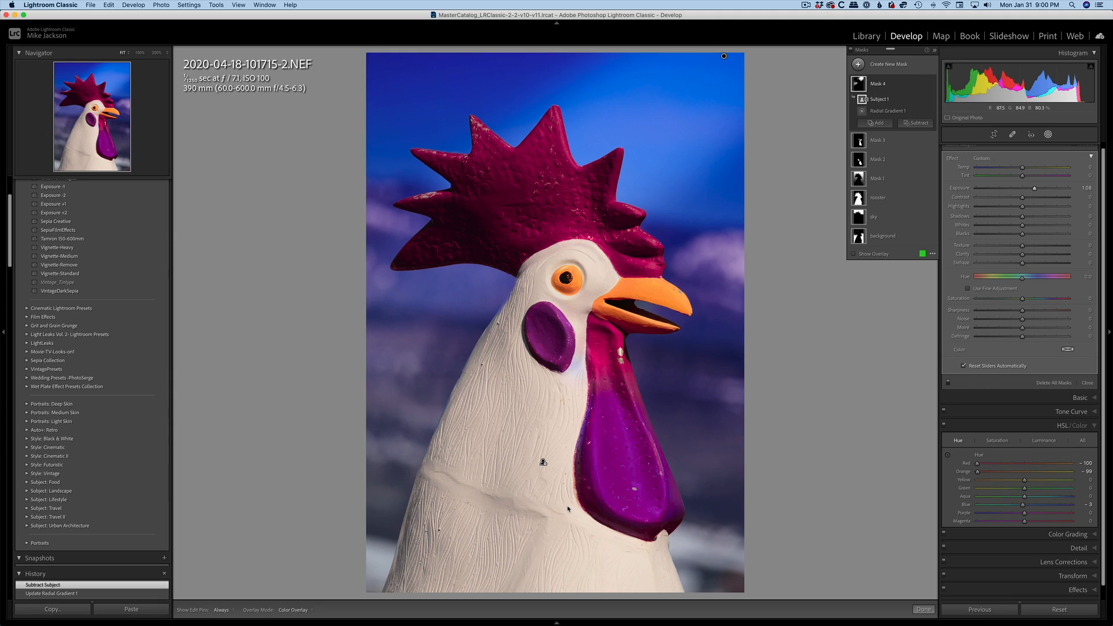
Step: Create a tilted linear gradient mask rising from the lower edge of the photo to just below the comb
{"action": "left_click", "coordinate": [886, 65]}
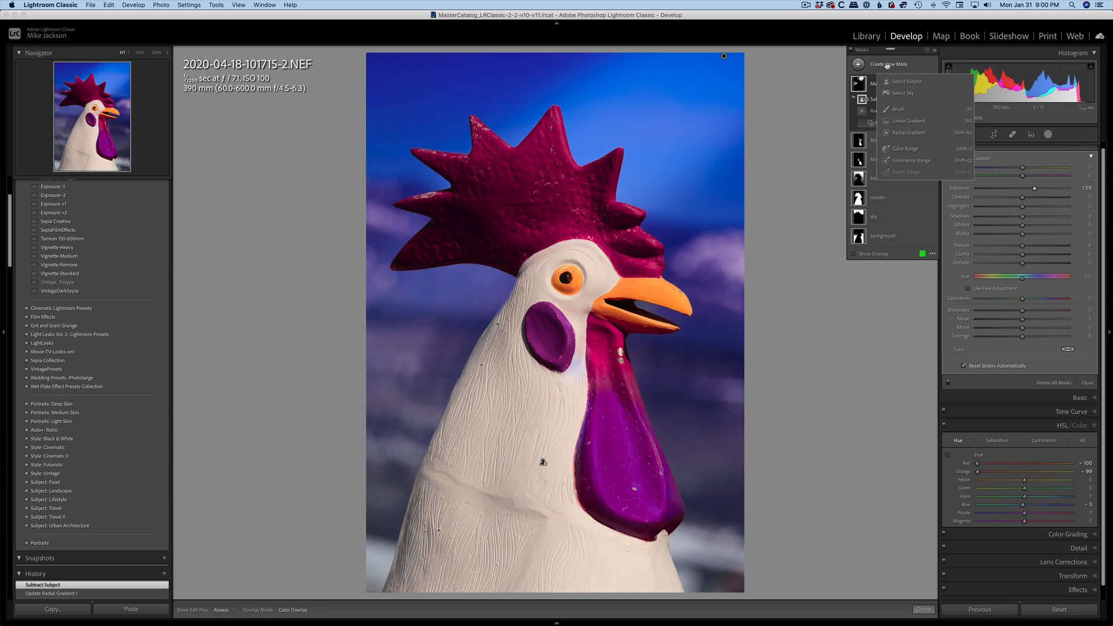
{"action": "left_click", "coordinate": [908, 123]}
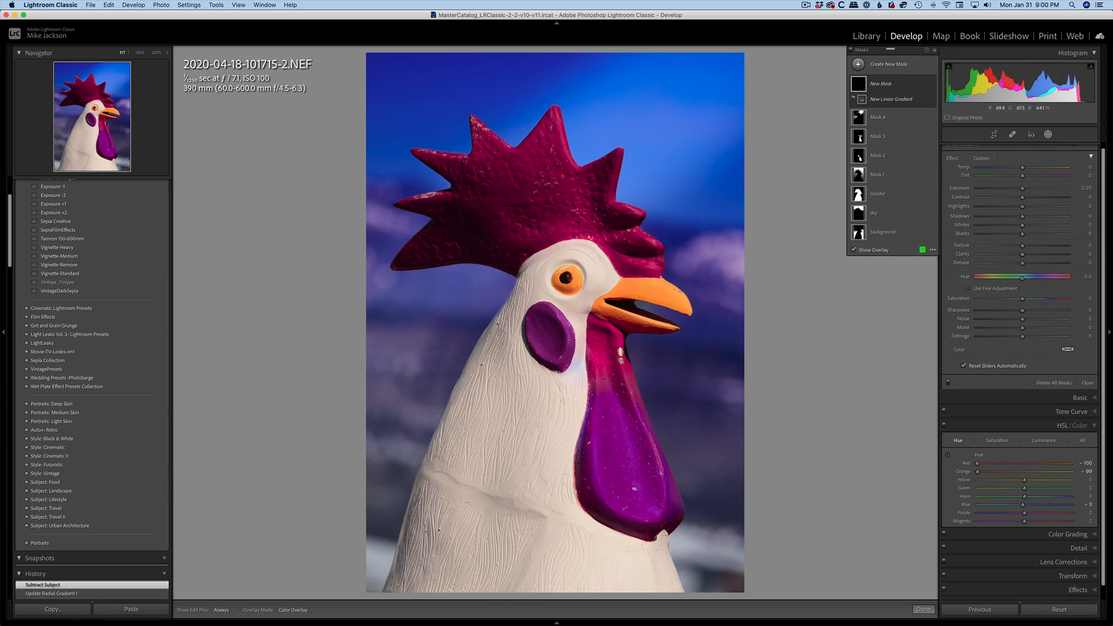
{"action": "left_click_drag", "start_coordinate": [453, 588], "coordinate": [536, 288]}
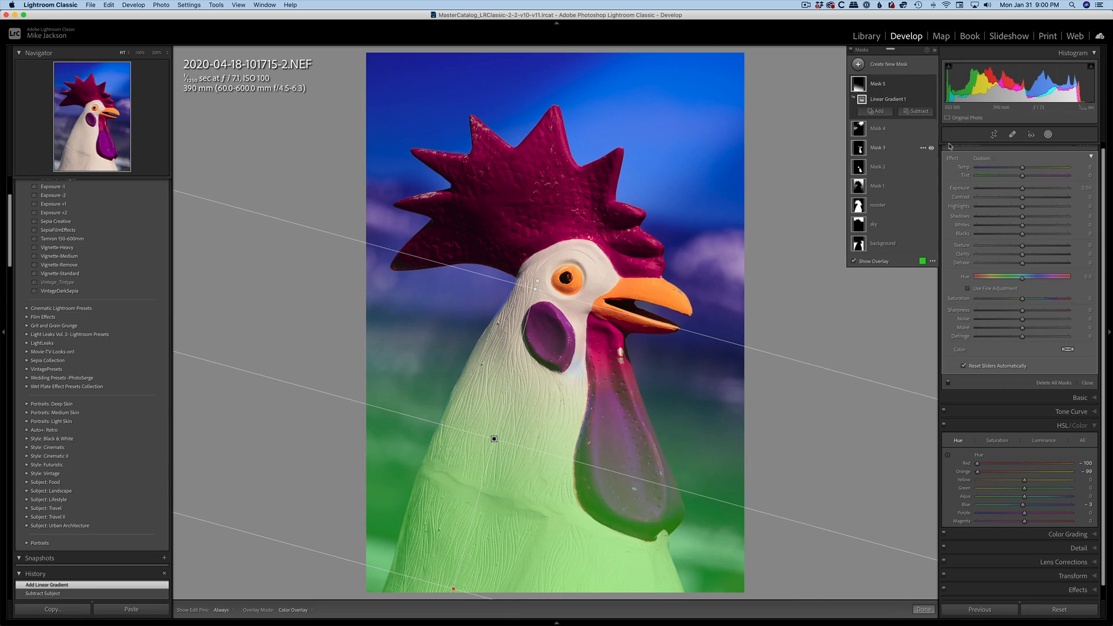
Step: Set the linear gradient's Temp to -100, Tint to 100 and Exposure to about 0.6, and lower its upper edge slightly to the earlobe
{"action": "left_click_drag", "start_coordinate": [1022, 175], "coordinate": [951, 170]}
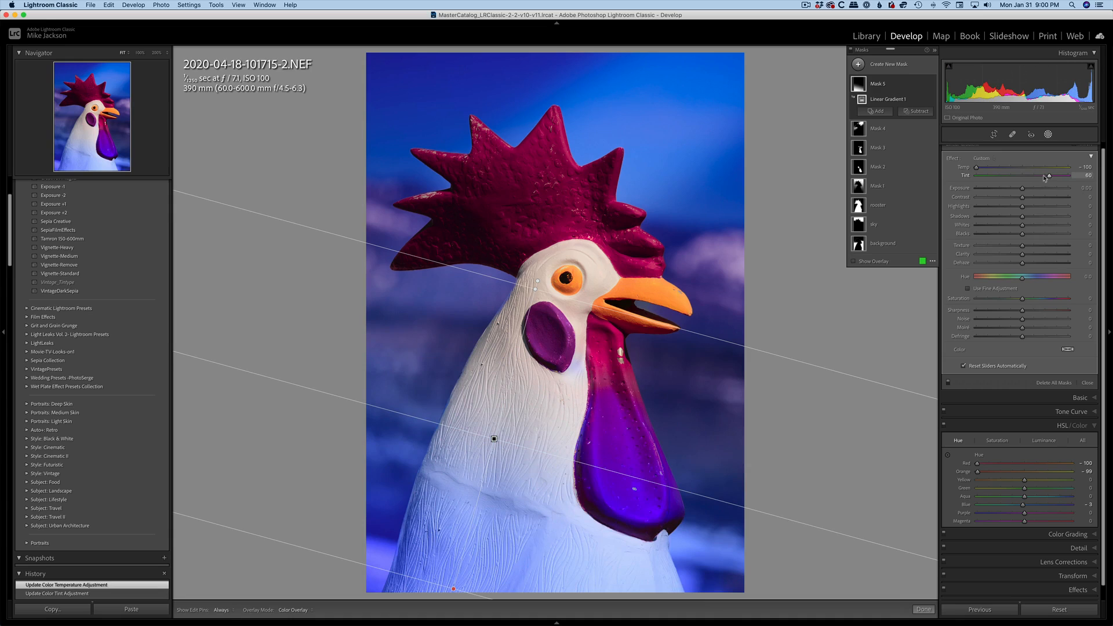
{"action": "left_click_drag", "start_coordinate": [1044, 178], "coordinate": [1072, 176]}
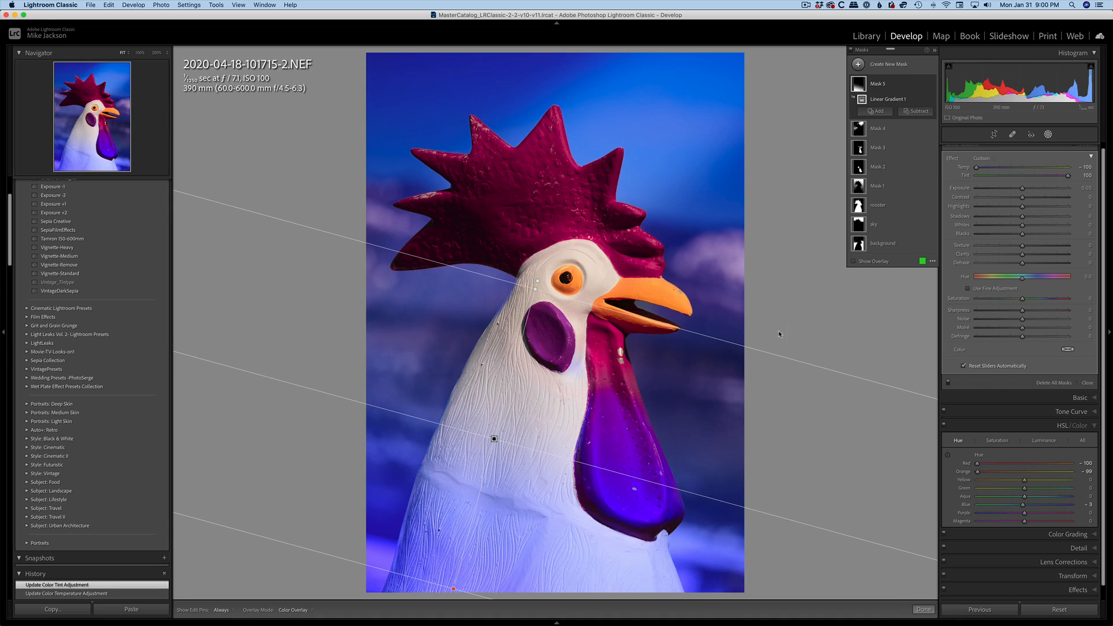
{"action": "mouse_move", "coordinate": [1022, 187]}
{"action": "left_mouse_down"}
{"action": "mouse_move", "coordinate": [1010, 189]}
{"action": "mouse_move", "coordinate": [1048, 189]}
{"action": "mouse_move", "coordinate": [1028, 190]}
{"action": "left_mouse_up"}
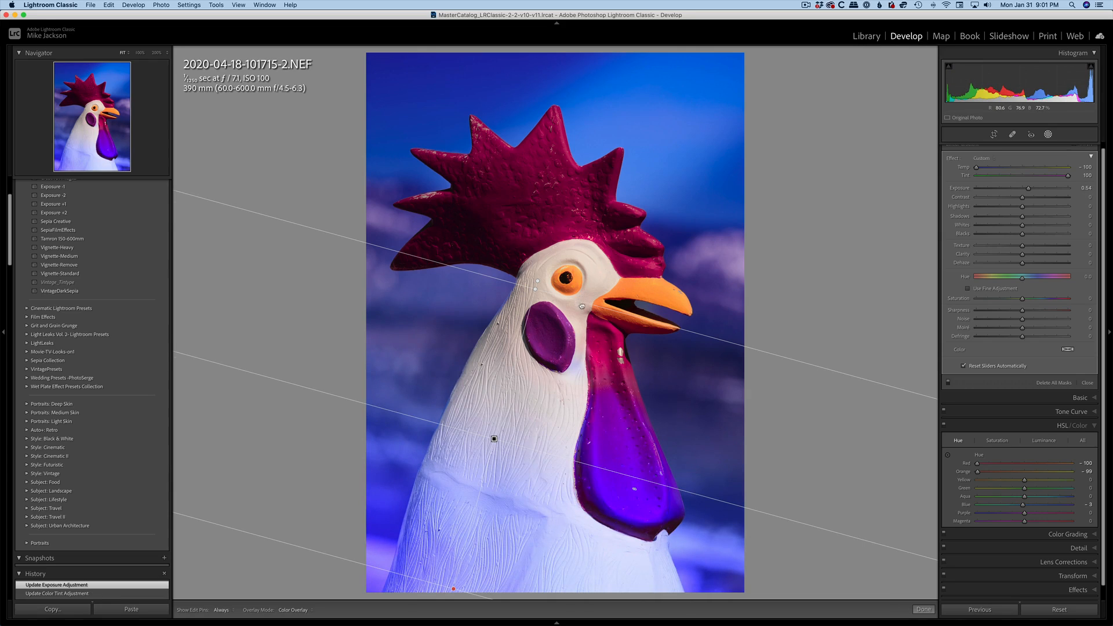
{"action": "left_click_drag", "start_coordinate": [582, 306], "coordinate": [551, 318]}
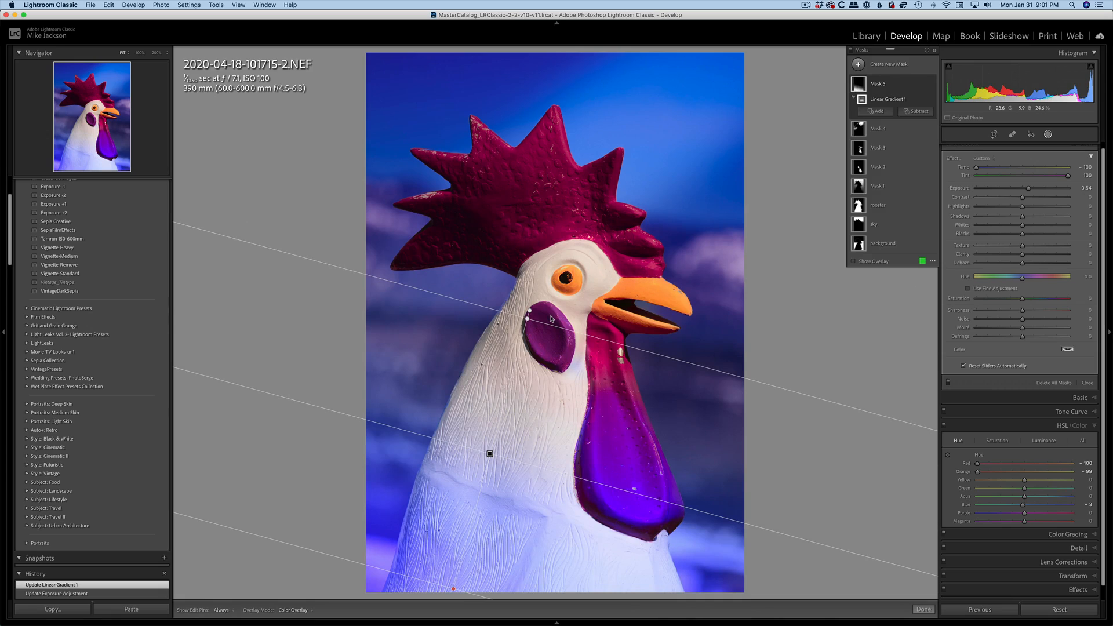
Step: Intersect the linear gradient mask (Mask 5) with the selected subject
{"action": "right_click", "coordinate": [896, 87]}
{"action": "mouse_move", "coordinate": [933, 100]}
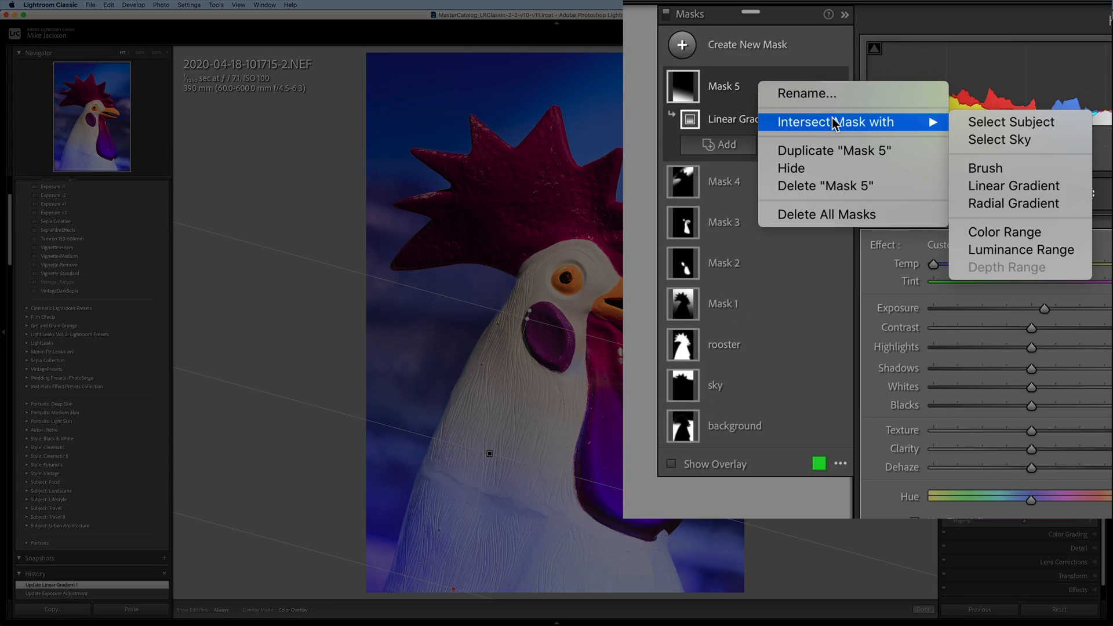
{"action": "left_click", "coordinate": [1014, 123]}
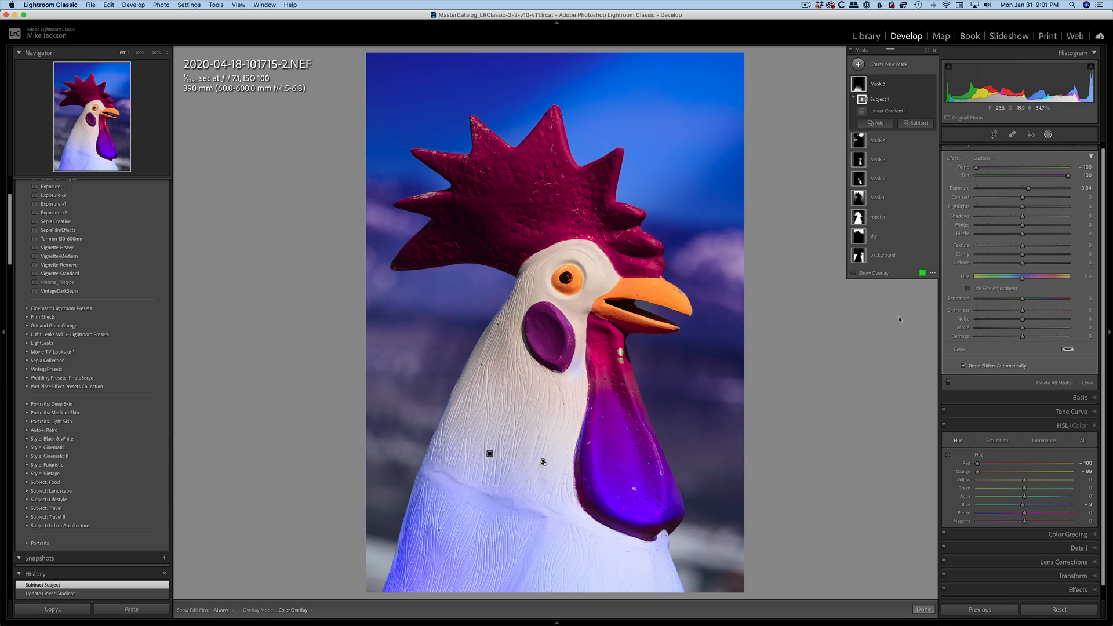
Step: Create a brush mask with Feather 0 and size 6.0, and paint a straight horizontal band across the rooster's neck, hiding the edit pins while painting
{"action": "left_click", "coordinate": [898, 66]}
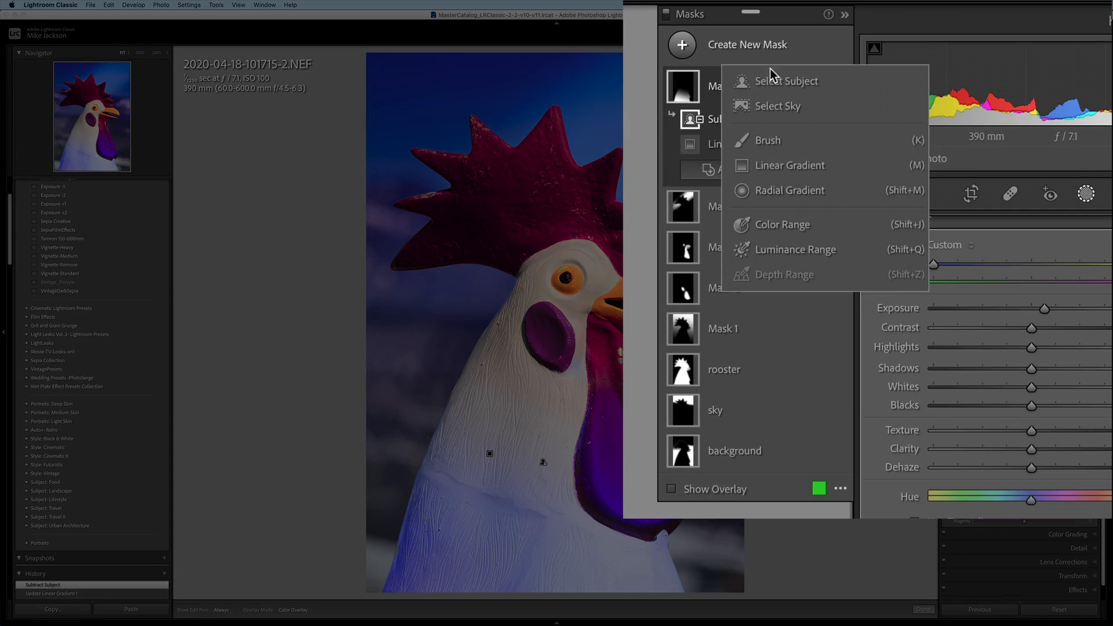
{"action": "left_click", "coordinate": [773, 142]}
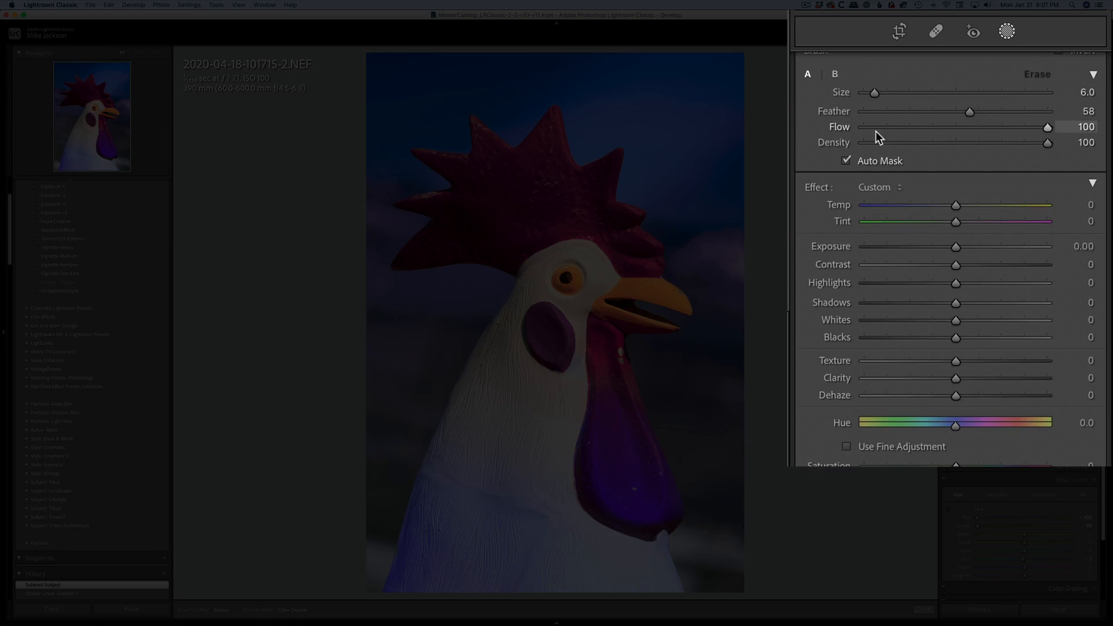
{"action": "left_click_drag", "start_coordinate": [965, 113], "coordinate": [809, 110]}
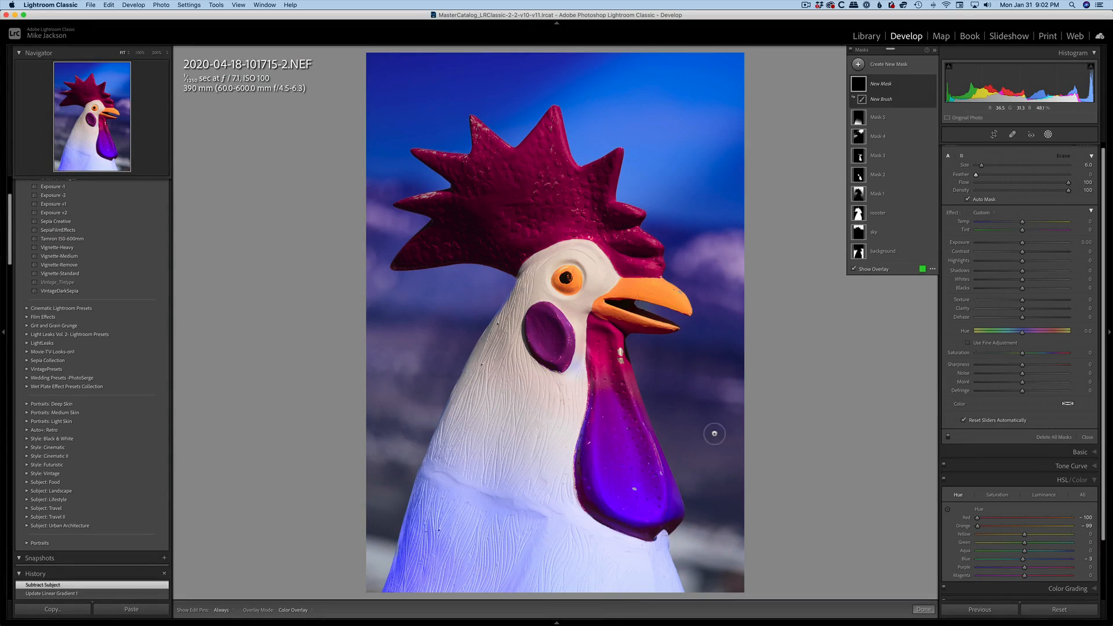
{"action": "key", "text": "h"}
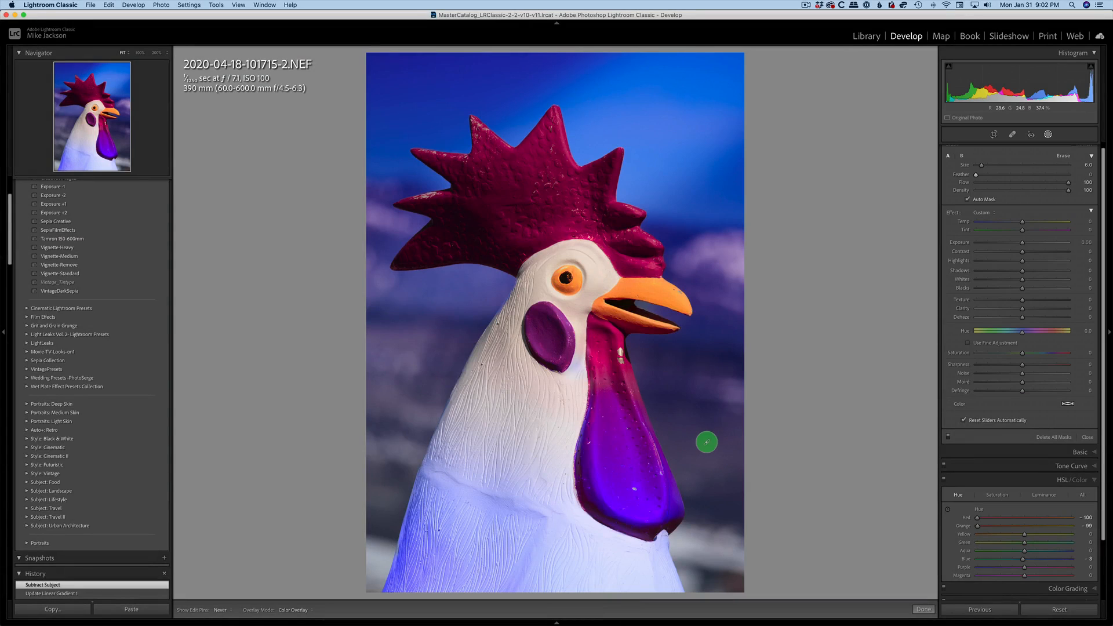
{"action": "mouse_move", "coordinate": [707, 443]}
{"action": "left_mouse_down"}
{"action": "mouse_move", "coordinate": [403, 442]}
{"action": "mouse_move", "coordinate": [378, 425]}
{"action": "left_mouse_up"}
{"action": "key", "text": "h"}
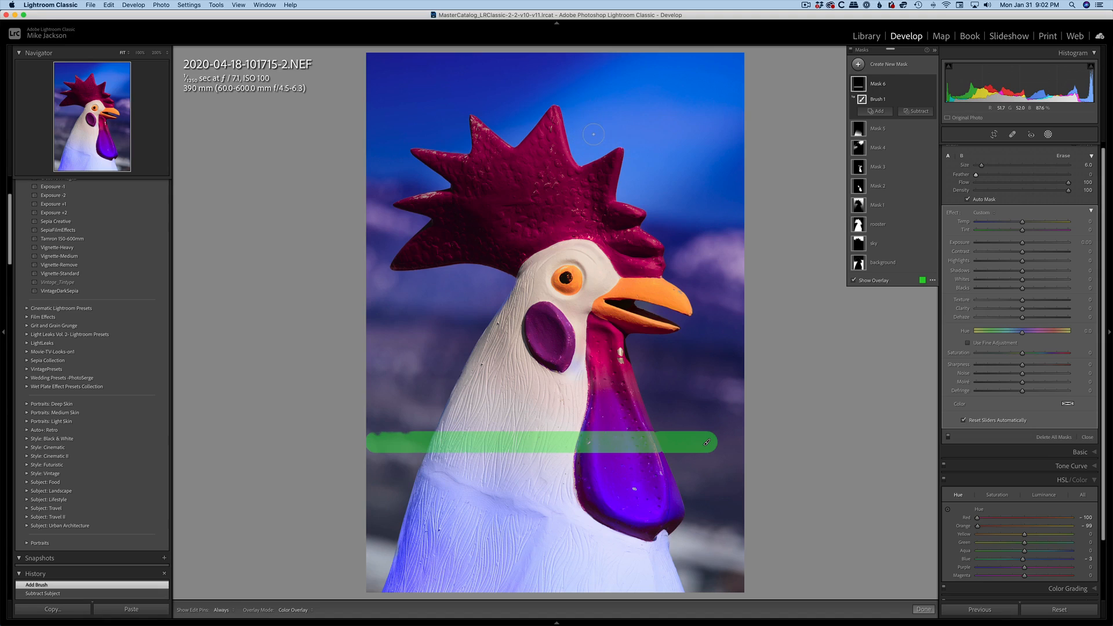
{"action": "key", "text": "h"}
{"action": "left_click_drag", "start_coordinate": [595, 134], "coordinate": [399, 272]}
{"action": "key", "text": "h"}
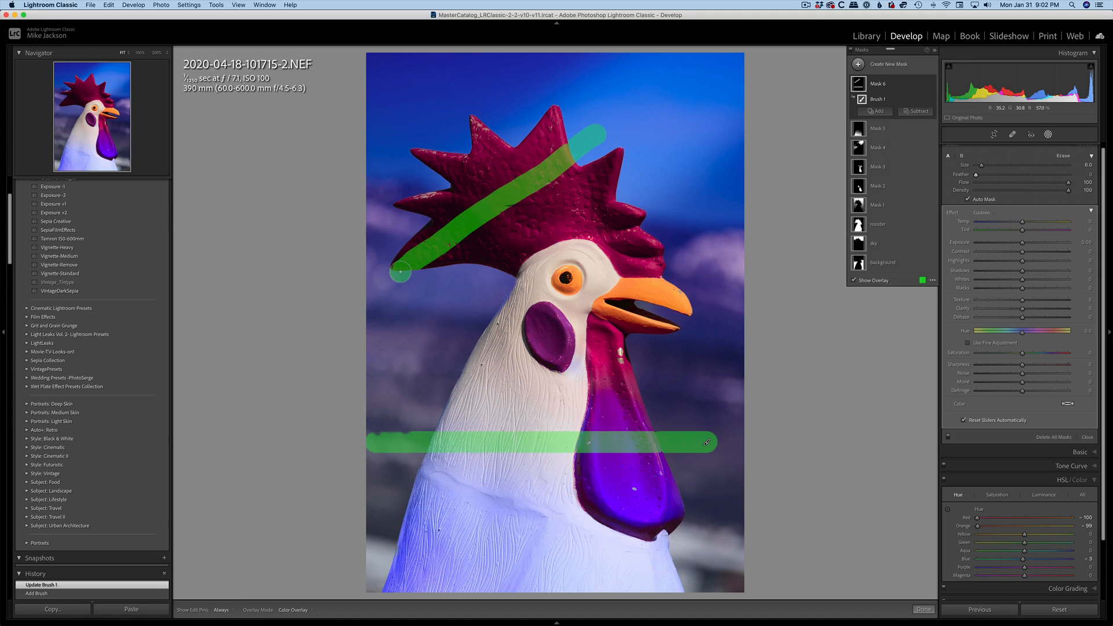
{"action": "key", "text": "super+z"}
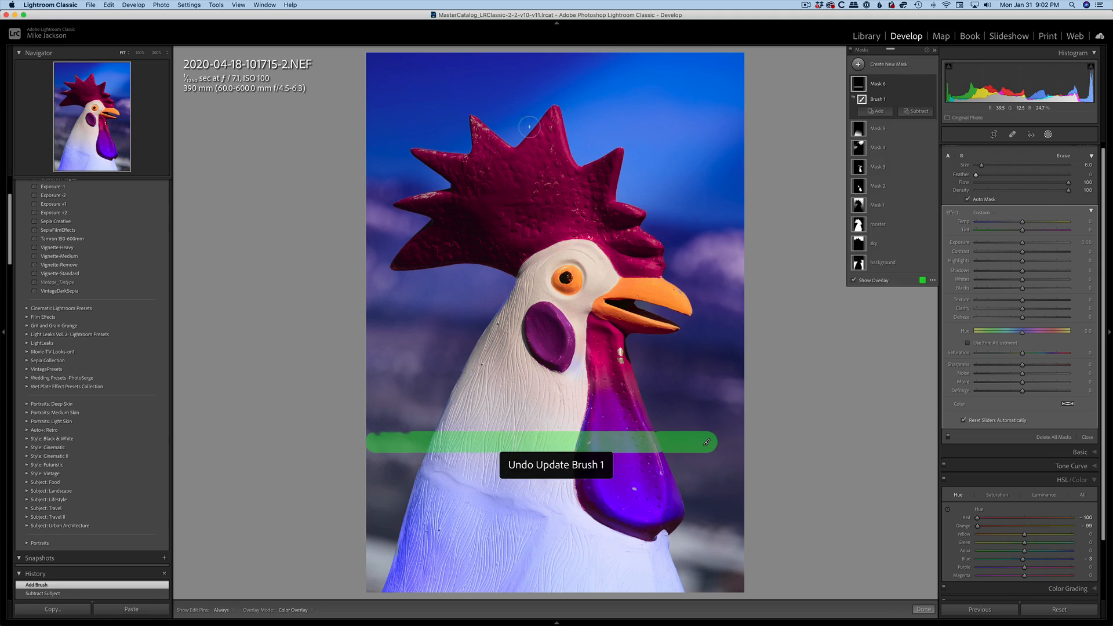
Step: Paint two straight, roughly parallel diagonal bands across the comb with the brush
{"action": "left_click", "coordinate": [591, 127]}
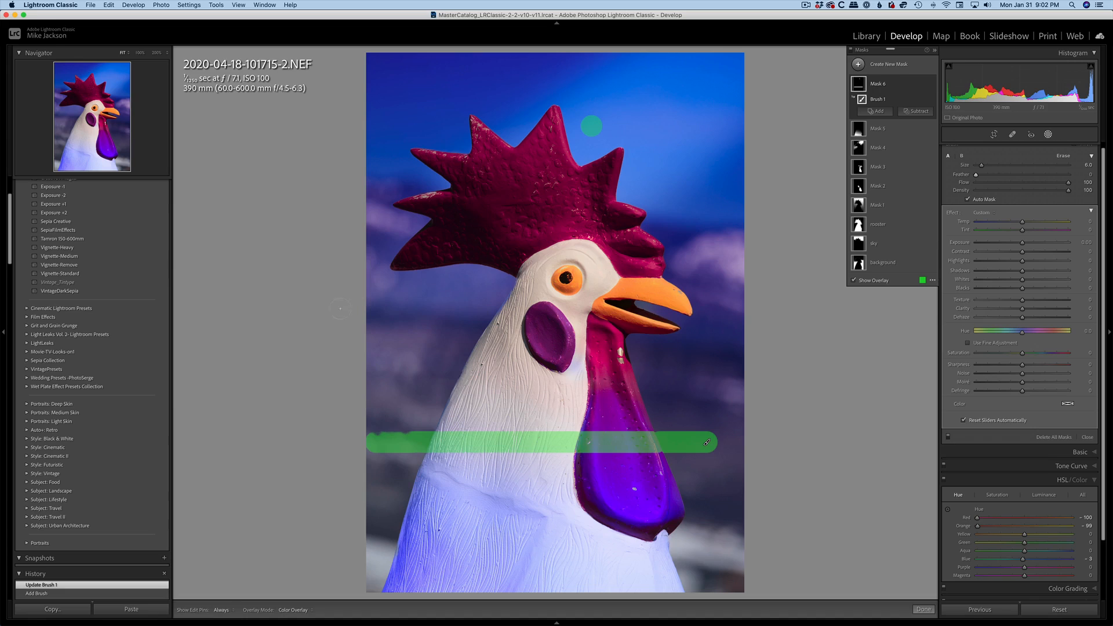
{"action": "left_click", "coordinate": [400, 298], "text": "shift"}
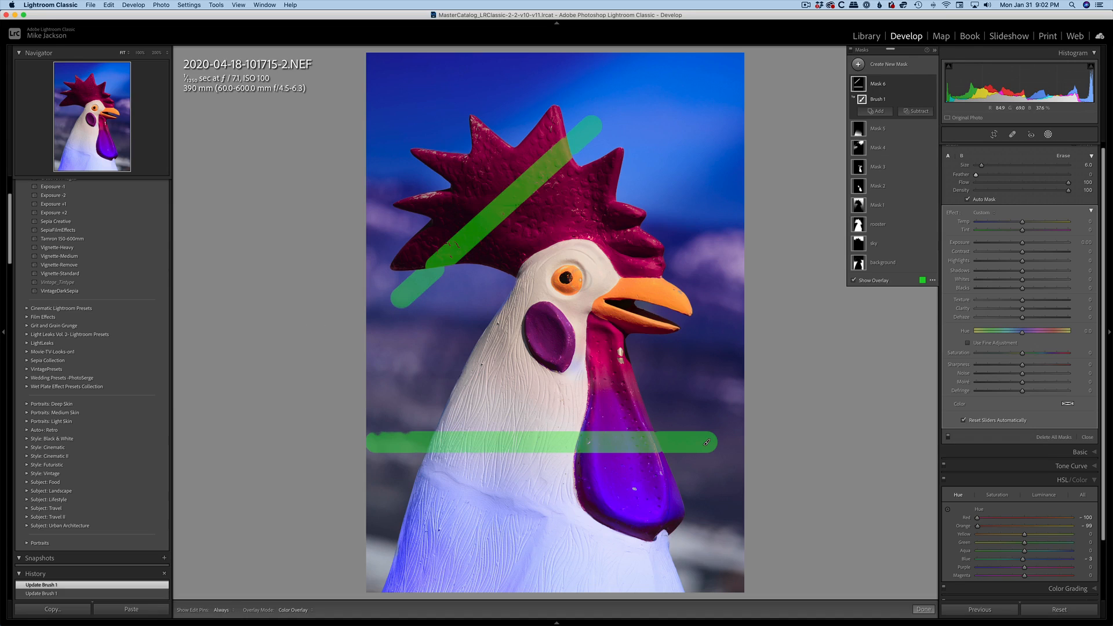
{"action": "left_click", "coordinate": [652, 154]}
{"action": "left_click", "coordinate": [466, 286], "text": "shift"}
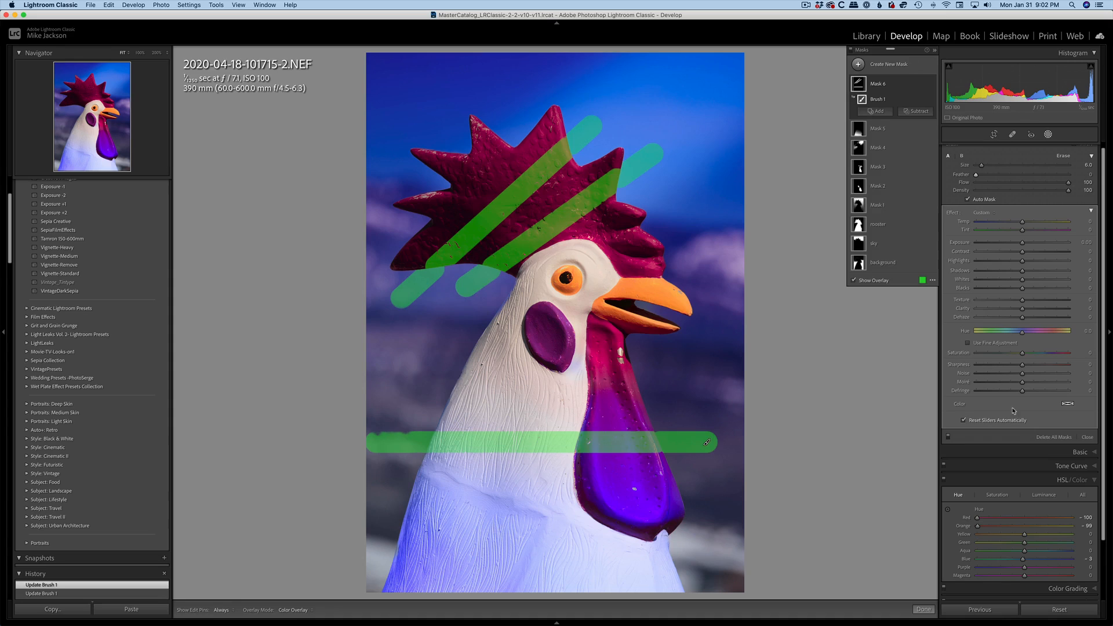
Step: Tint the brush mask purple with hue 275 and saturation 96, and intersect it with the selected subject
{"action": "left_click", "coordinate": [1068, 404]}
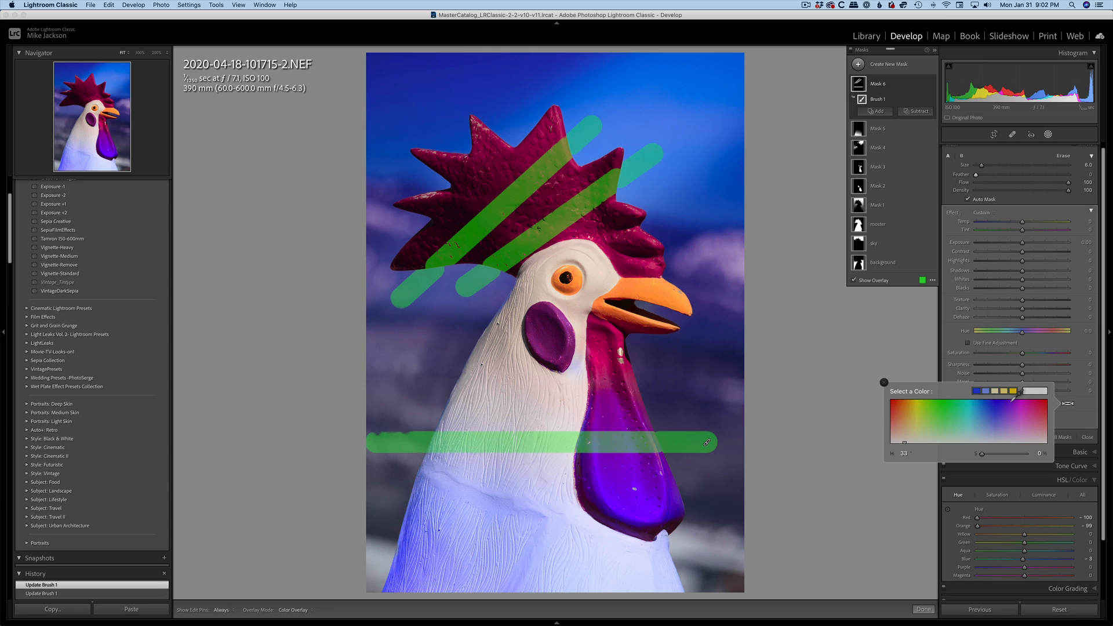
{"action": "left_click", "coordinate": [1010, 400]}
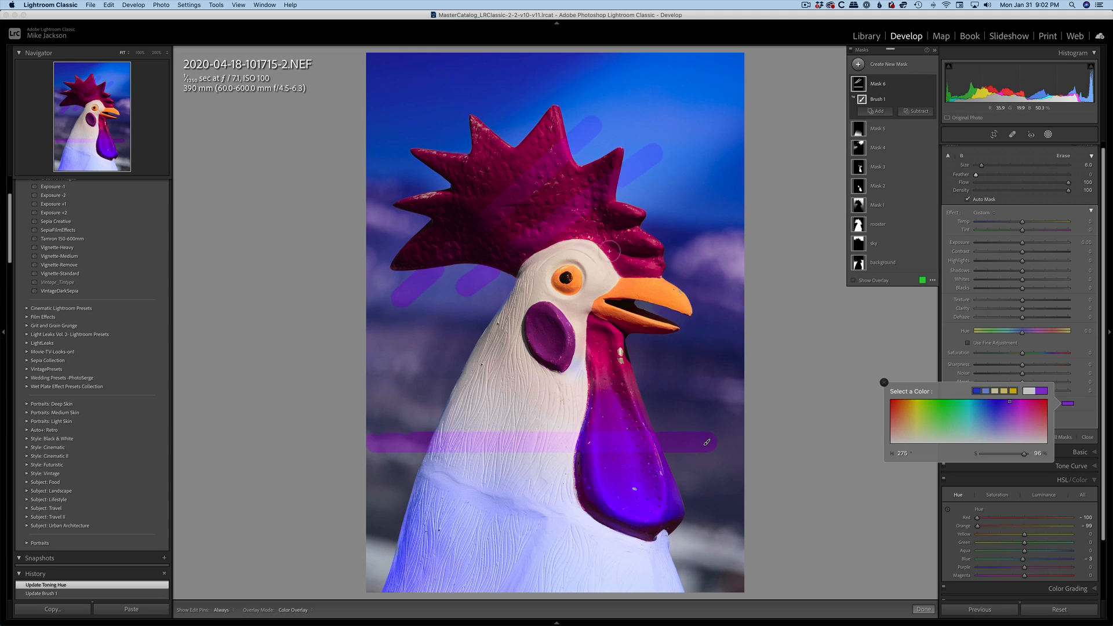
{"action": "right_click", "coordinate": [883, 85]}
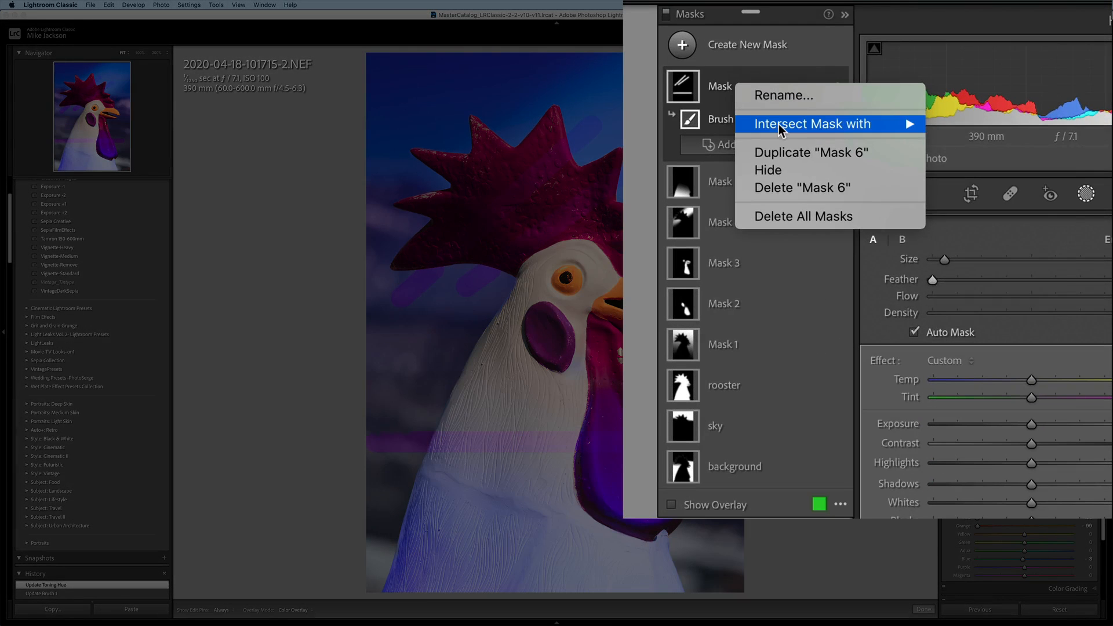
{"action": "mouse_move", "coordinate": [903, 101]}
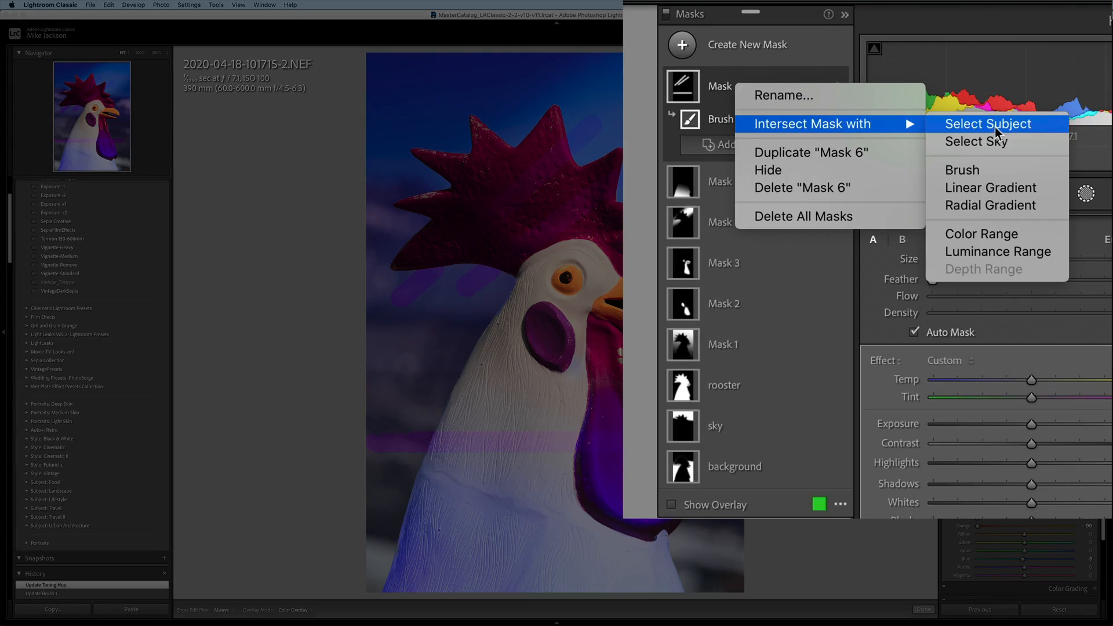
{"action": "left_click", "coordinate": [1006, 106]}
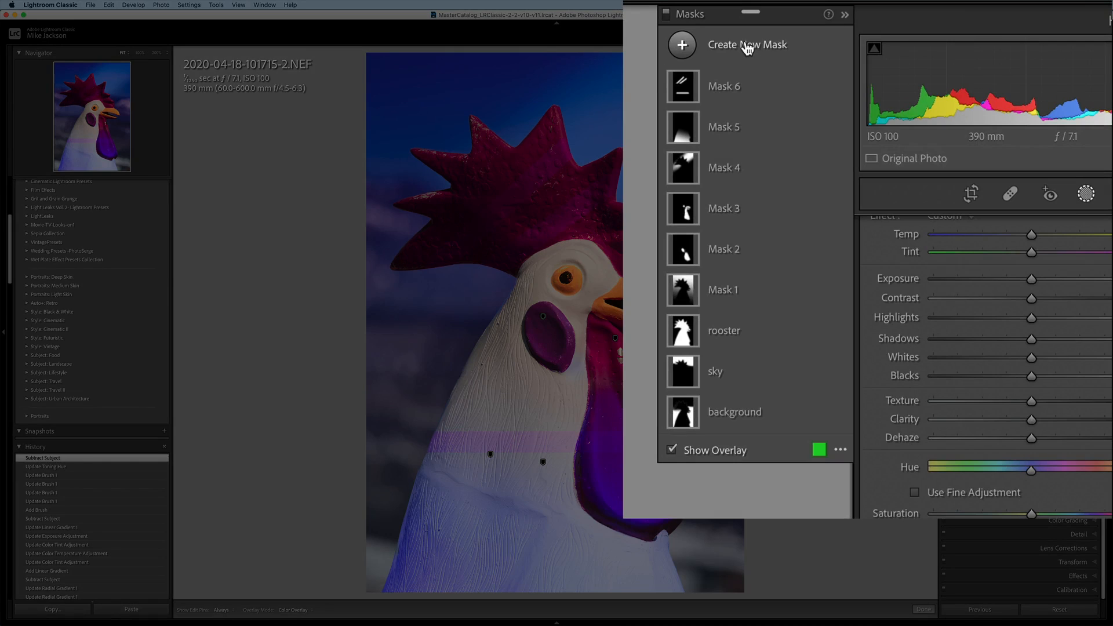
Step: Create a new subject mask and intersect it with a brush
{"action": "left_click", "coordinate": [748, 47]}
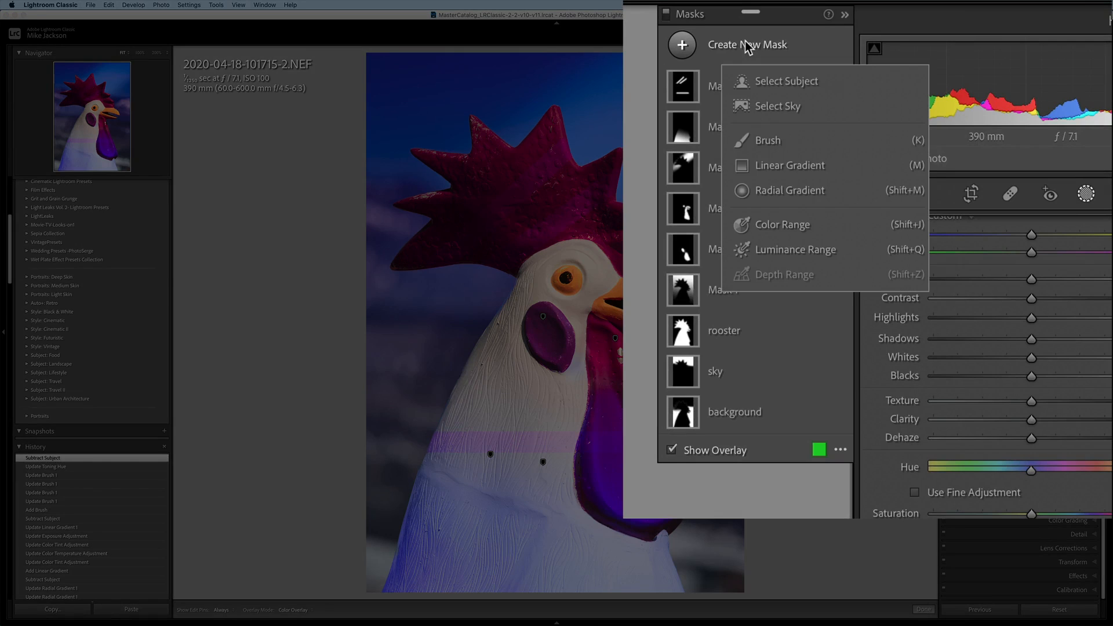
{"action": "left_click", "coordinate": [784, 83]}
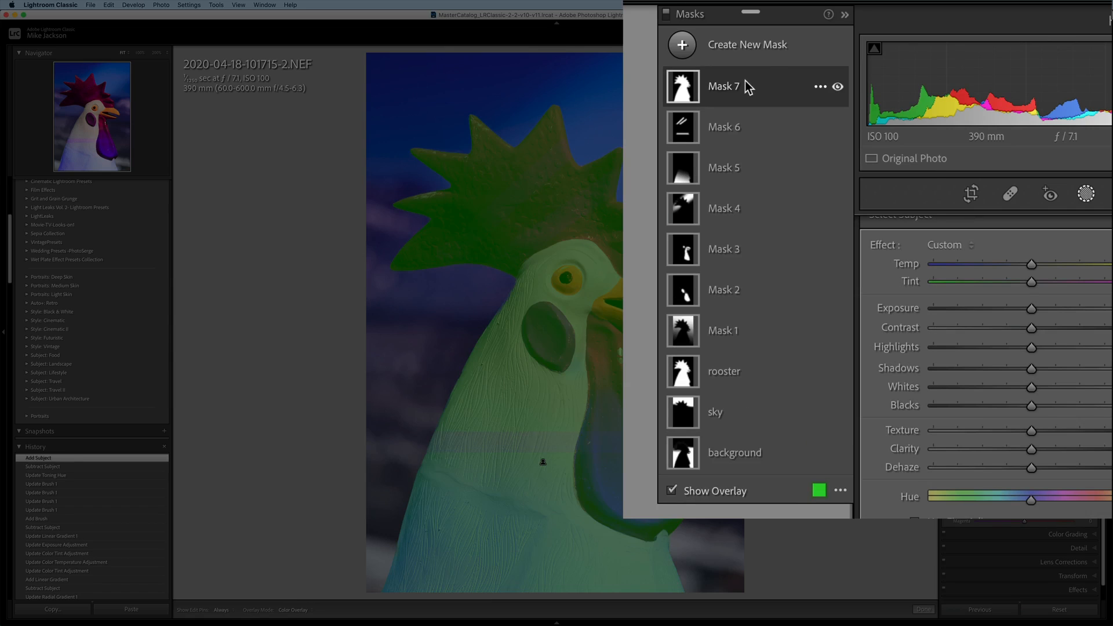
{"action": "right_click", "coordinate": [745, 81]}
{"action": "mouse_move", "coordinate": [790, 116]}
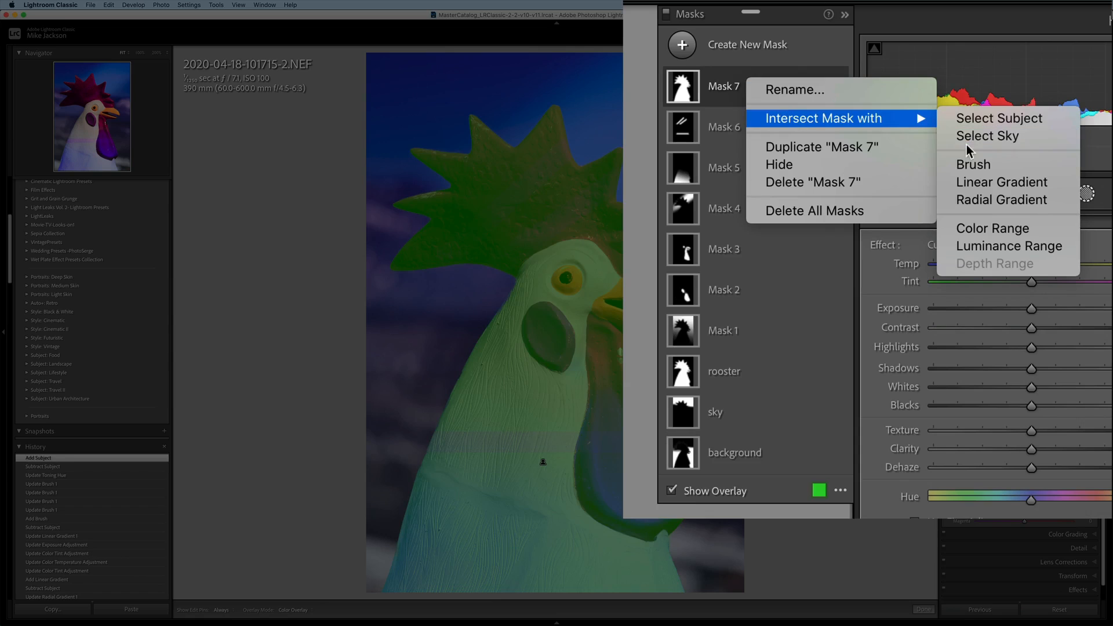
{"action": "left_click", "coordinate": [983, 163]}
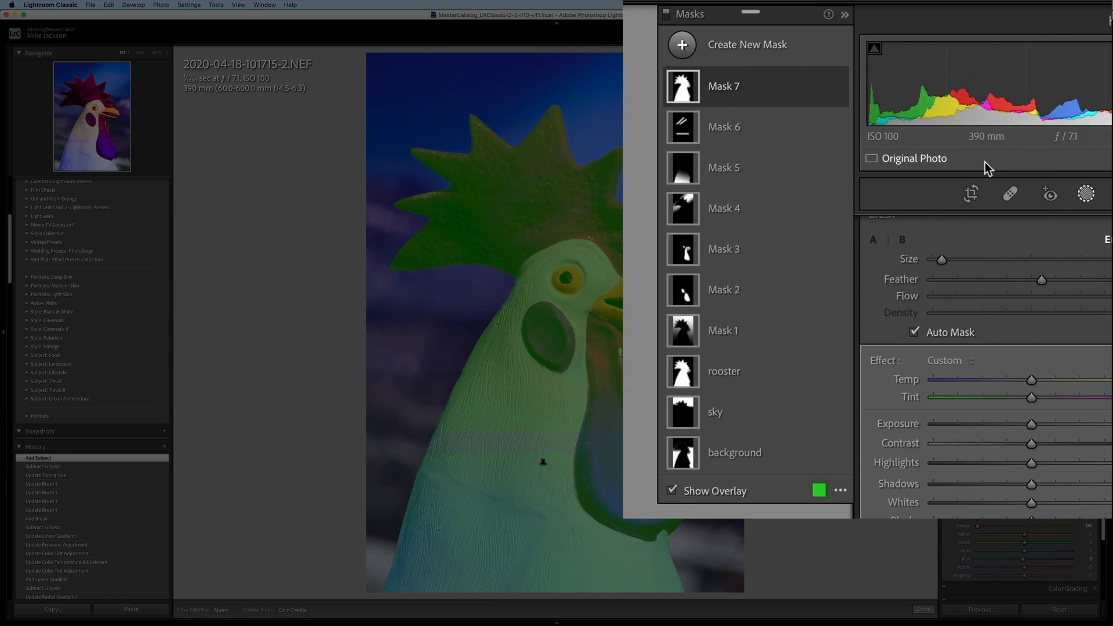
{"action": "left_click", "coordinate": [721, 91]}
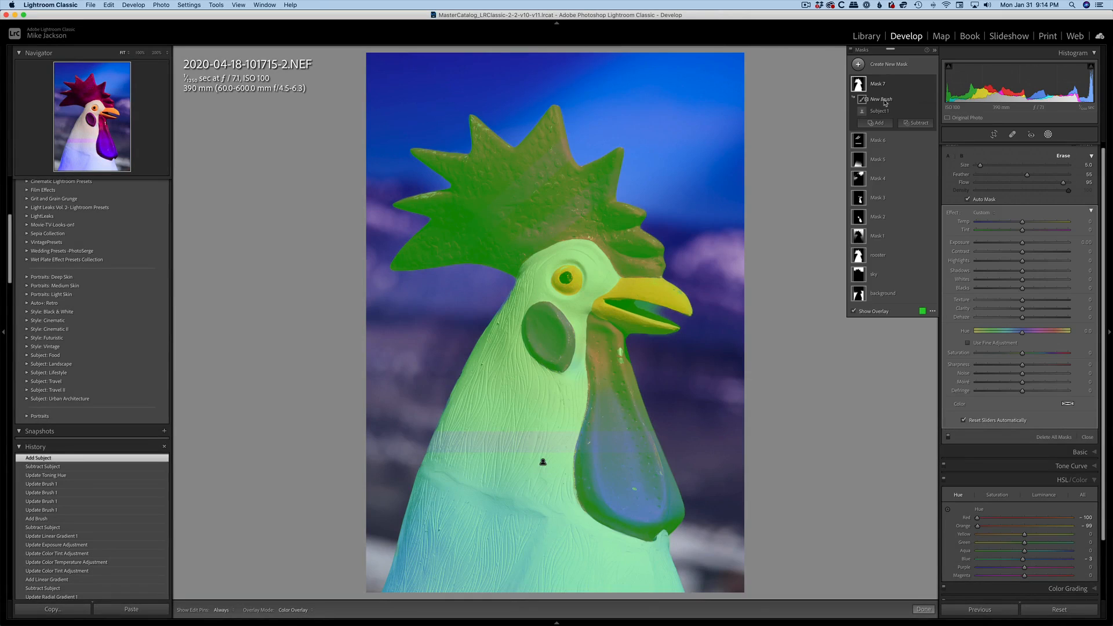
Step: Set the new mask's exposure to 1.20 and paint the front edge of the comb with a size 3.0 brush
{"action": "left_click_drag", "start_coordinate": [1022, 243], "coordinate": [1037, 246]}
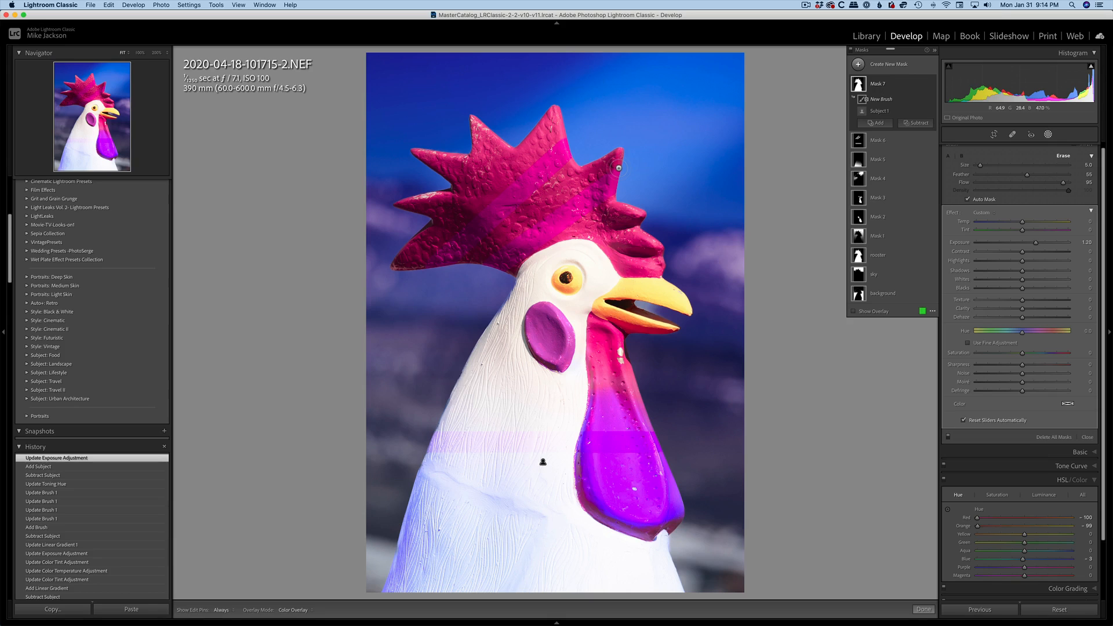
{"action": "key", "text": "bracketleft"}
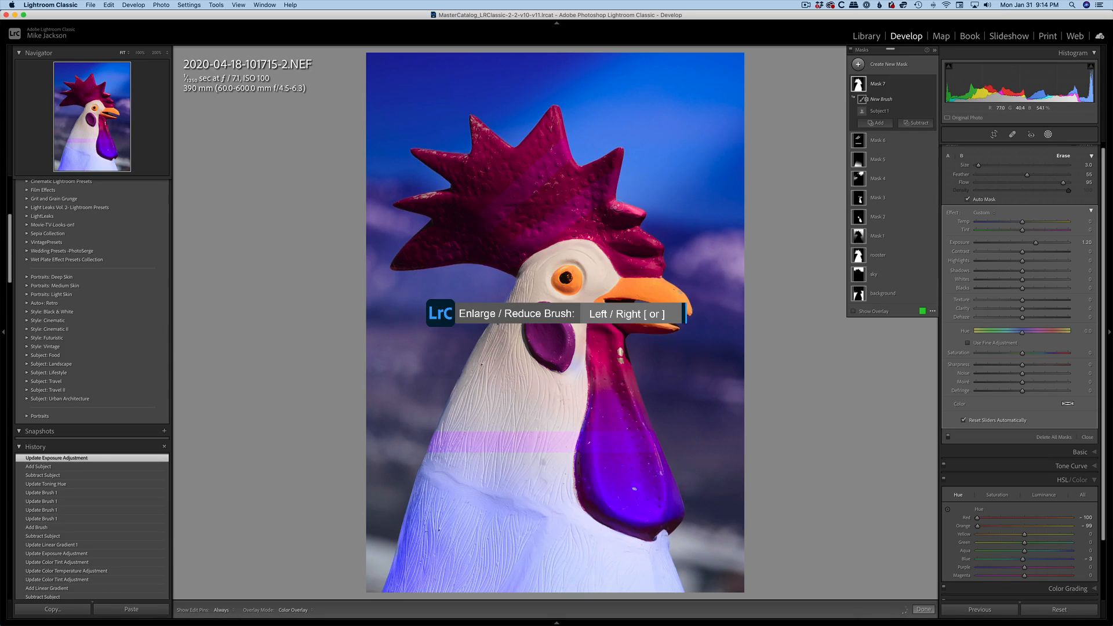
{"action": "mouse_move", "coordinate": [617, 207]}
{"action": "left_mouse_down"}
{"action": "mouse_move", "coordinate": [664, 245]}
{"action": "mouse_move", "coordinate": [661, 261]}
{"action": "left_mouse_up"}
{"action": "key", "text": "h"}
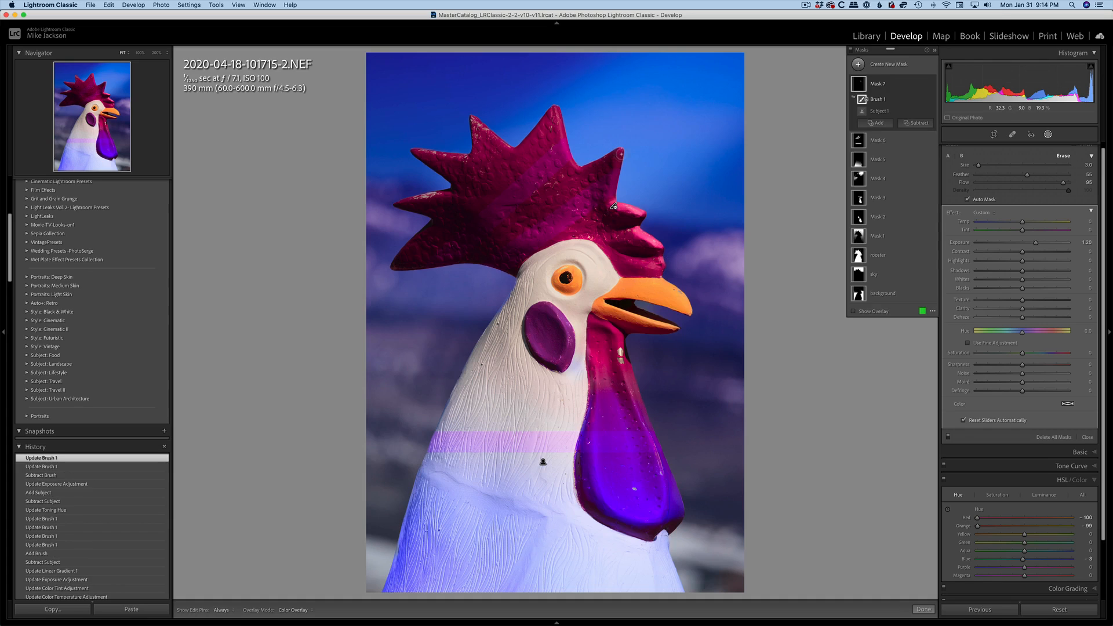
Step: Brush highlights along the edges of the comb's spikes, working from the front spike to the rearmost ones
{"action": "mouse_move", "coordinate": [619, 152]}
{"action": "left_mouse_down"}
{"action": "mouse_move", "coordinate": [614, 184]}
{"action": "mouse_move", "coordinate": [619, 160]}
{"action": "mouse_move", "coordinate": [617, 175]}
{"action": "mouse_move", "coordinate": [691, 154]}
{"action": "mouse_move", "coordinate": [657, 157]}
{"action": "mouse_move", "coordinate": [731, 165]}
{"action": "left_mouse_up"}
{"action": "left_click_drag", "start_coordinate": [612, 188], "coordinate": [612, 198]}
{"action": "left_click_drag", "start_coordinate": [555, 110], "coordinate": [567, 148]}
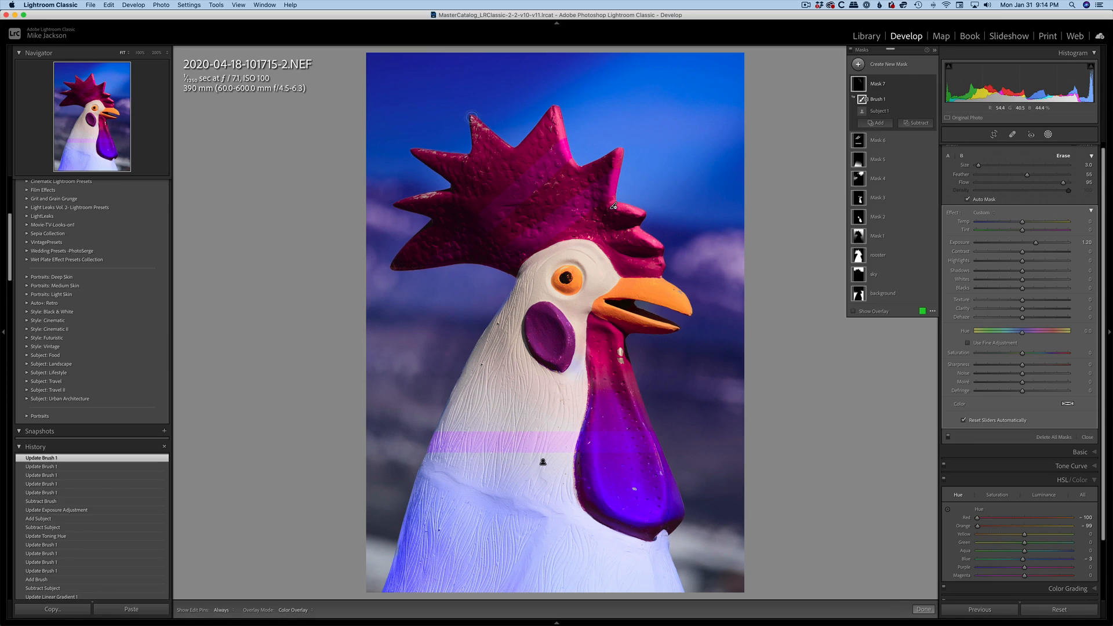
{"action": "mouse_move", "coordinate": [471, 118]}
{"action": "left_mouse_down"}
{"action": "mouse_move", "coordinate": [513, 147]}
{"action": "mouse_move", "coordinate": [476, 125]}
{"action": "left_mouse_up"}
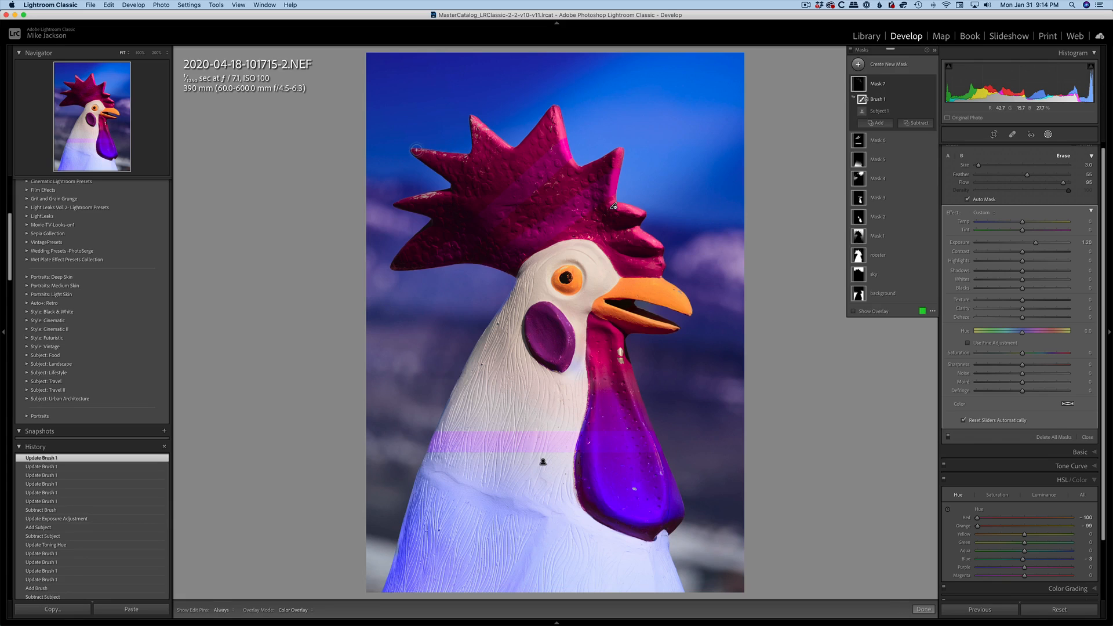
{"action": "left_click_drag", "start_coordinate": [416, 150], "coordinate": [472, 154]}
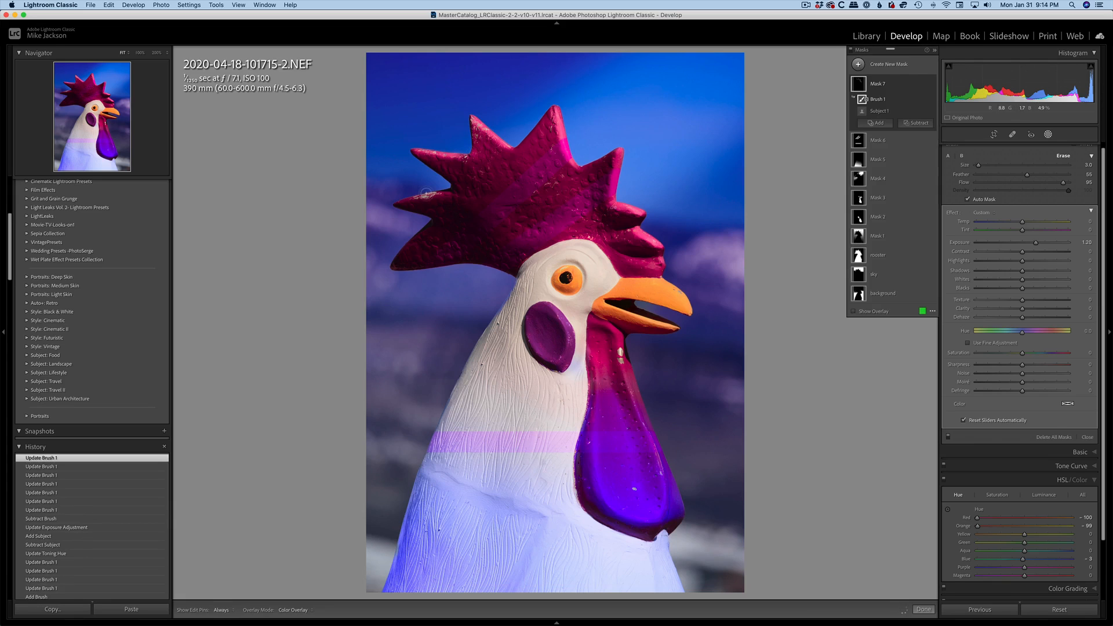
{"action": "mouse_move", "coordinate": [400, 201]}
{"action": "left_mouse_down"}
{"action": "mouse_move", "coordinate": [445, 193]}
{"action": "mouse_move", "coordinate": [415, 270]}
{"action": "mouse_move", "coordinate": [390, 267]}
{"action": "mouse_move", "coordinate": [432, 223]}
{"action": "left_mouse_up"}
Step: Enlarge the brush to size 12.0, lower its flow to 50, and paint soft highlights over the body of the comb
{"action": "key", "text": "bracketright"}
{"action": "key", "text": "bracketright"}
{"action": "key", "text": "bracketright"}
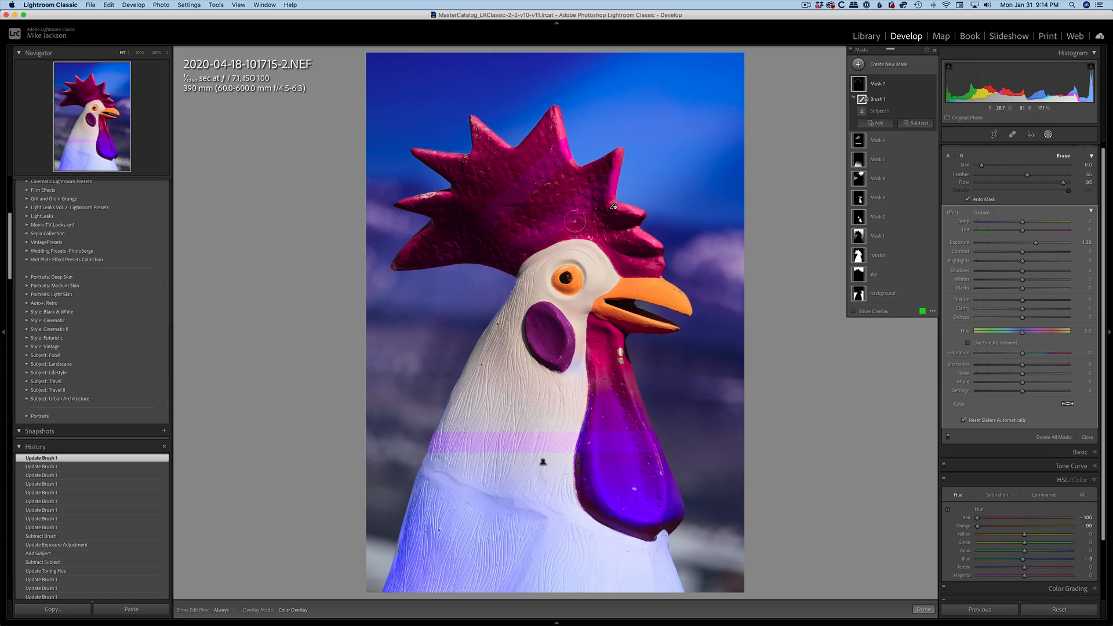
{"action": "key", "text": "bracketright"}
{"action": "key", "text": "bracketright"}
{"action": "key", "text": "bracketright"}
{"action": "key", "text": "bracketright"}
{"action": "key", "text": "bracketright"}
{"action": "key", "text": "bracketright"}
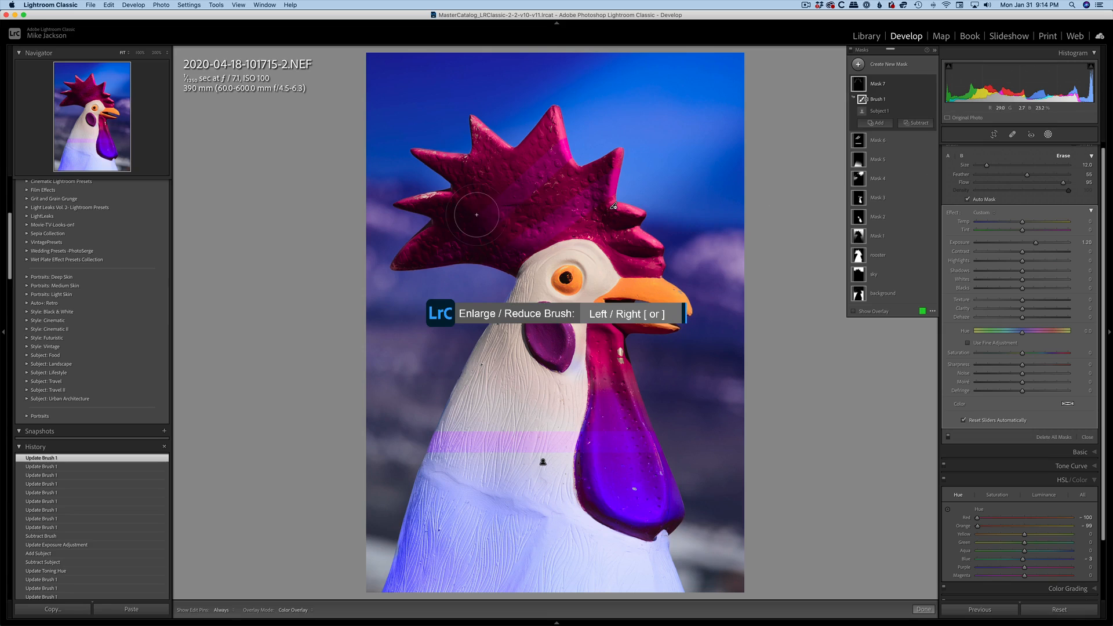
{"action": "left_click_drag", "start_coordinate": [1063, 182], "coordinate": [1023, 188]}
{"action": "key", "text": "h"}
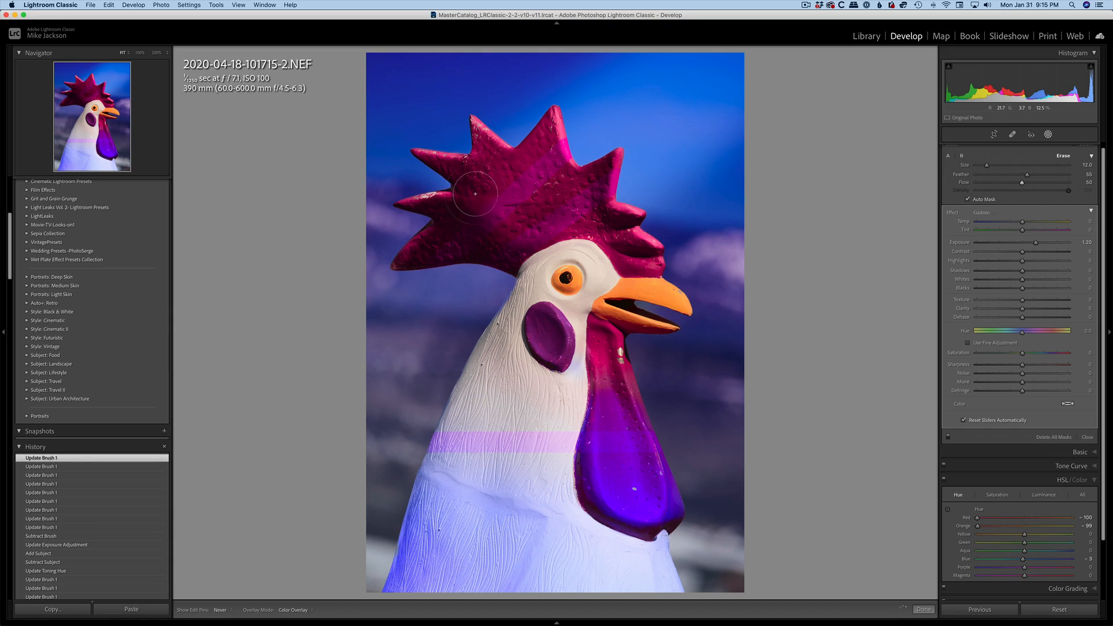
{"action": "key", "text": "h"}
{"action": "key", "text": "h"}
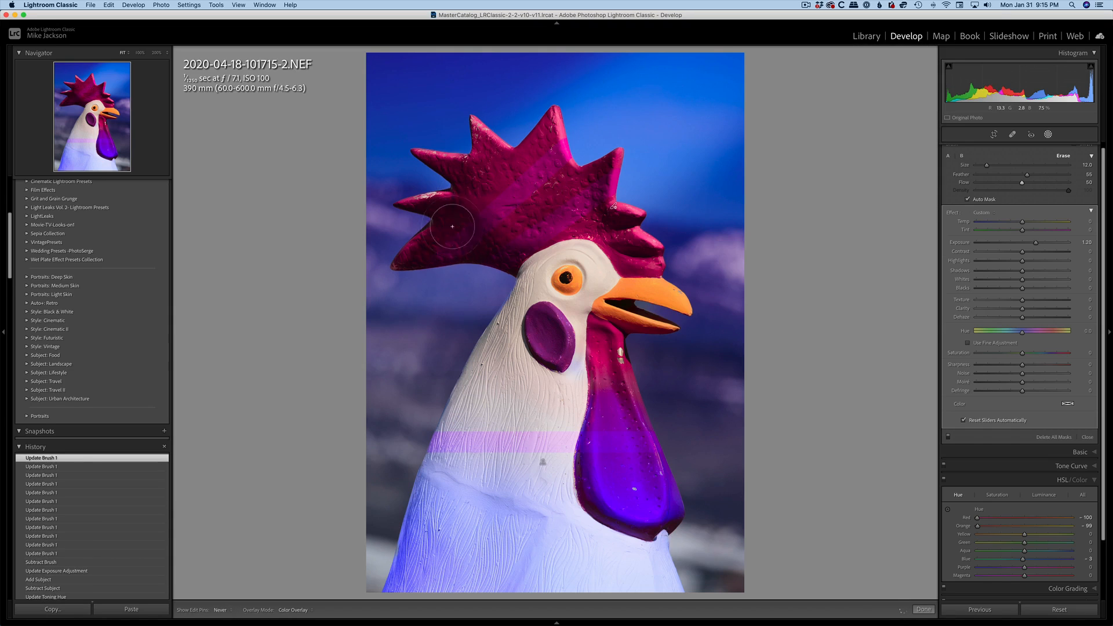
{"action": "key", "text": "h"}
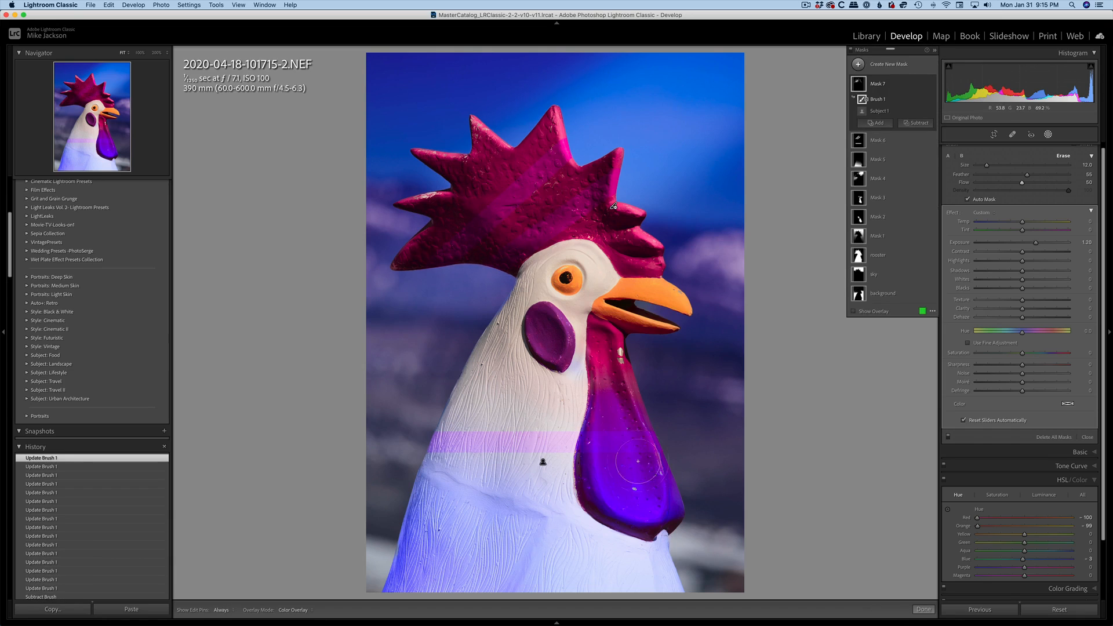
Step: Paint soft highlights over the purple wattle with the same brush
{"action": "key", "text": "h"}
{"action": "key", "text": "h"}
{"action": "key", "text": "h"}
{"action": "key", "text": "h"}
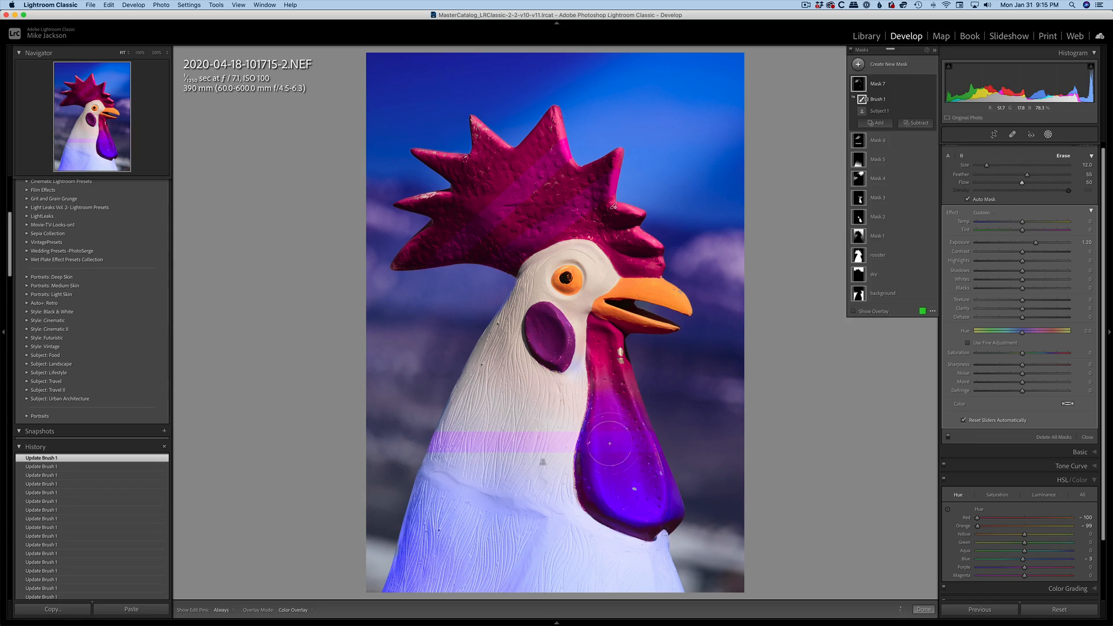
{"action": "key", "text": "h"}
{"action": "key", "text": "h"}
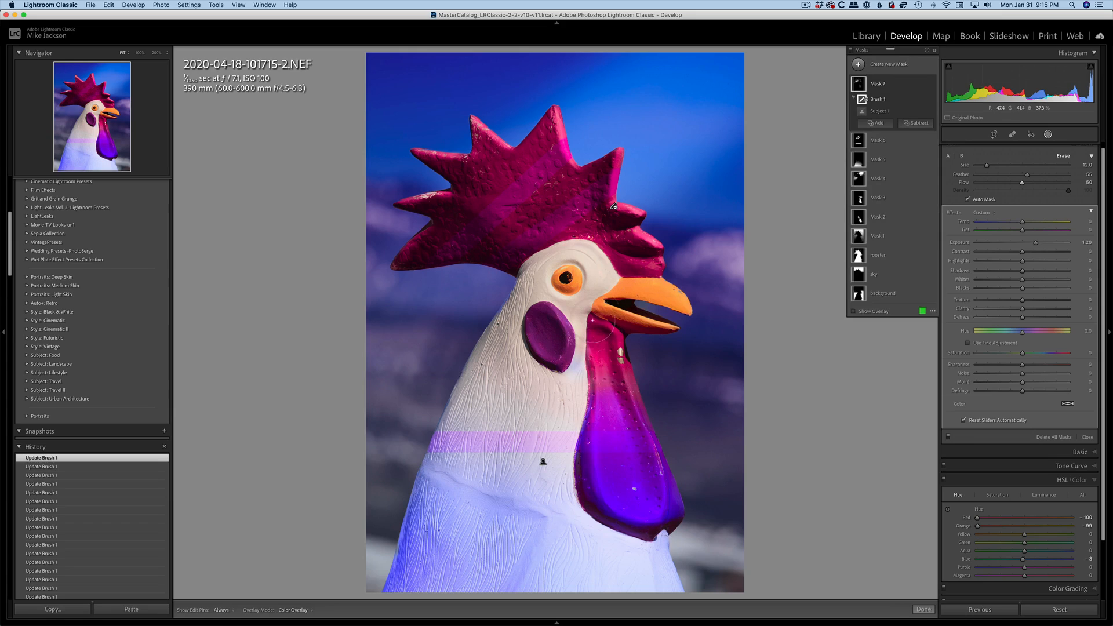
Step: Reduce the brush size to 4.0 and paint a highlight near the tip of the beak
{"action": "scroll", "coordinate": [716, 302], "scroll_direction": "down", "scroll_amount": 6}
{"action": "key", "text": "h"}
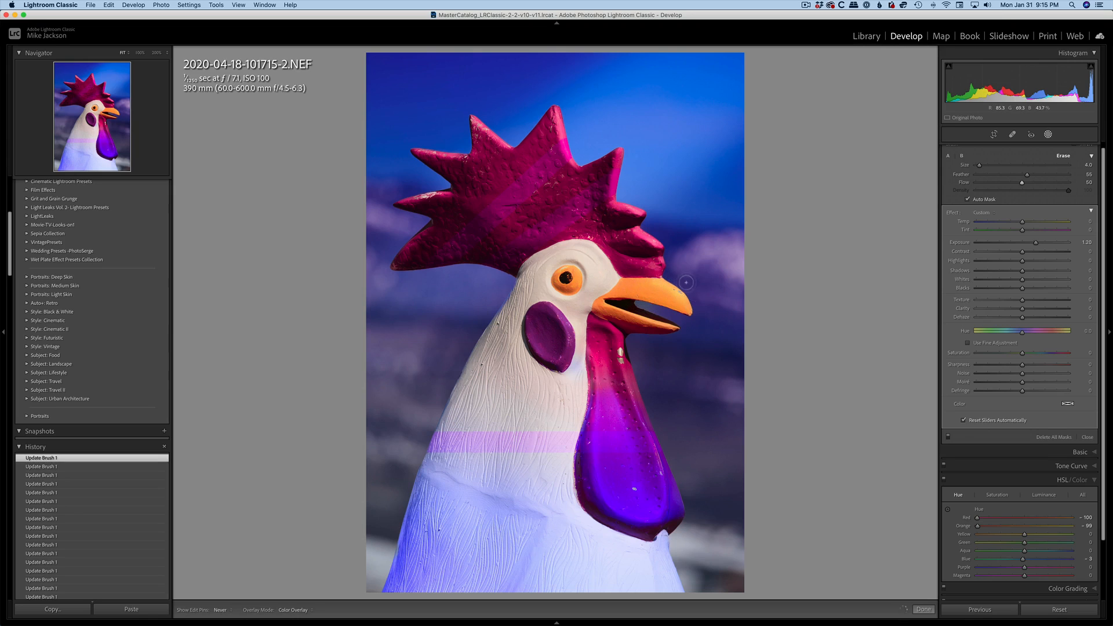
{"action": "key", "text": "h"}
{"action": "key", "text": "h"}
{"action": "key", "text": "h"}
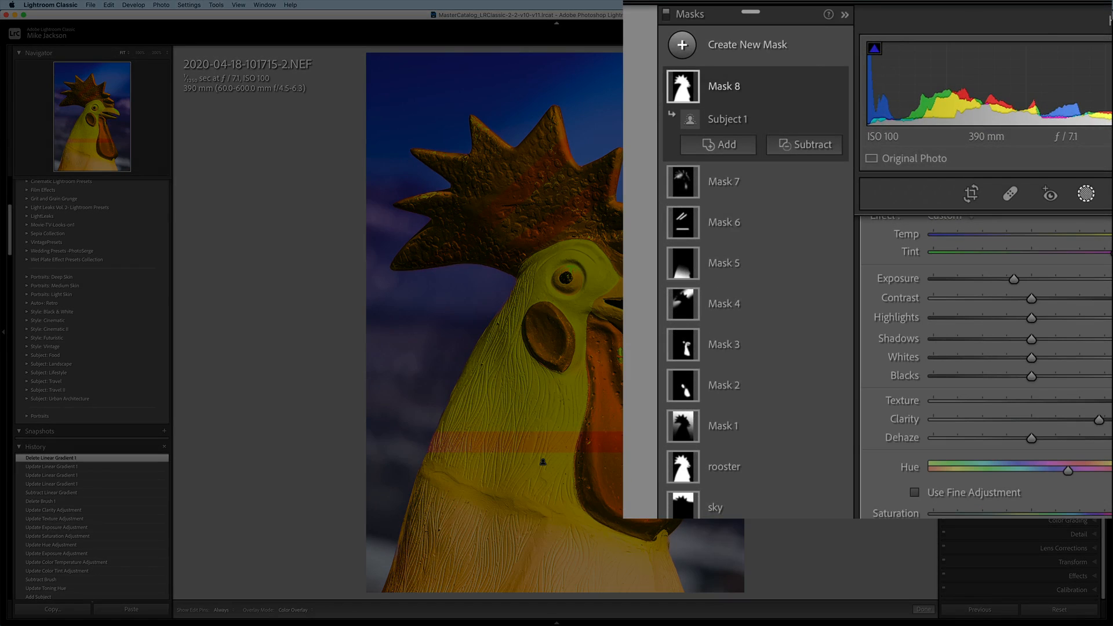
Step: Try intersecting Mask 8 with a brush painted as a straight band across the rooster's base, and delete that brush
{"action": "right_click", "coordinate": [730, 87]}
{"action": "mouse_move", "coordinate": [789, 120]}
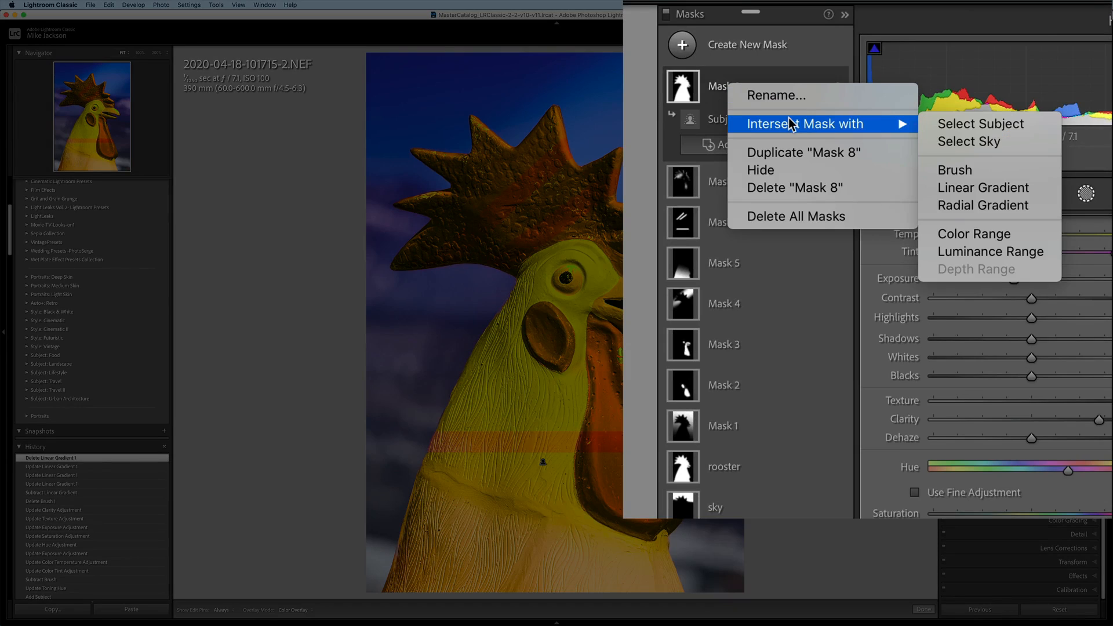
{"action": "left_click", "coordinate": [963, 169]}
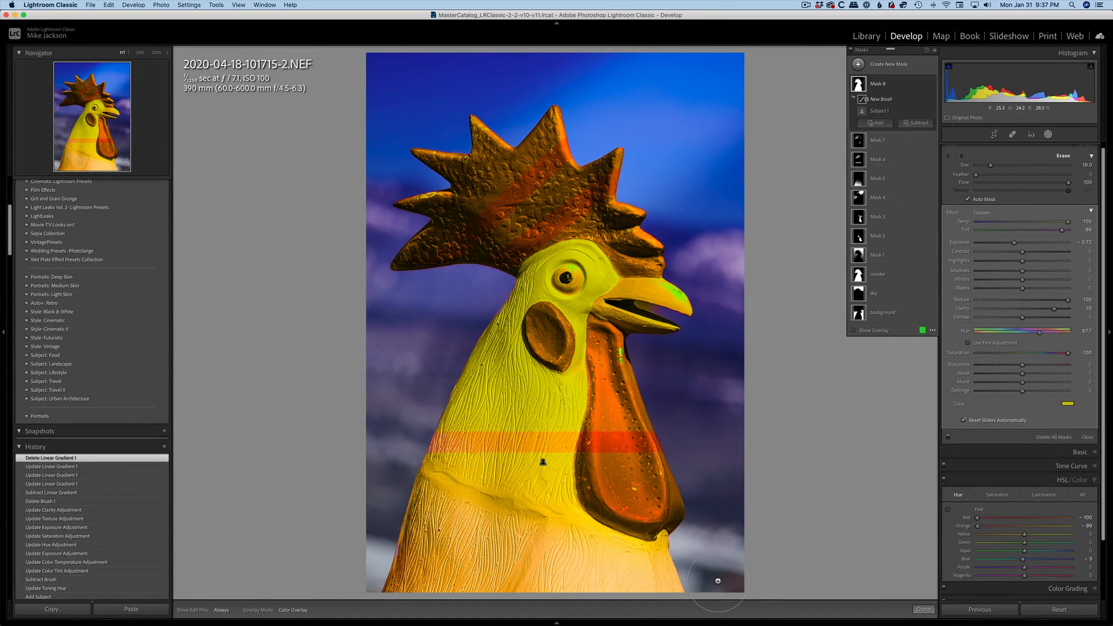
{"action": "left_click_drag", "start_coordinate": [716, 576], "coordinate": [339, 555]}
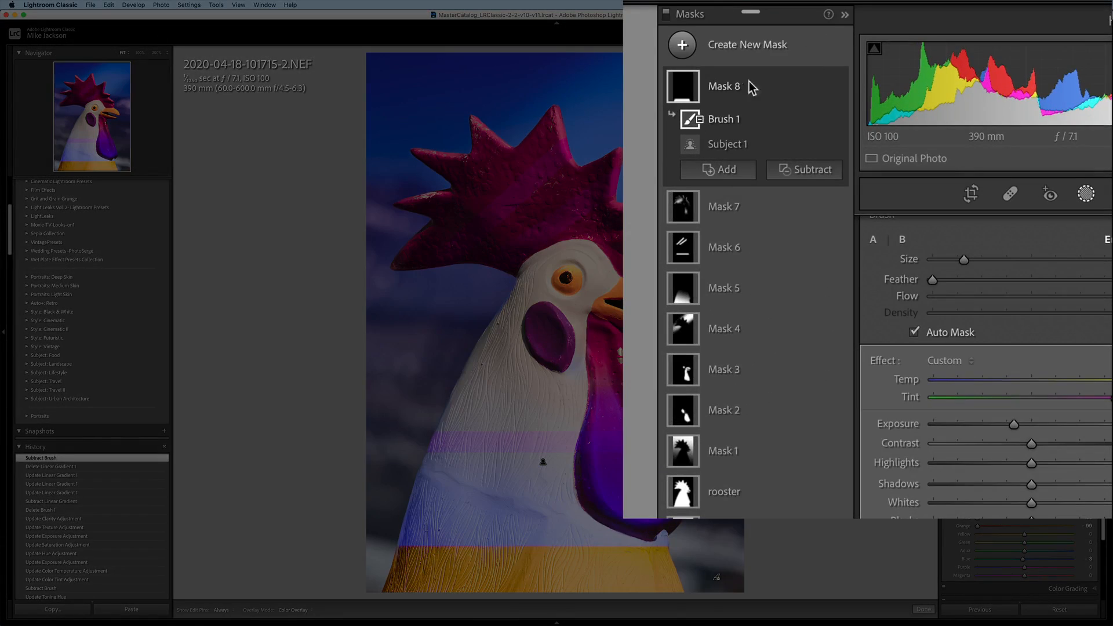
{"action": "right_click", "coordinate": [723, 123]}
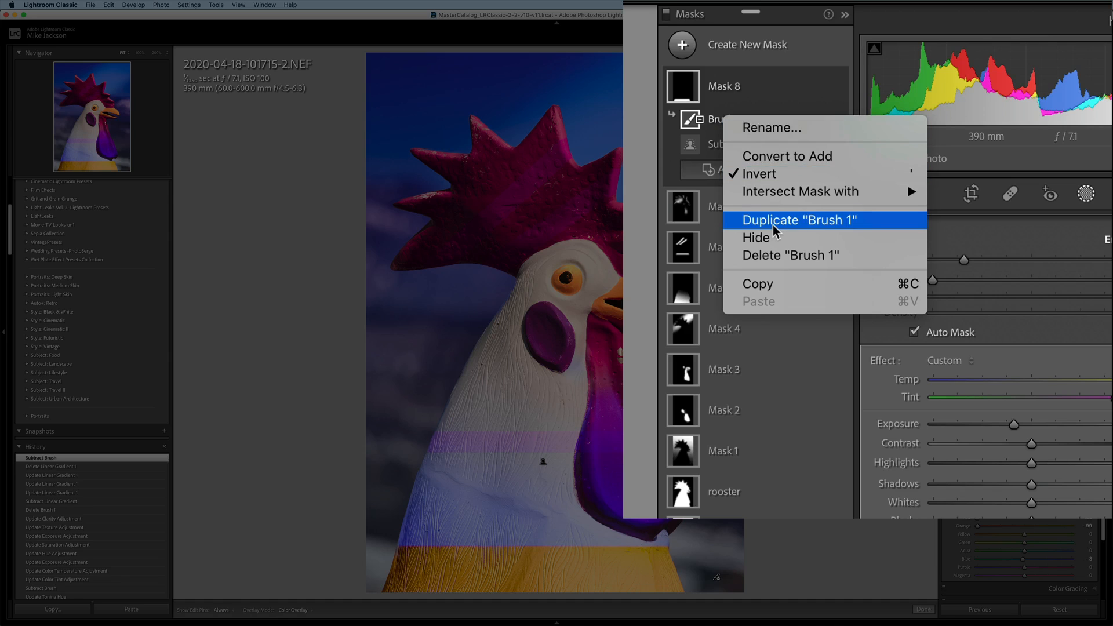
{"action": "left_click", "coordinate": [771, 255]}
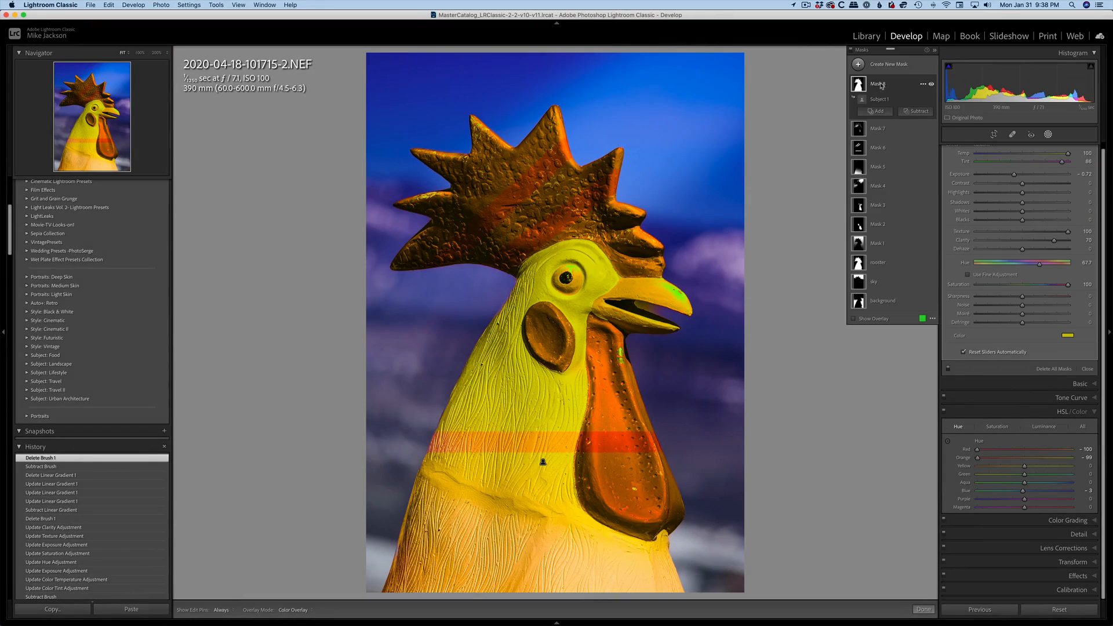
Step: Intersect Mask 8 with a linear gradient drawn straight up from the photo's lower edge into the rooster's body
{"action": "right_click", "coordinate": [880, 85]}
{"action": "mouse_move", "coordinate": [904, 101]}
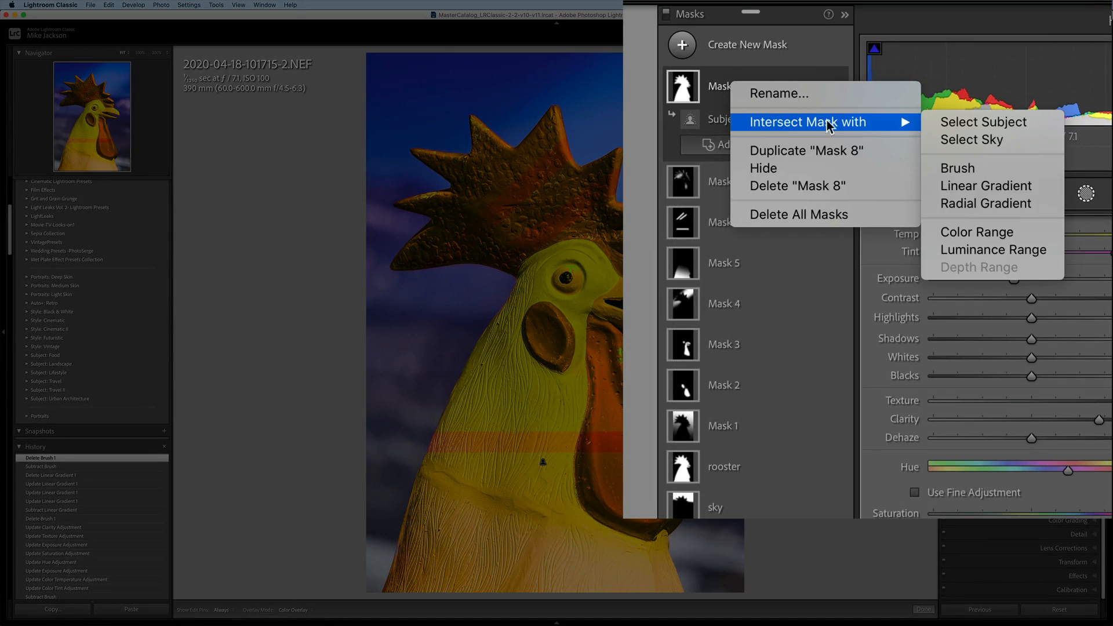
{"action": "left_click", "coordinate": [991, 186]}
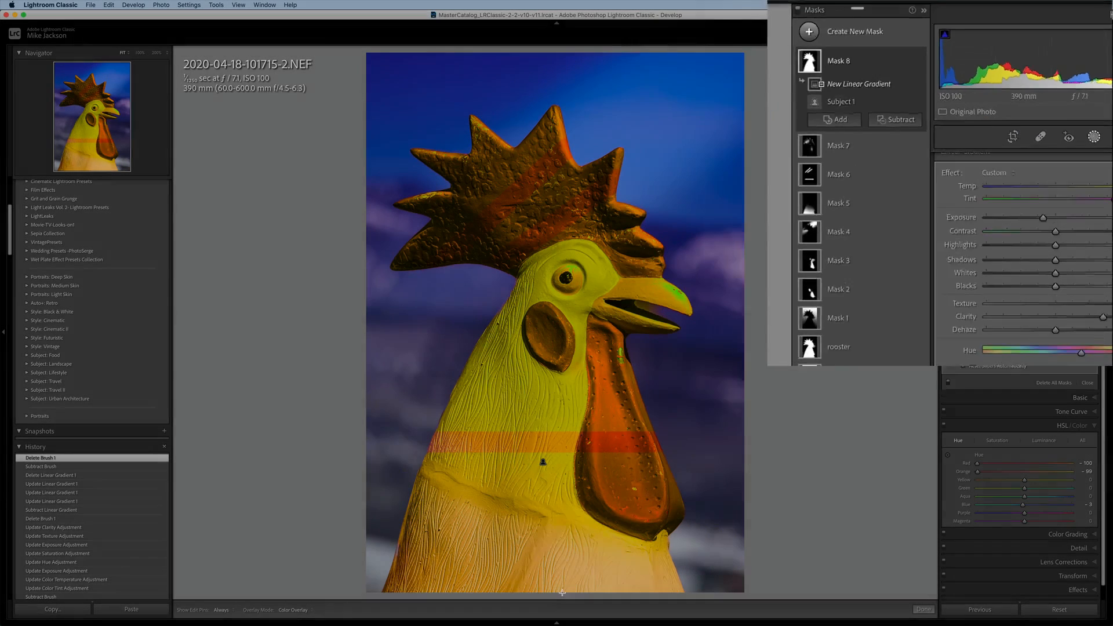
{"action": "left_click_drag", "start_coordinate": [562, 592], "coordinate": [563, 510]}
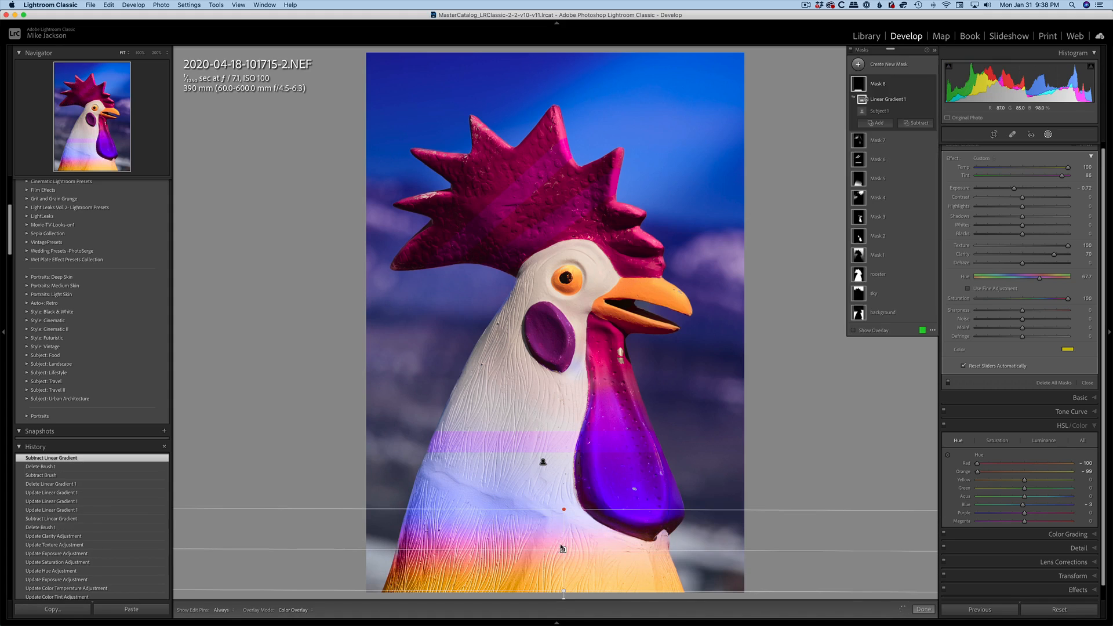
Step: Move the linear gradient slightly higher on the rooster's body and narrow its transition, undoing a trial rotation
{"action": "left_click_drag", "start_coordinate": [563, 549], "coordinate": [562, 549]}
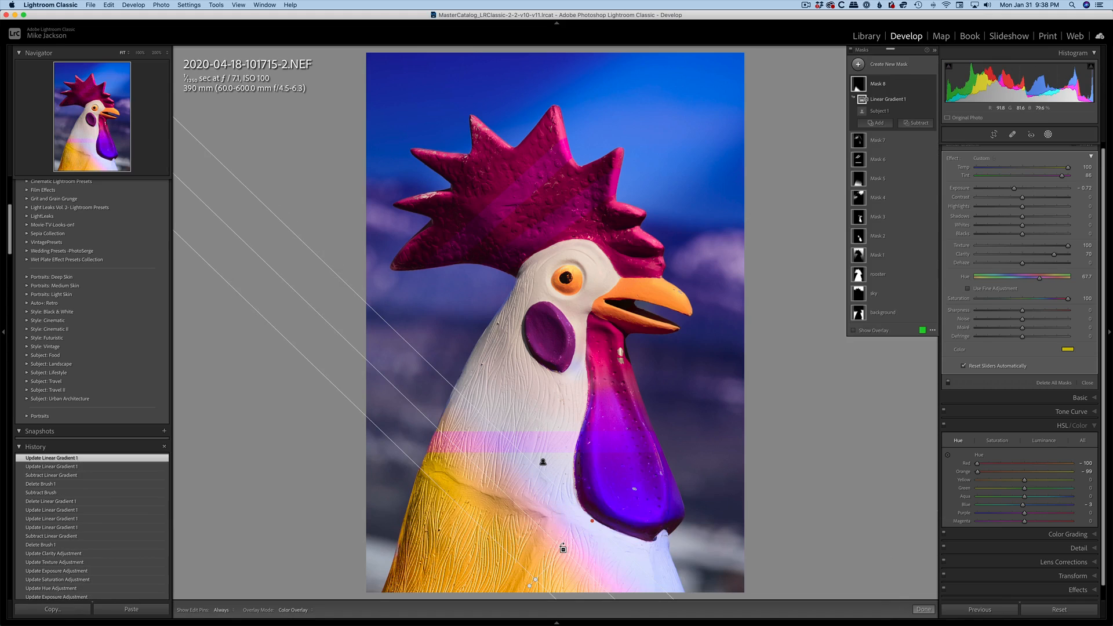
{"action": "key", "text": "super+z"}
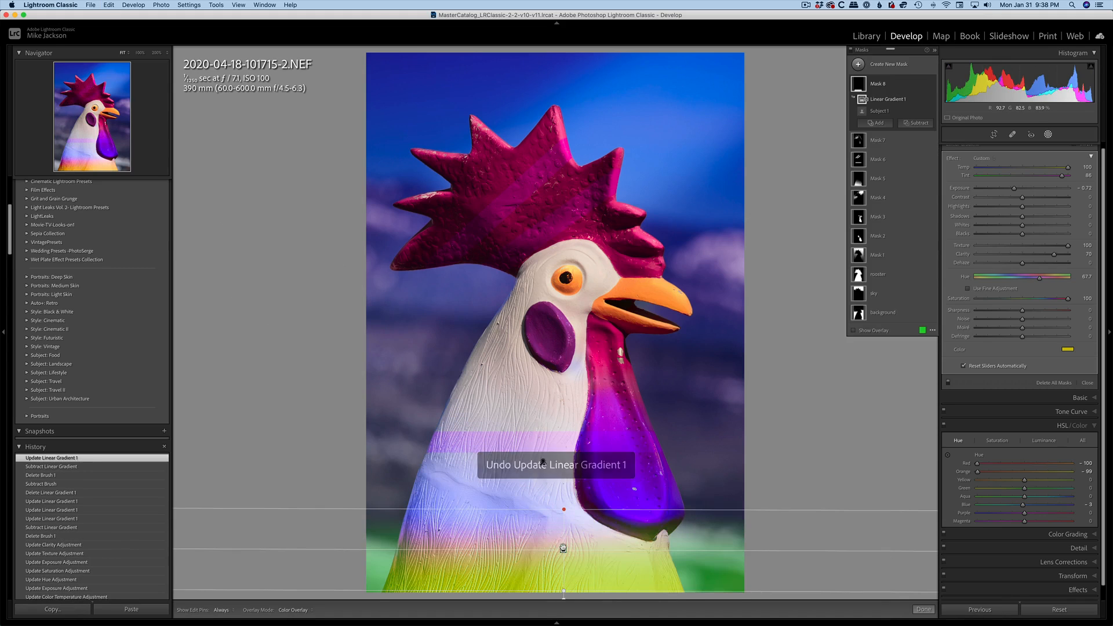
{"action": "left_click_drag", "start_coordinate": [563, 548], "coordinate": [560, 531]}
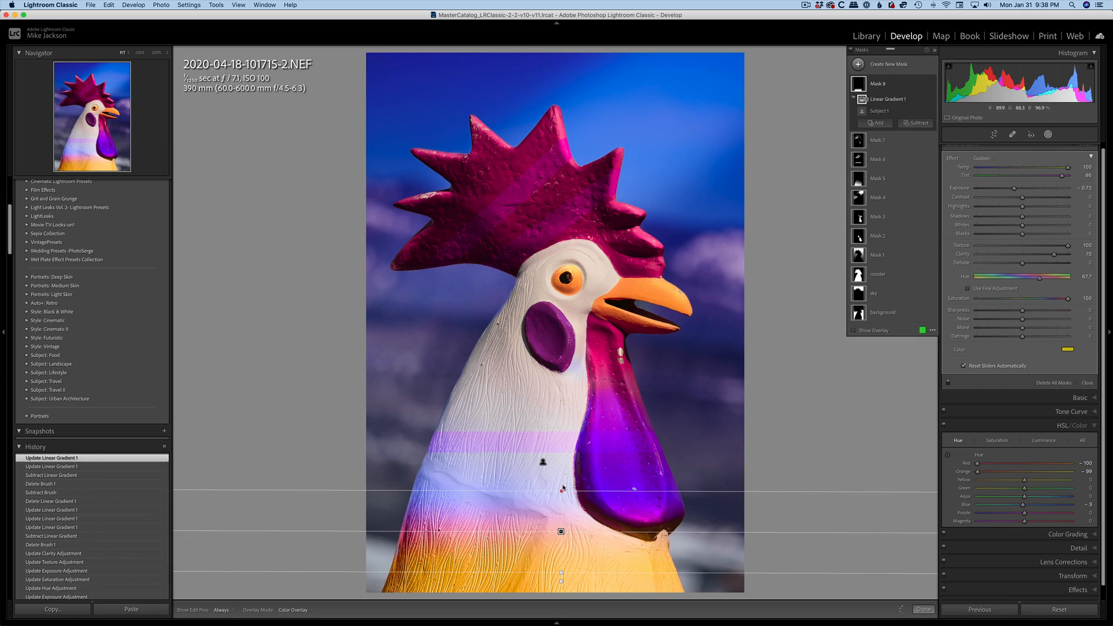
{"action": "left_click_drag", "start_coordinate": [561, 491], "coordinate": [561, 554]}
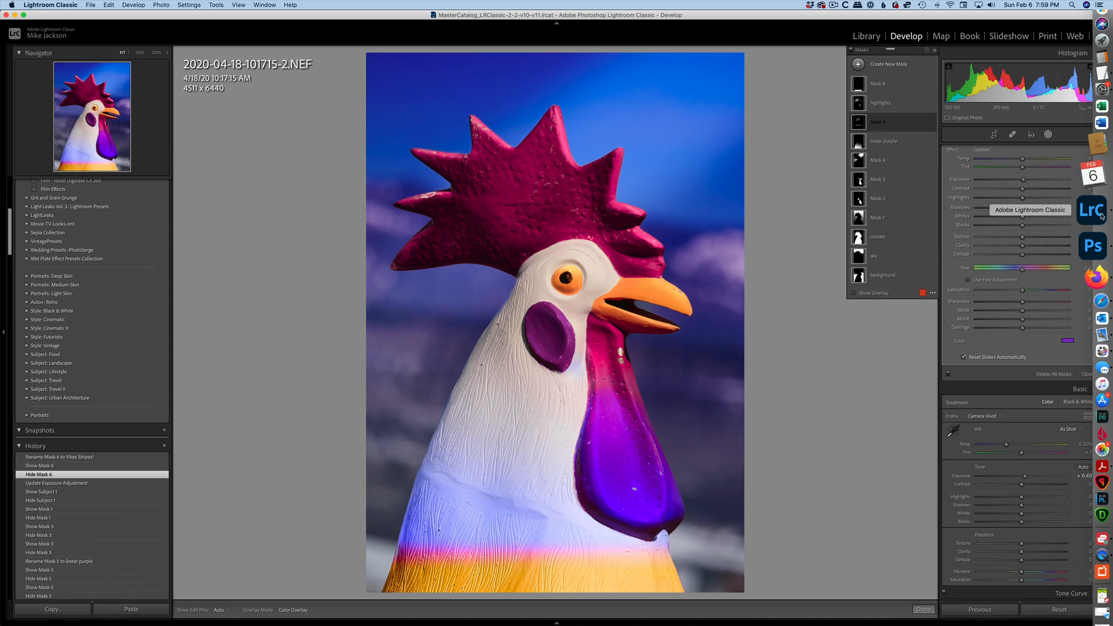
Step: Show the hidden Mask 6 and rename it "Yikes Stripes!"
{"action": "left_click", "coordinate": [931, 123]}
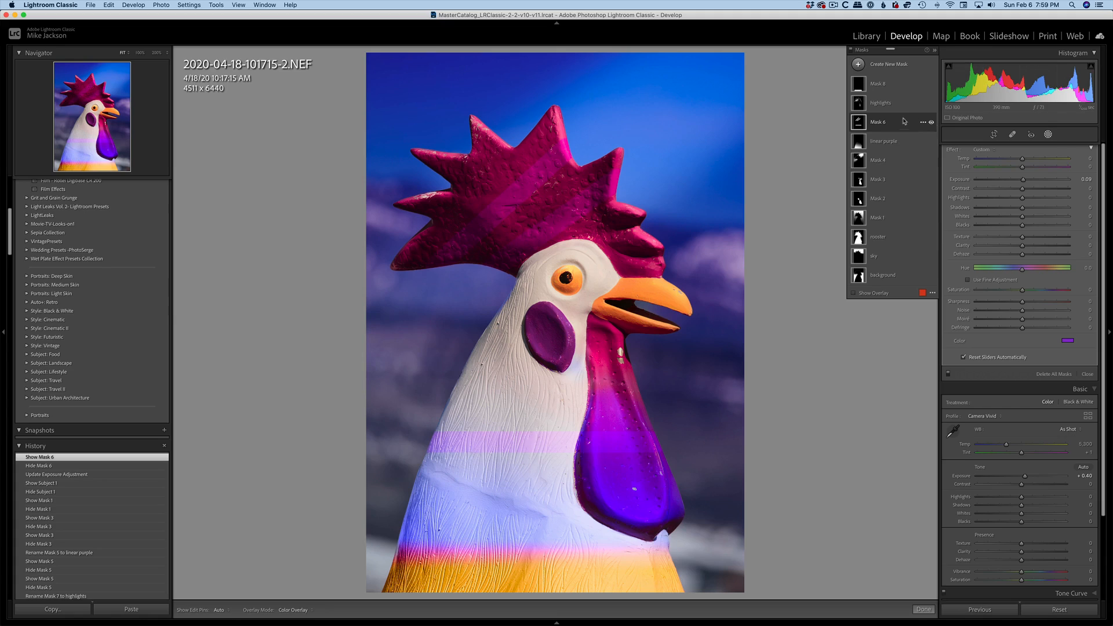
{"action": "double_click", "coordinate": [878, 122]}
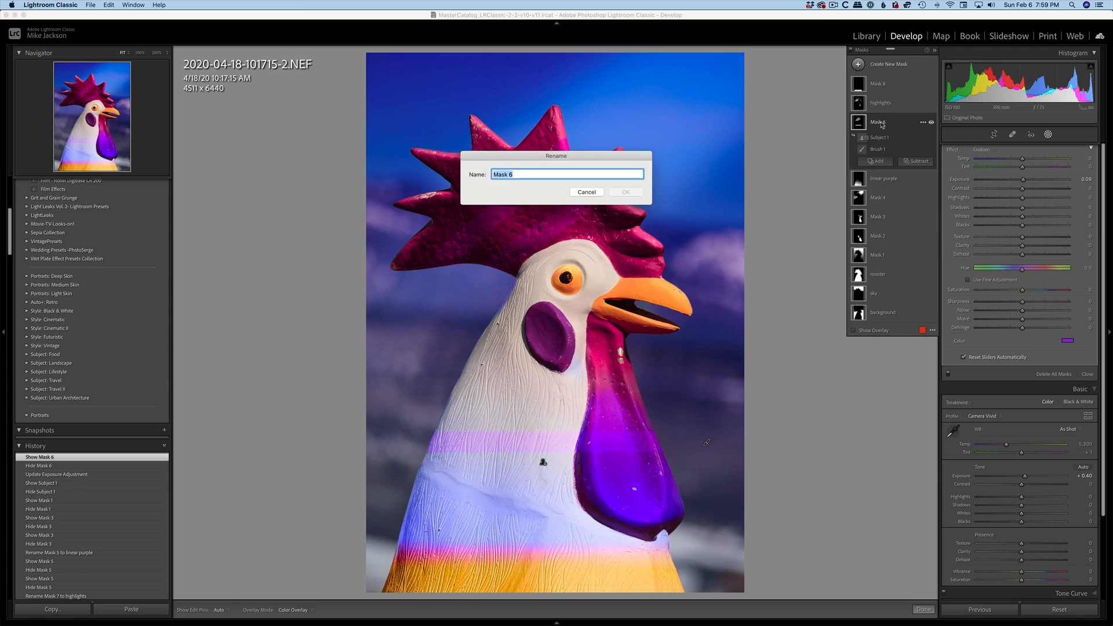
{"action": "type", "text": "Yikes Stripes!"}
{"action": "left_click", "coordinate": [641, 191]}
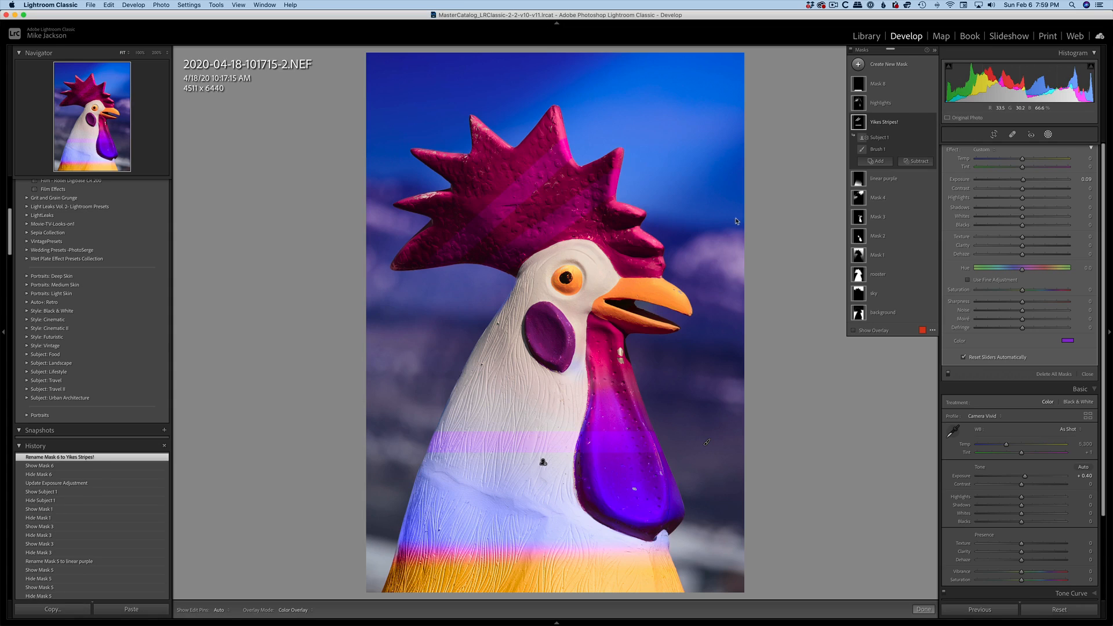
Step: Select Brush 1 in the Yikes Stripes! mask, set its size to 5.0, and paint a stripe across the beak
{"action": "left_click", "coordinate": [878, 149]}
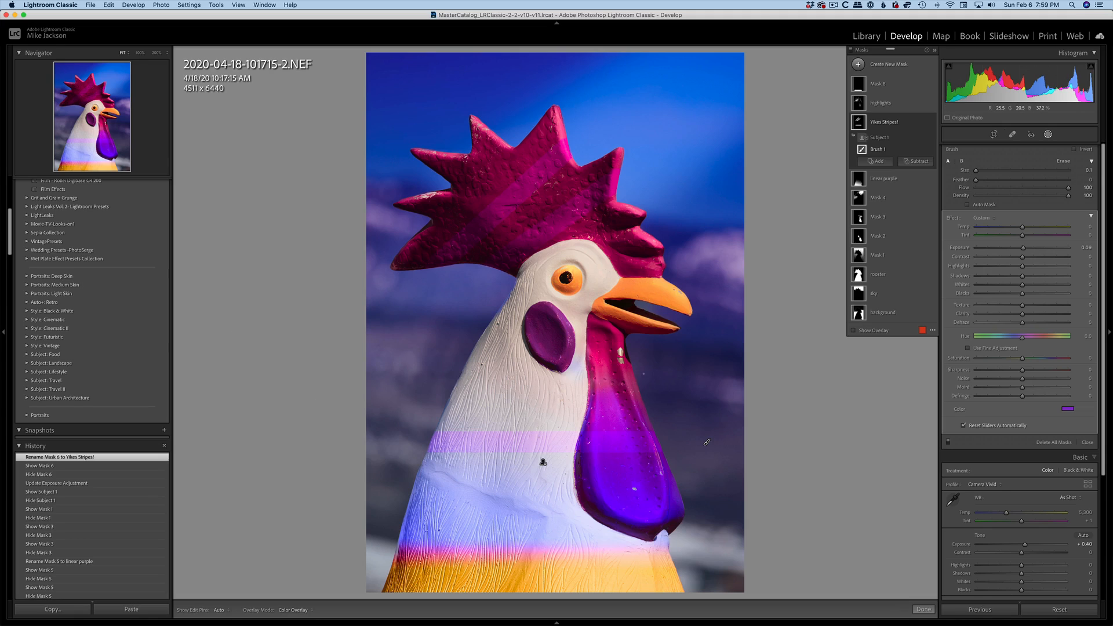
{"action": "scroll", "coordinate": [645, 377], "scroll_direction": "up", "scroll_amount": 10}
{"action": "key", "text": "h"}
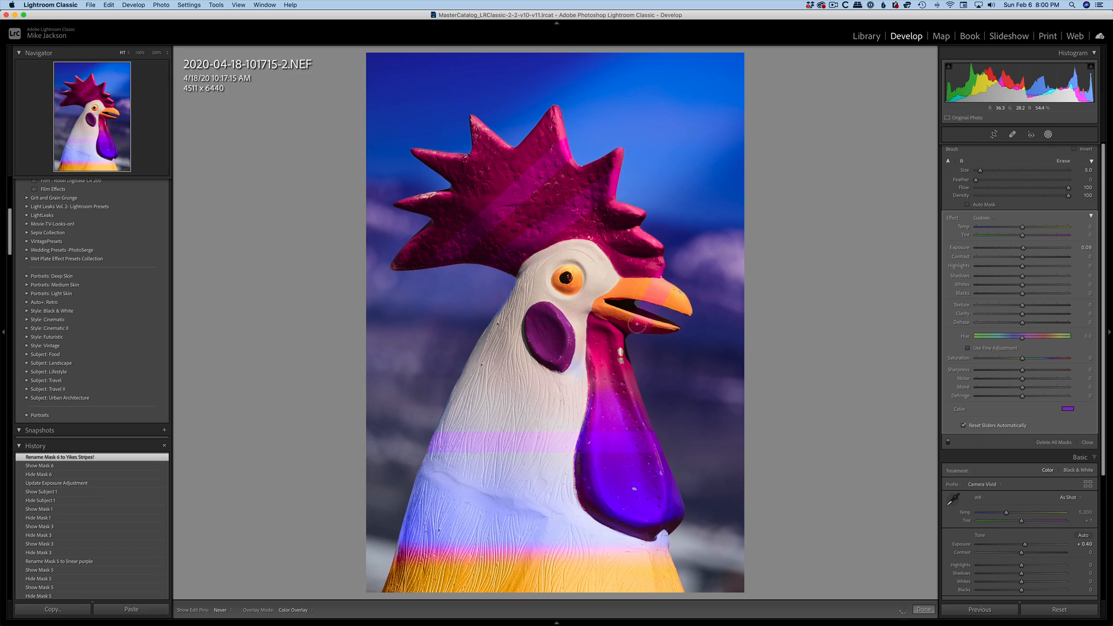
{"action": "key", "text": "h"}
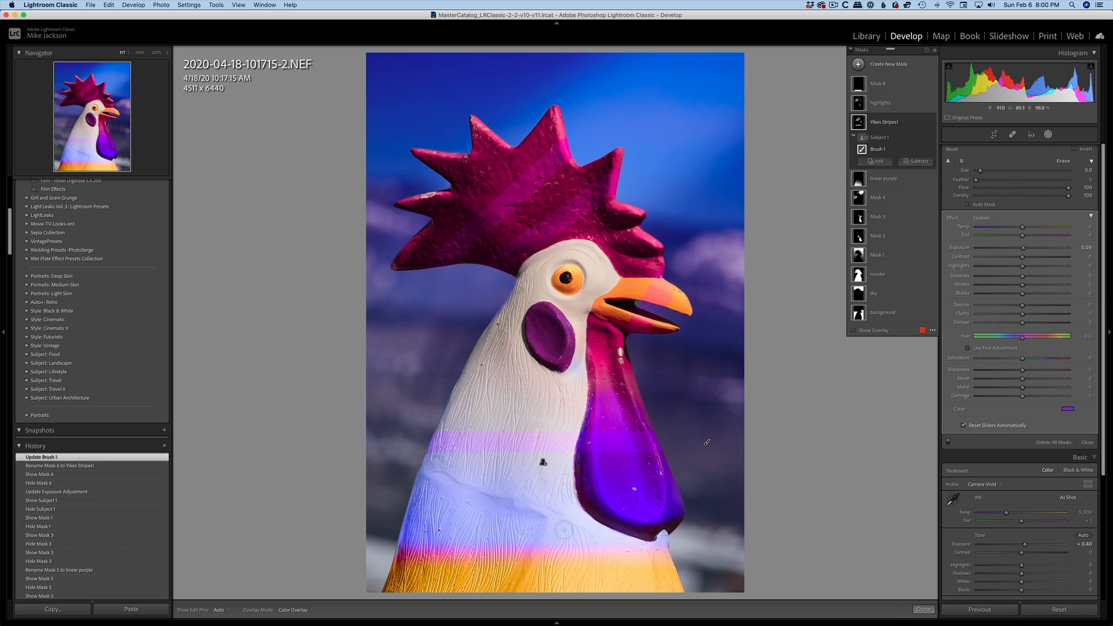
Step: Paint a straight diagonal stripe across the rooster's neck with the brush, and undo it
{"action": "left_click_drag", "start_coordinate": [441, 354], "coordinate": [582, 400]}
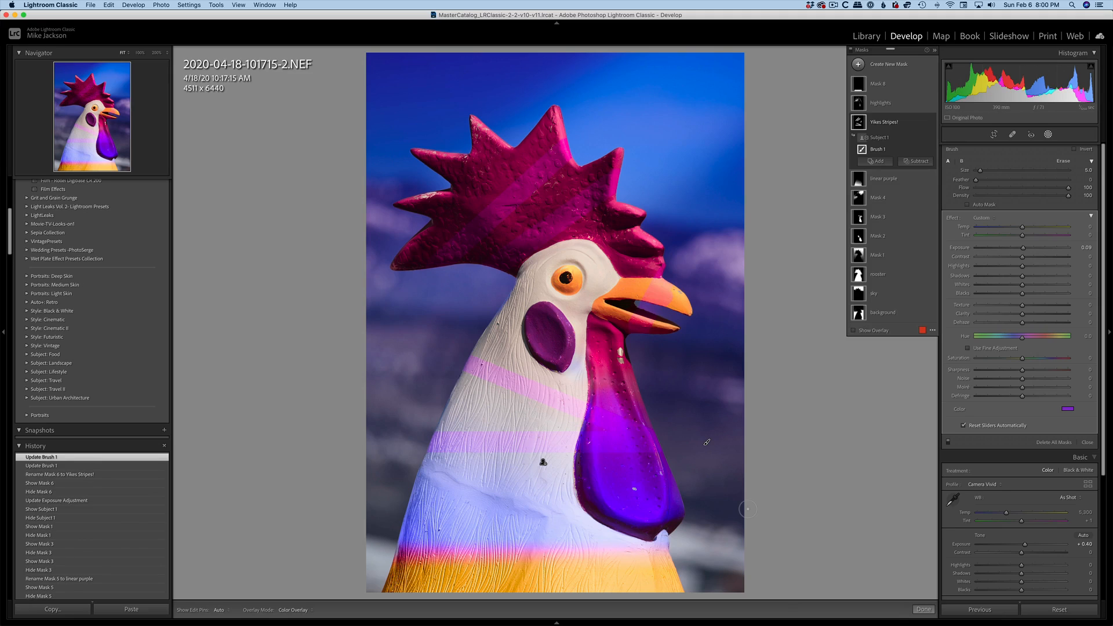
{"action": "key", "text": "super+z"}
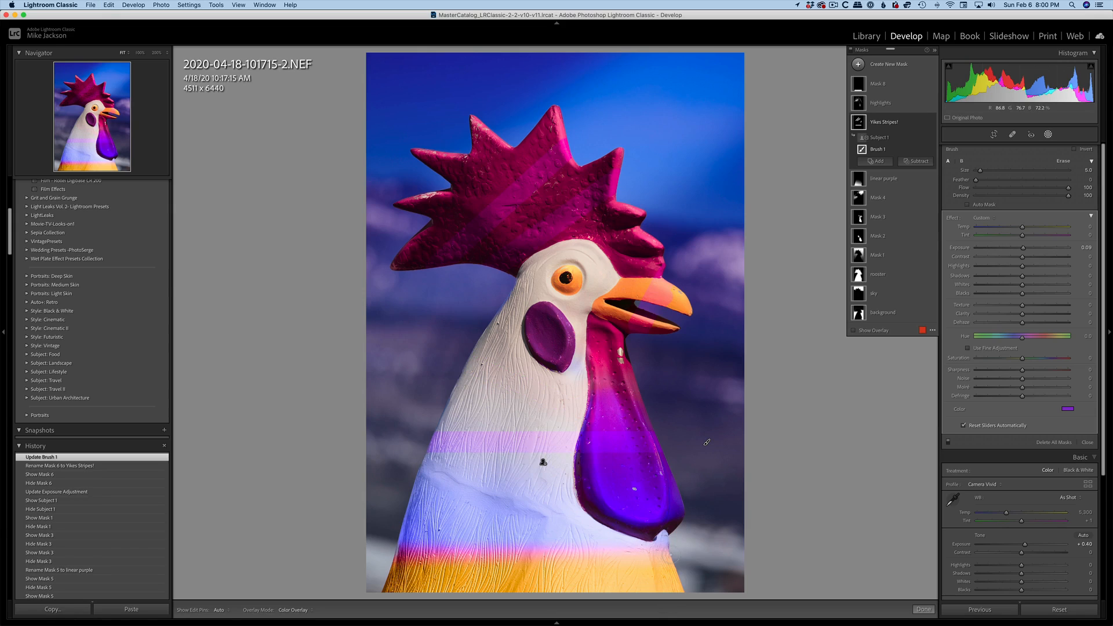
Step: Paint straight horizontal stripes across the rooster's lower body with Brush 1 and cool the Yikes Stripes! mask to Temp -85
{"action": "left_click", "coordinate": [543, 462]}
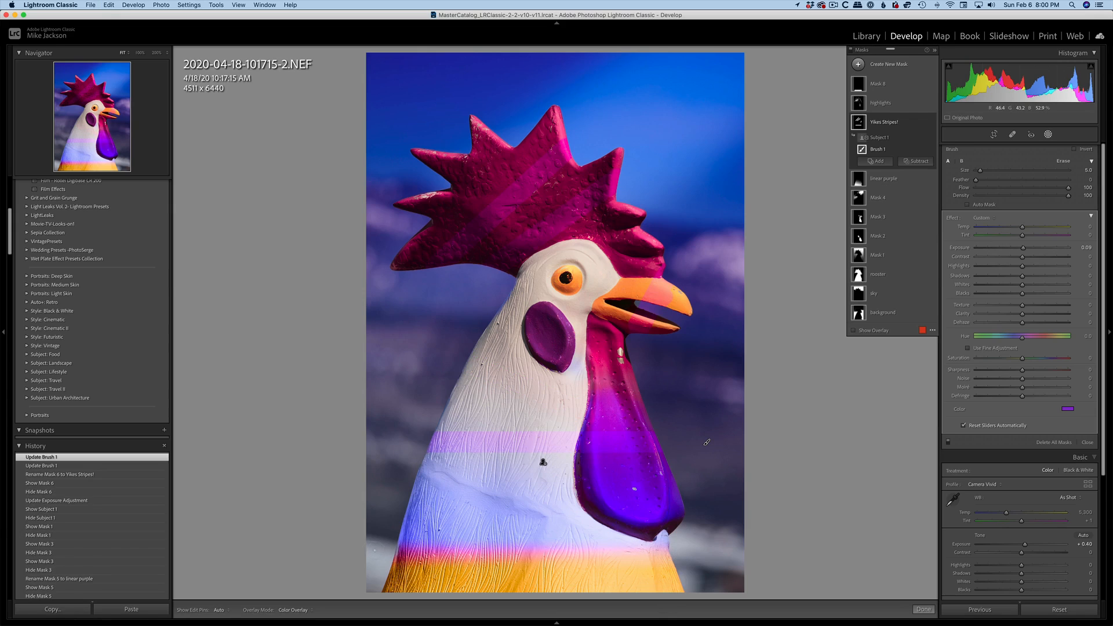
{"action": "left_click_drag", "start_coordinate": [383, 551], "coordinate": [693, 550]}
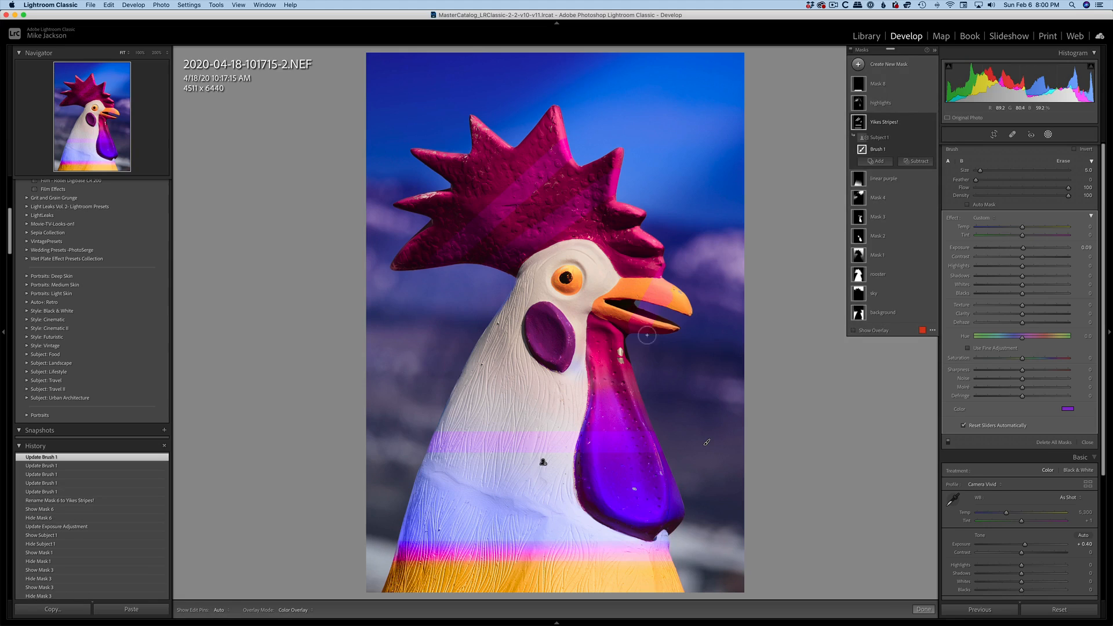
{"action": "left_click", "coordinate": [888, 124]}
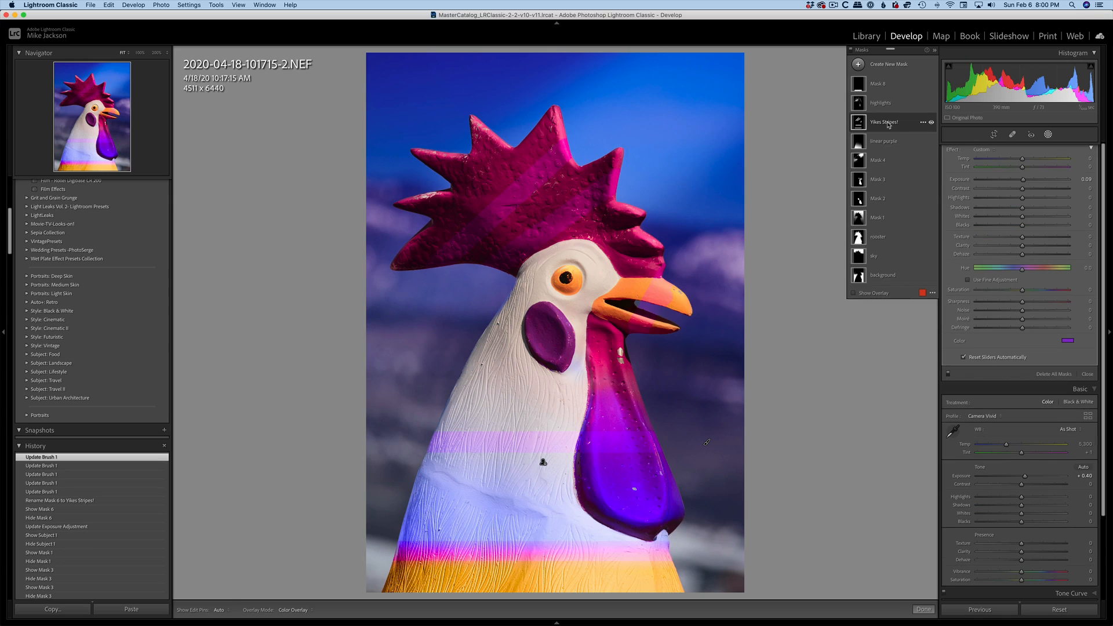
{"action": "left_click", "coordinate": [889, 124]}
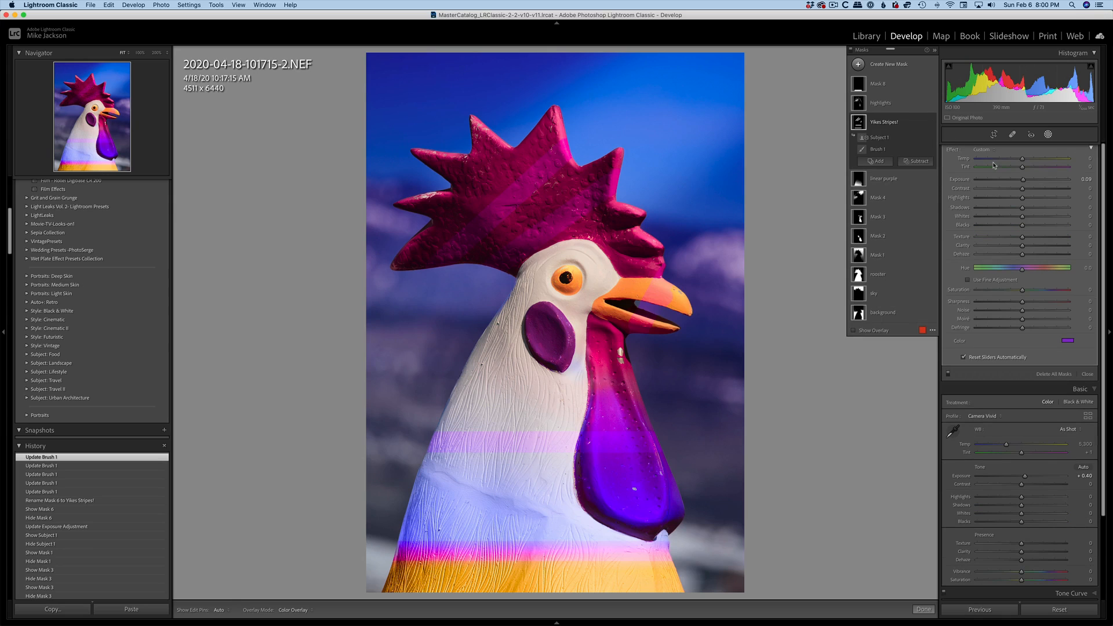
{"action": "left_click_drag", "start_coordinate": [1022, 161], "coordinate": [982, 163]}
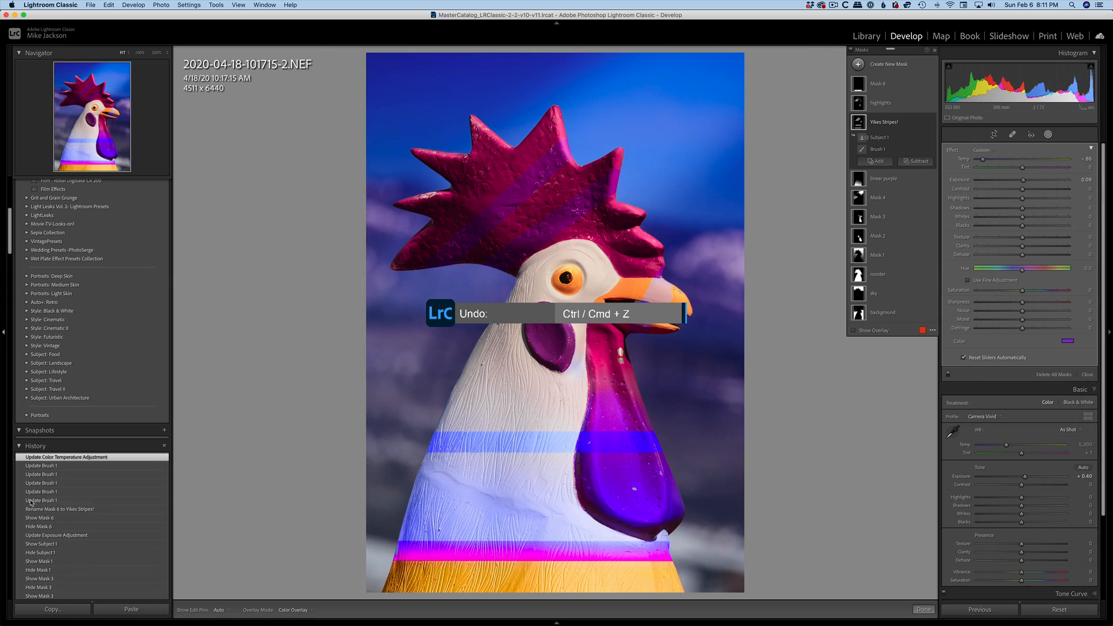
Step: Roll the photo's history back to the Hide Mask 6 state
{"action": "left_click", "coordinate": [88, 510]}
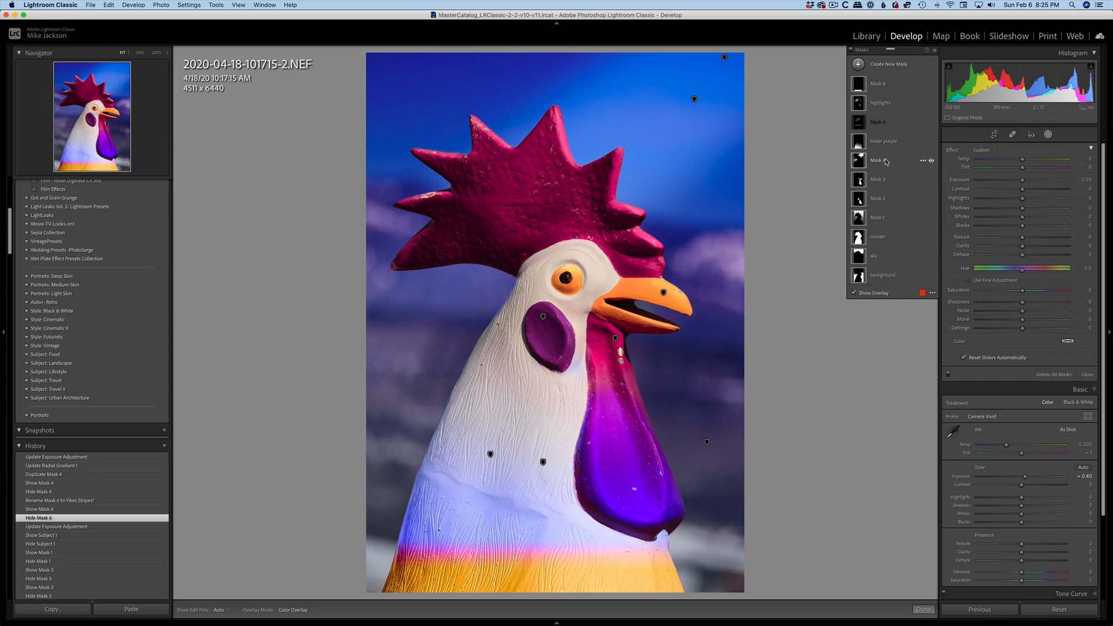
Step: Toggle Mask 4's visibility off and on to compare its effect on the sky, leaving it shown
{"action": "left_click", "coordinate": [931, 160]}
{"action": "left_click", "coordinate": [931, 161]}
{"action": "left_click", "coordinate": [930, 160]}
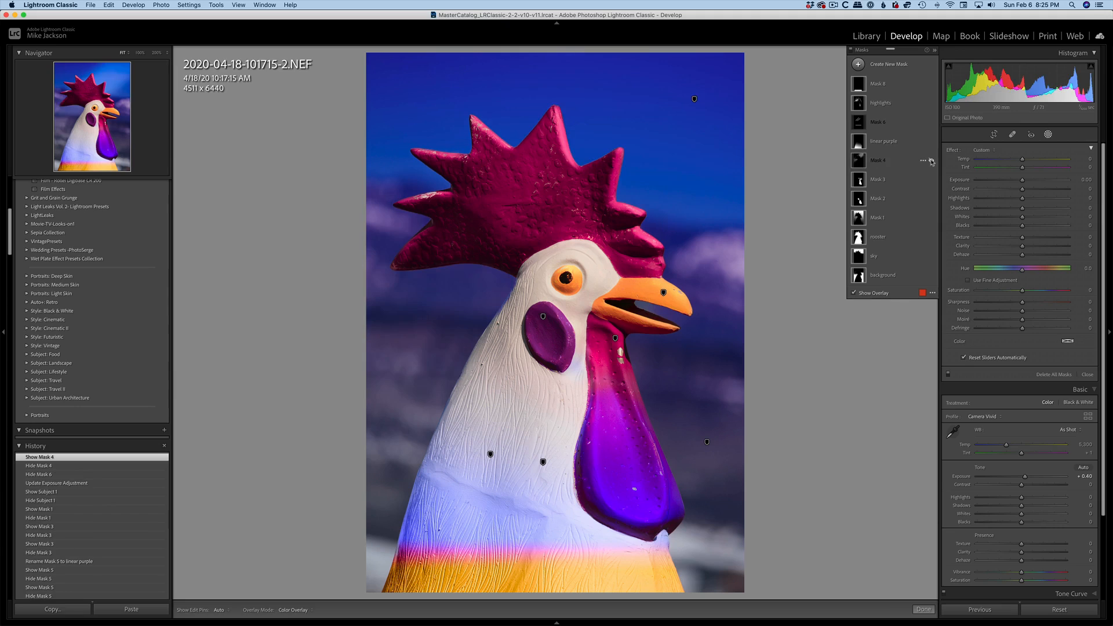
{"action": "left_click", "coordinate": [931, 160]}
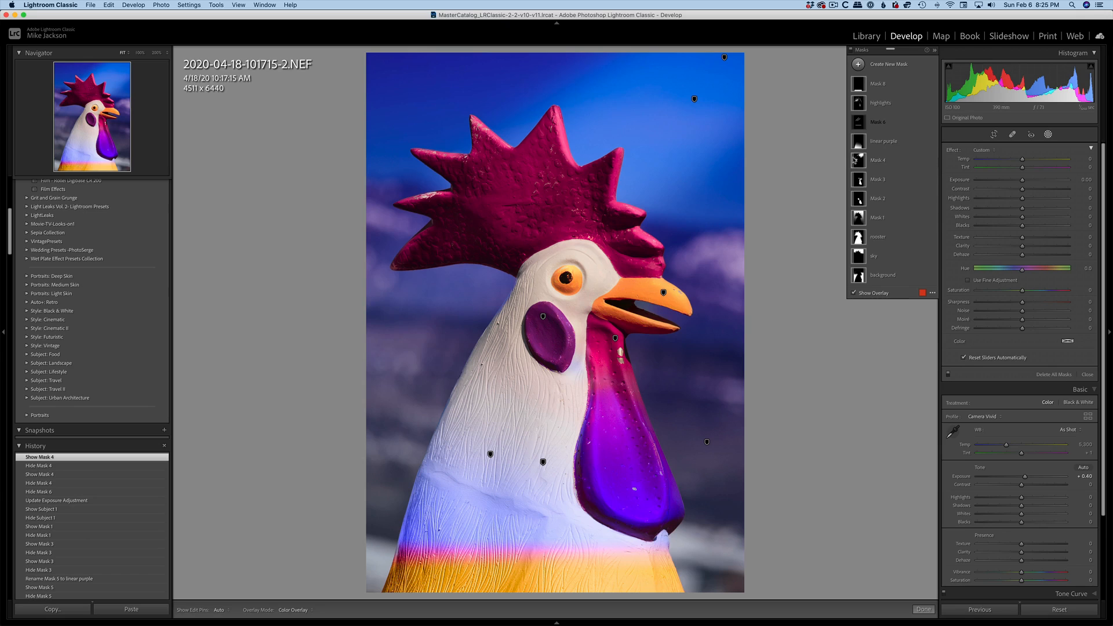
Step: Rename Mask 4 to "Light Ray"
{"action": "left_click", "coordinate": [889, 161]}
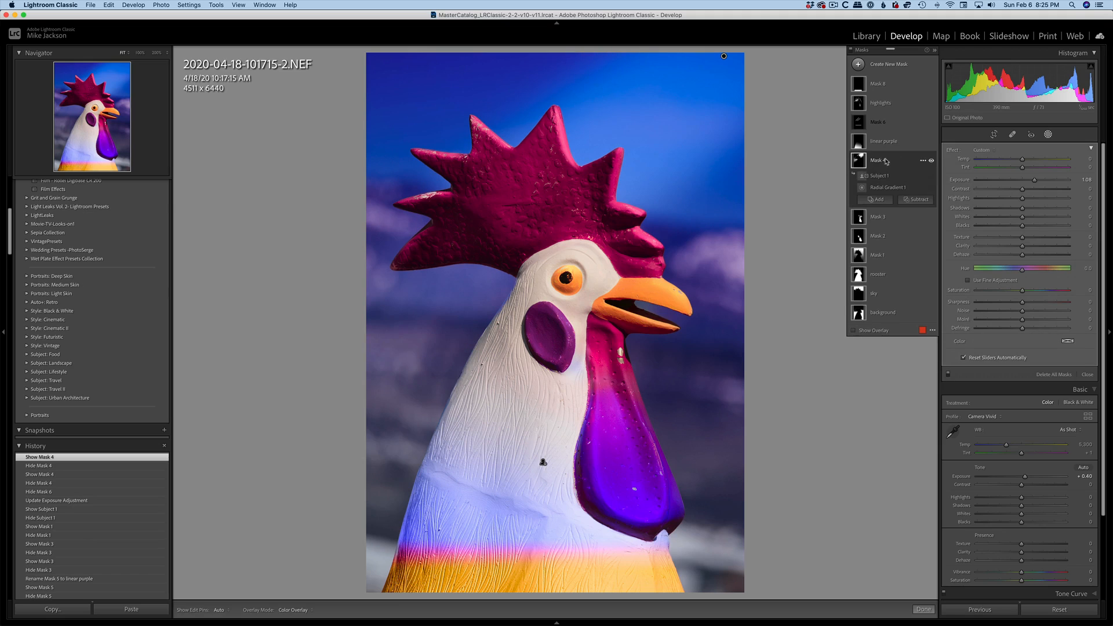
{"action": "double_click", "coordinate": [880, 161]}
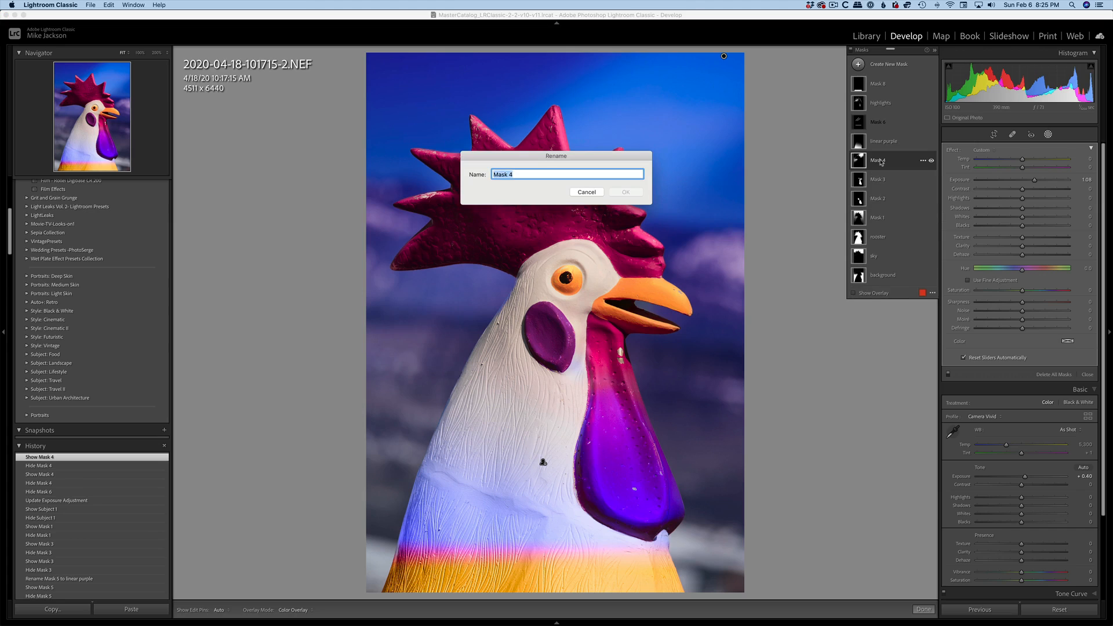
{"action": "type", "text": "Light Rayss"}
{"action": "key", "text": "BackSpace"}
{"action": "key", "text": "Return"}
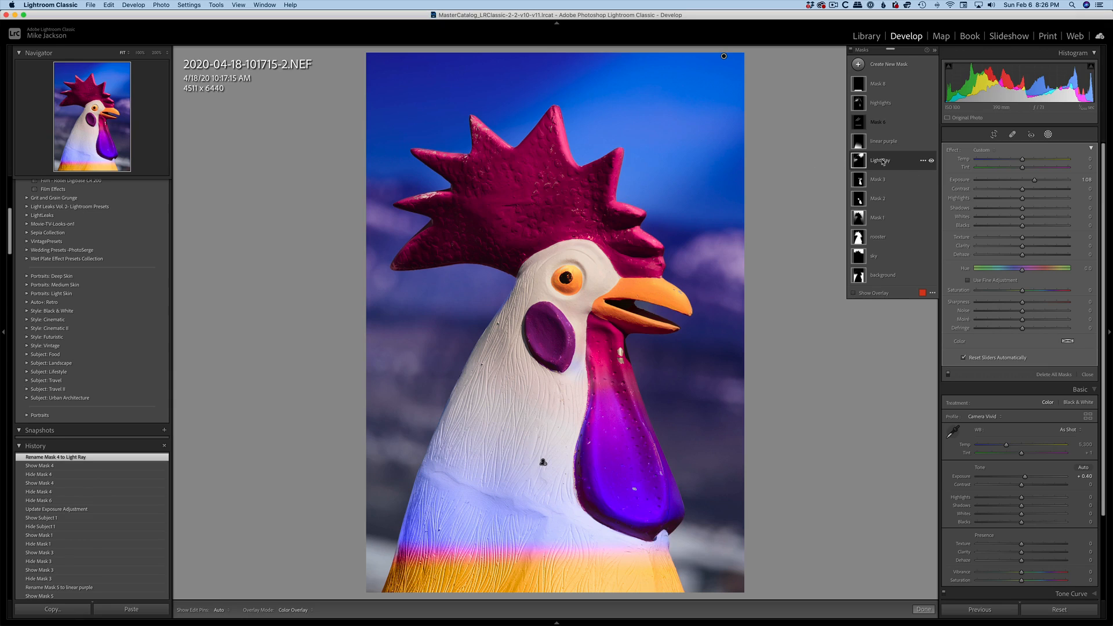
Step: Duplicate the Light Ray mask, move the copy's radial gradient down beside the rooster's beak, and set its Exposure to 1.88
{"action": "left_click", "coordinate": [921, 160]}
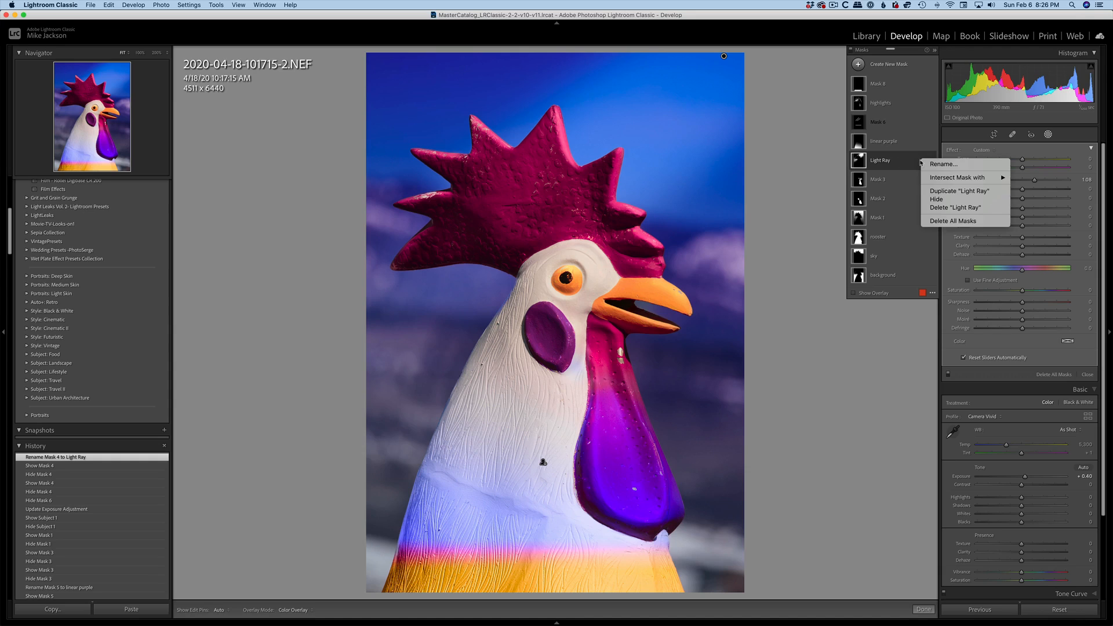
{"action": "left_click", "coordinate": [943, 191]}
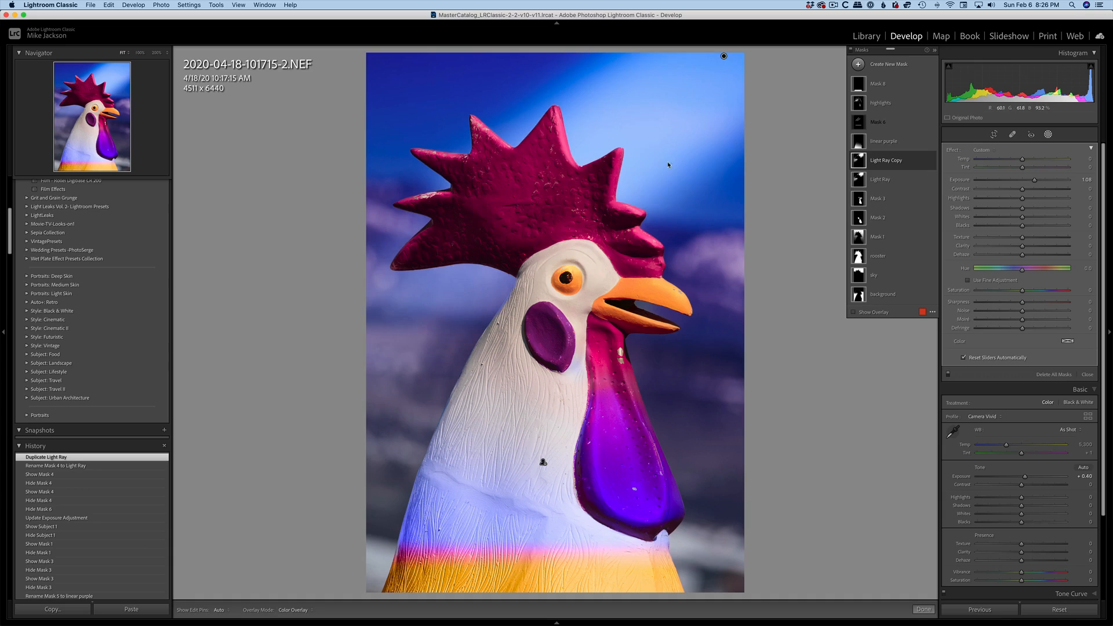
{"action": "left_click", "coordinate": [898, 161]}
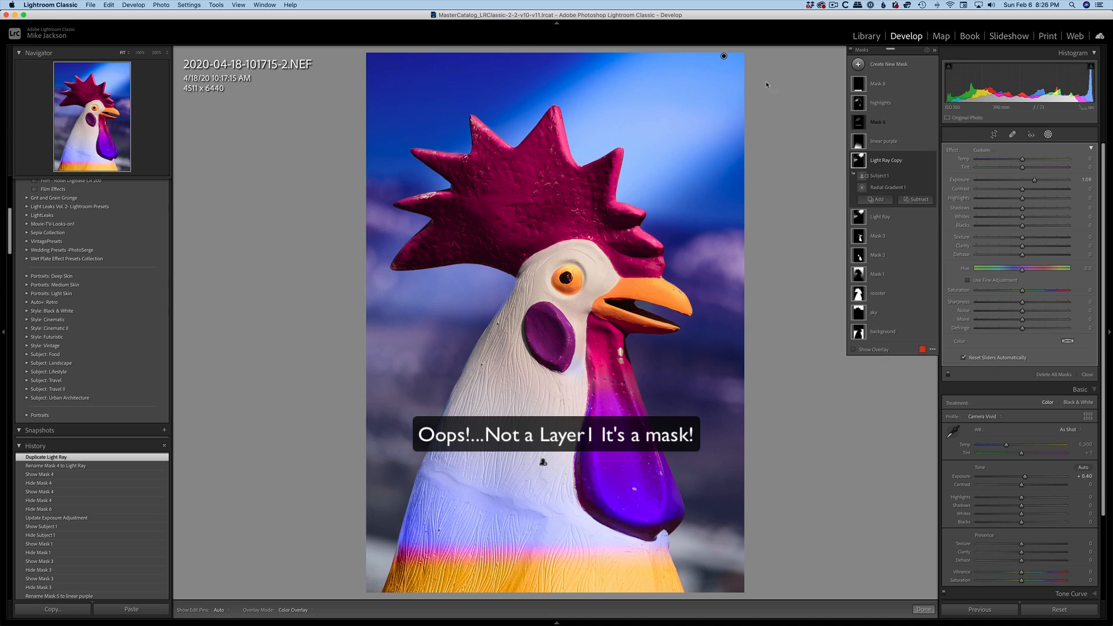
{"action": "left_click", "coordinate": [723, 56]}
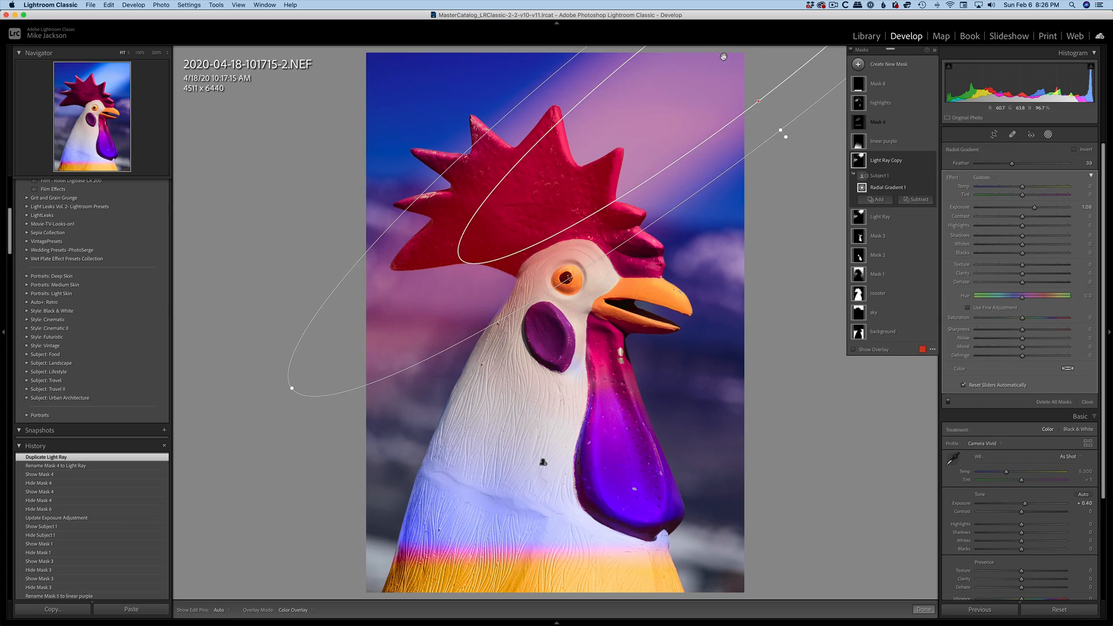
{"action": "left_click_drag", "start_coordinate": [723, 55], "coordinate": [720, 350]}
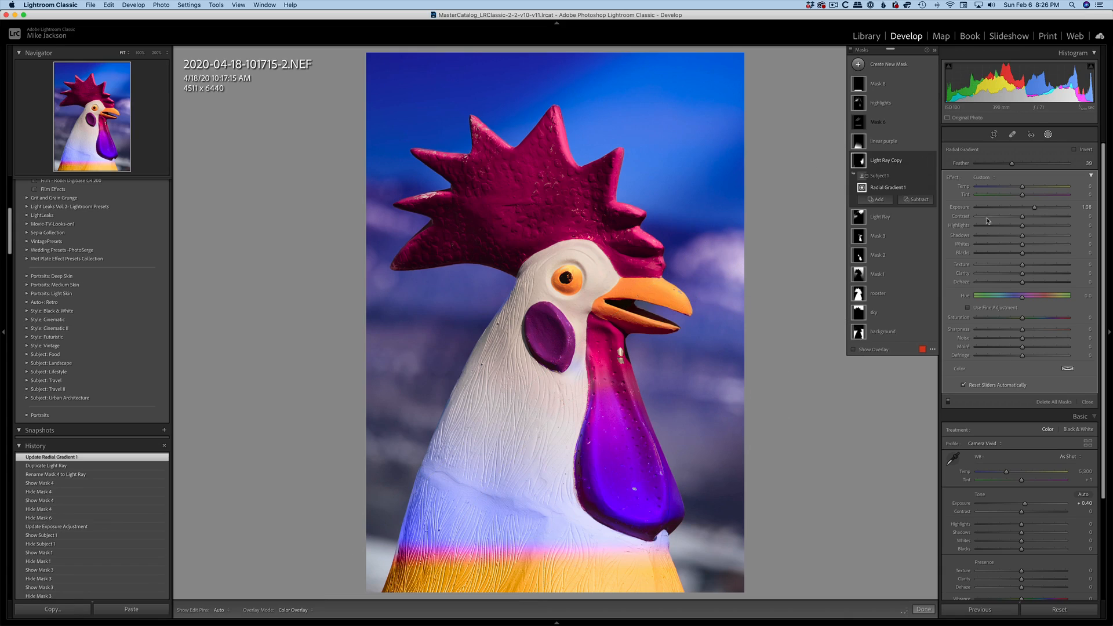
{"action": "mouse_move", "coordinate": [1035, 208]}
{"action": "left_mouse_down"}
{"action": "mouse_move", "coordinate": [1082, 211]}
{"action": "mouse_move", "coordinate": [1031, 210]}
{"action": "mouse_move", "coordinate": [1043, 211]}
{"action": "left_mouse_up"}
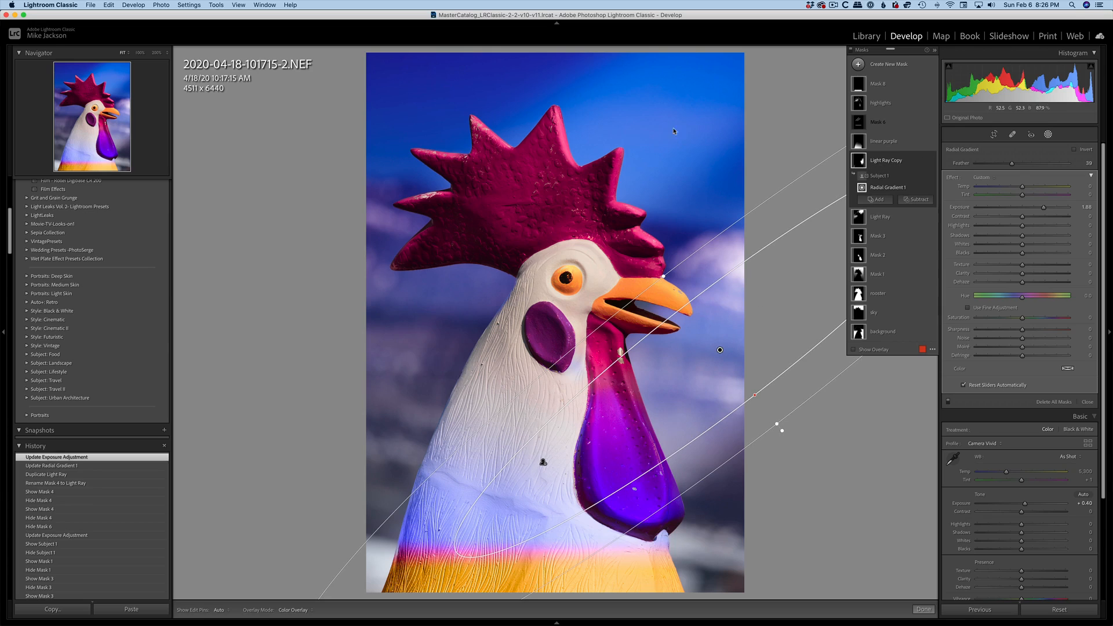
Step: Cool the original Light Ray mask slightly by setting its Temp to -7
{"action": "left_click", "coordinate": [875, 217]}
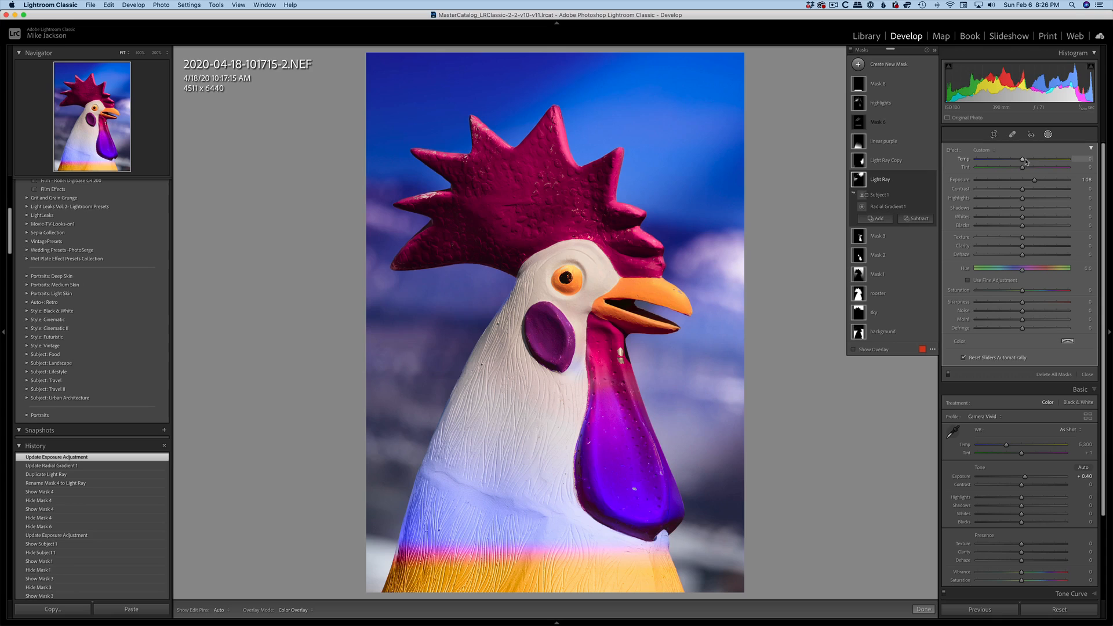
{"action": "mouse_move", "coordinate": [1022, 158]}
{"action": "left_mouse_down"}
{"action": "mouse_move", "coordinate": [885, 168]}
{"action": "mouse_move", "coordinate": [1022, 169]}
{"action": "left_mouse_up"}
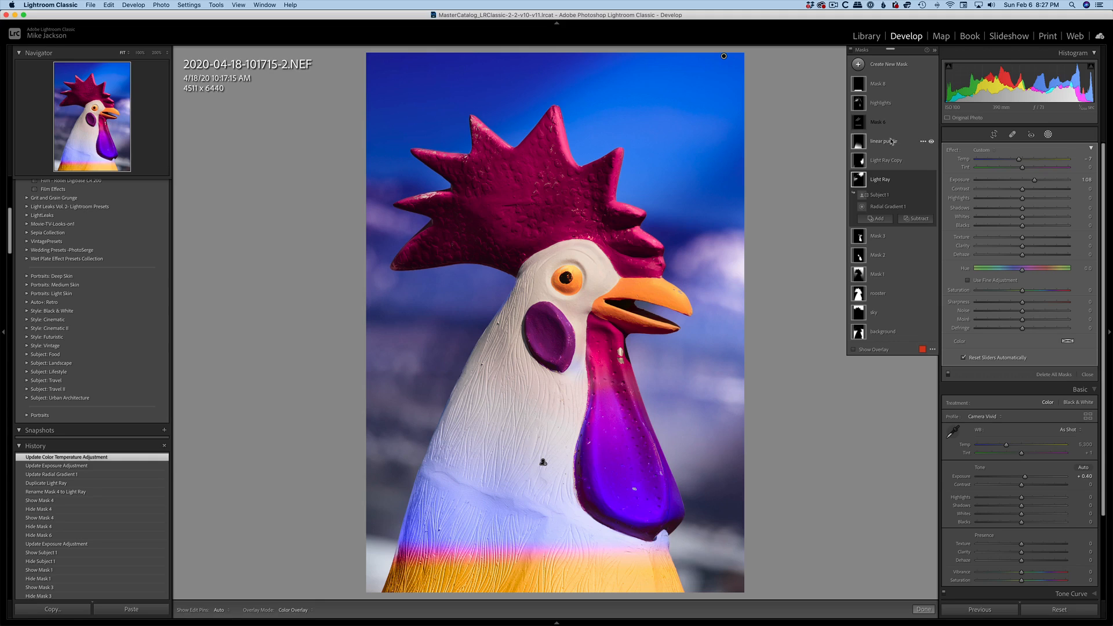
Step: Delete the Light Ray Copy mask
{"action": "left_click", "coordinate": [893, 164]}
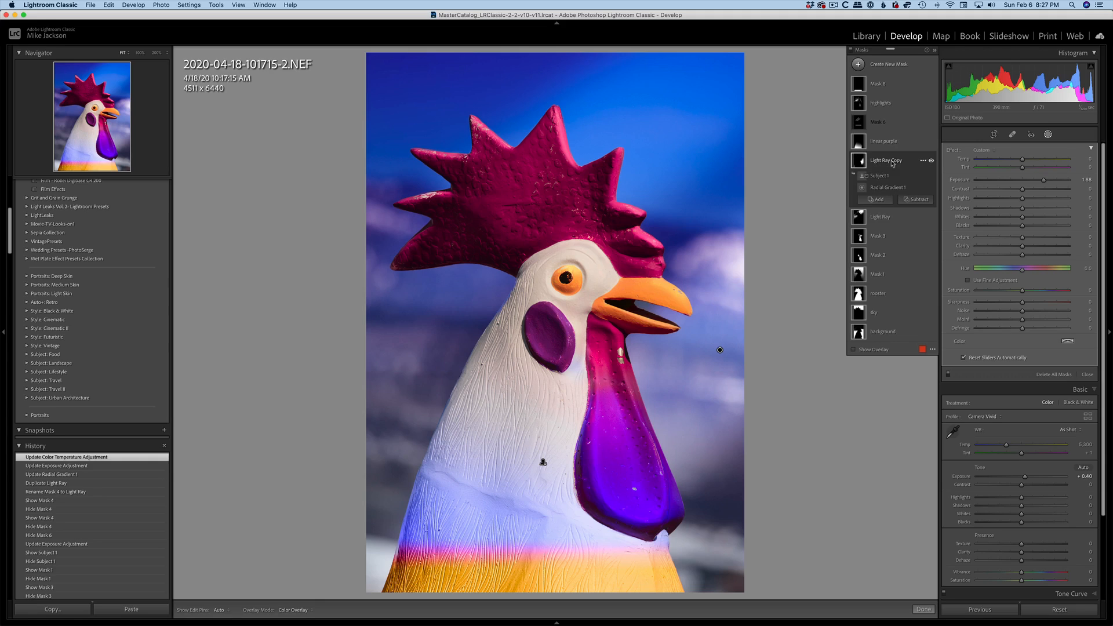
{"action": "left_click", "coordinate": [923, 161]}
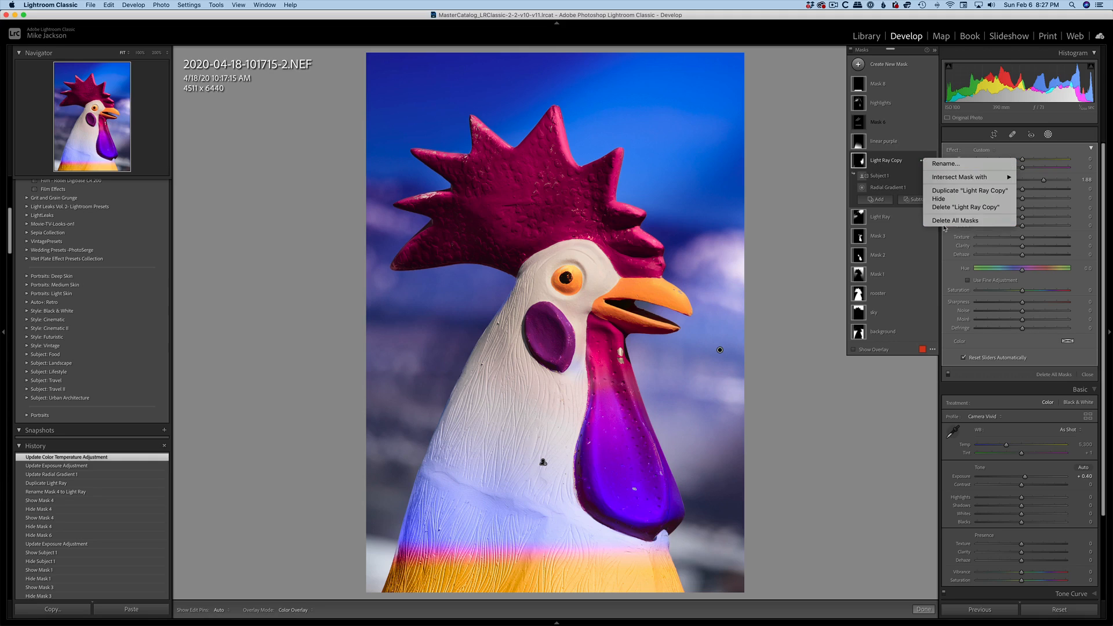
{"action": "left_click", "coordinate": [945, 208]}
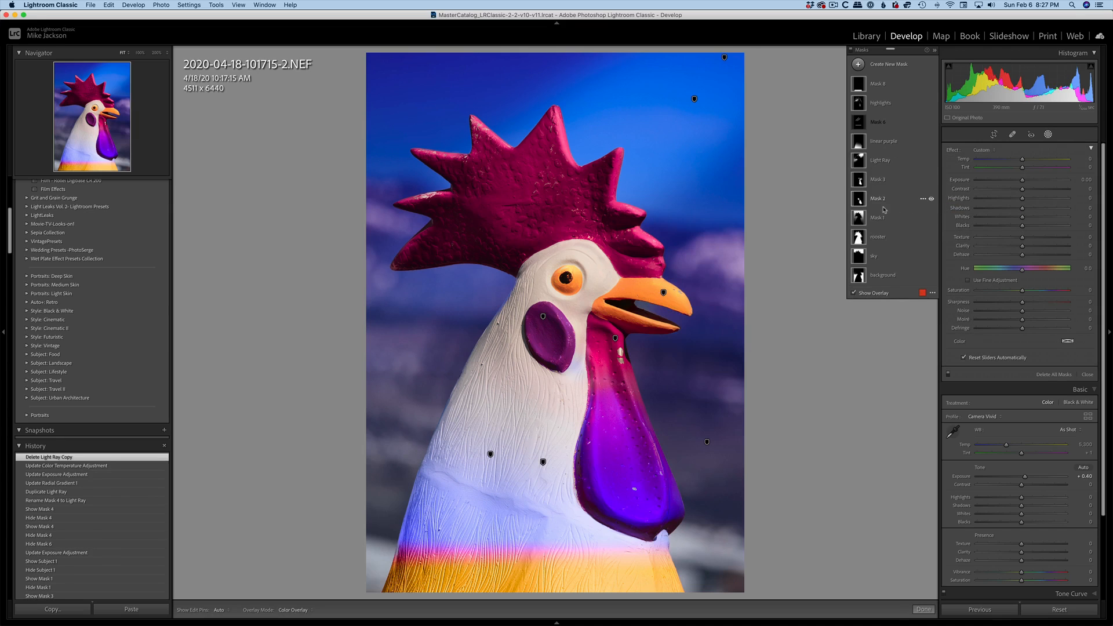
Step: Duplicate Radial Gradient 1 inside the Light Ray mask and move the copy down beside the rooster's beak
{"action": "left_click", "coordinate": [876, 163]}
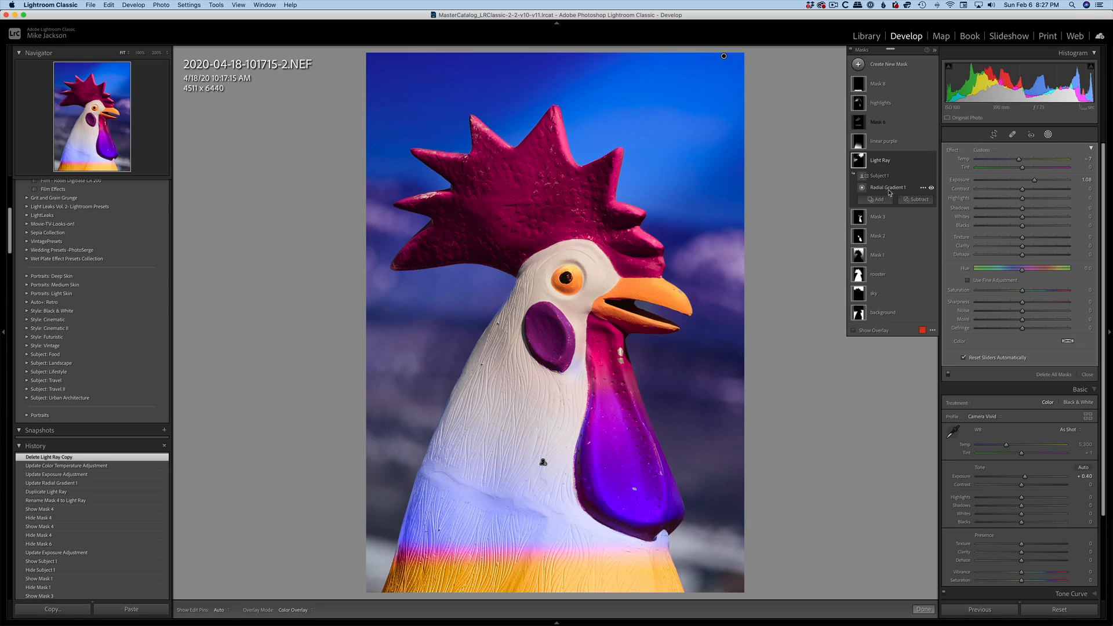
{"action": "left_click", "coordinate": [922, 188]}
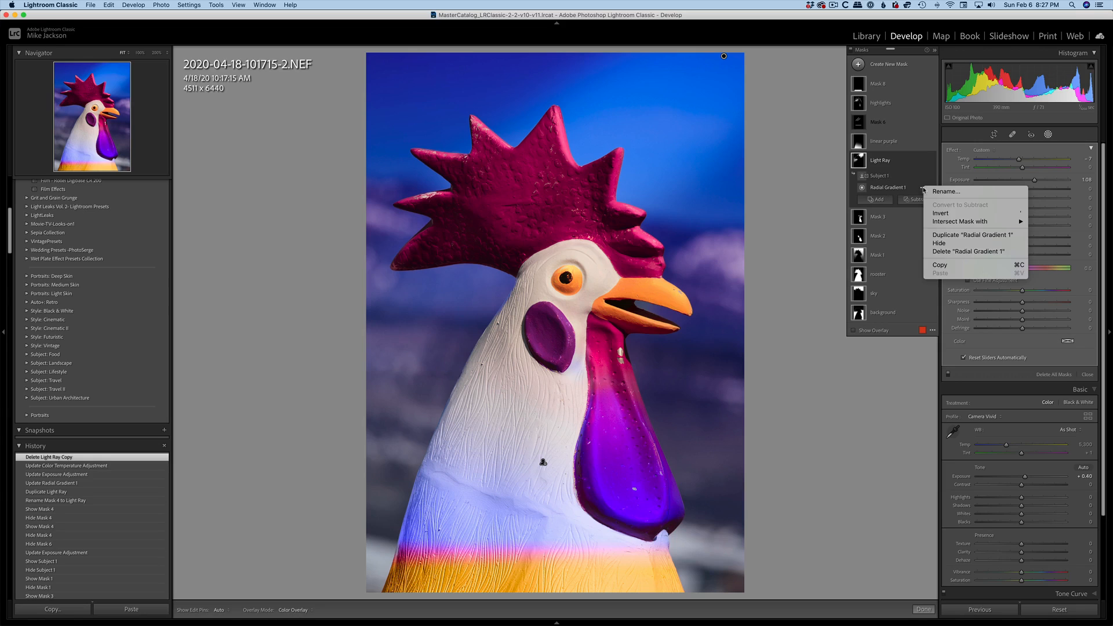
{"action": "left_click", "coordinate": [958, 235]}
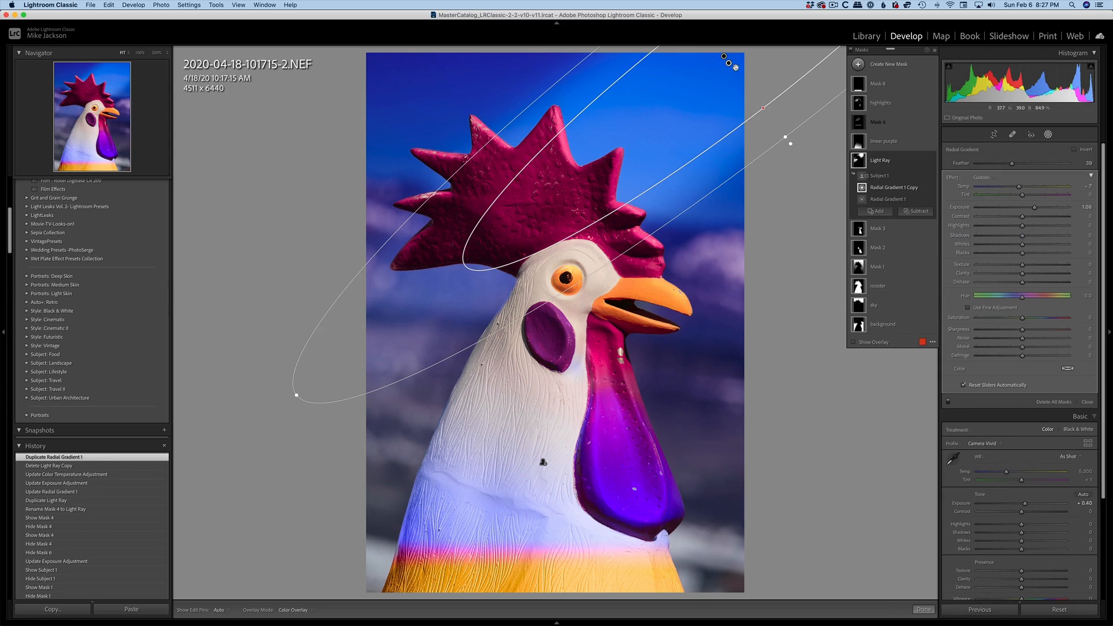
{"action": "left_click_drag", "start_coordinate": [729, 63], "coordinate": [733, 329]}
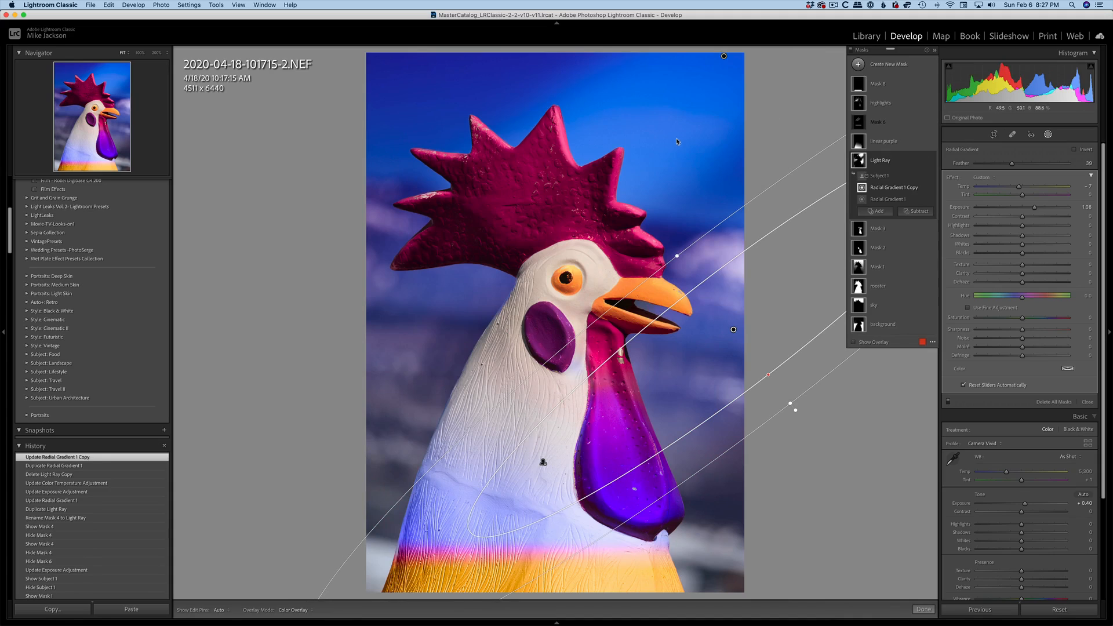
Step: Raise the Light Ray mask's Exposure to 1.58, brightening all its gradients together
{"action": "left_click", "coordinate": [893, 164]}
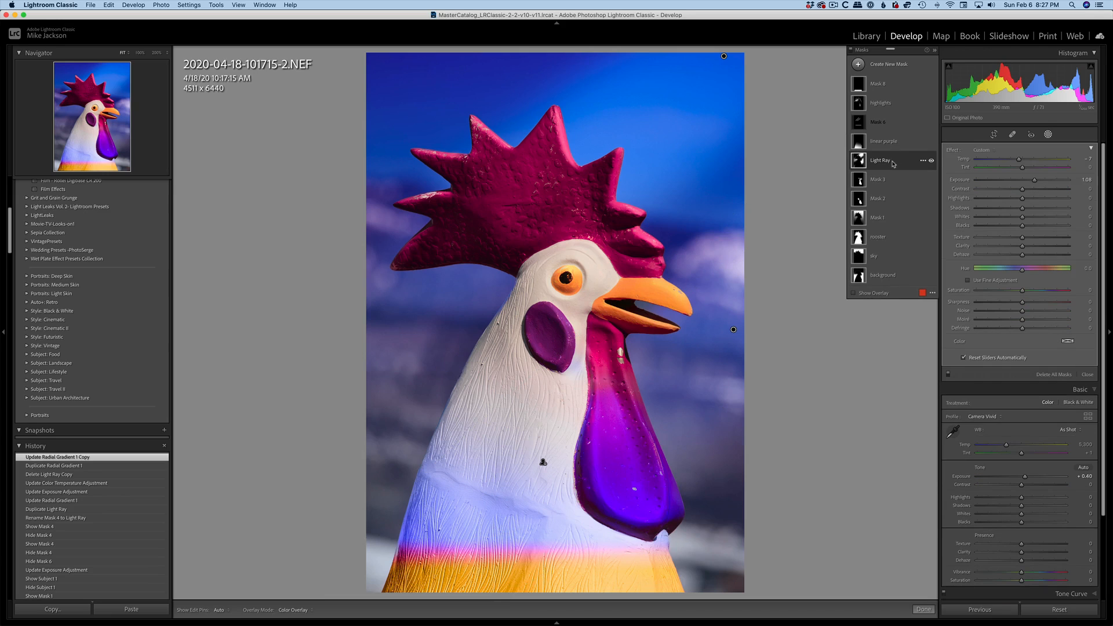
{"action": "left_click", "coordinate": [893, 164]}
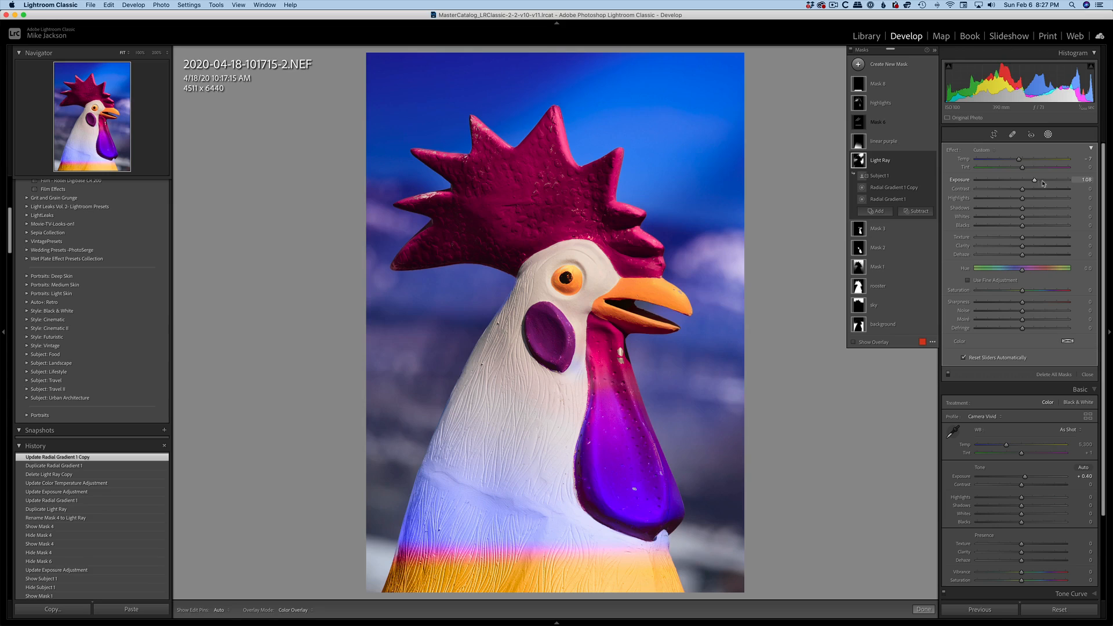
{"action": "mouse_move", "coordinate": [1042, 183]}
{"action": "left_mouse_down"}
{"action": "mouse_move", "coordinate": [1004, 185]}
{"action": "mouse_move", "coordinate": [1046, 186]}
{"action": "mouse_move", "coordinate": [1022, 186]}
{"action": "left_mouse_up"}
{"action": "left_click_drag", "start_coordinate": [1023, 185], "coordinate": [1041, 188]}
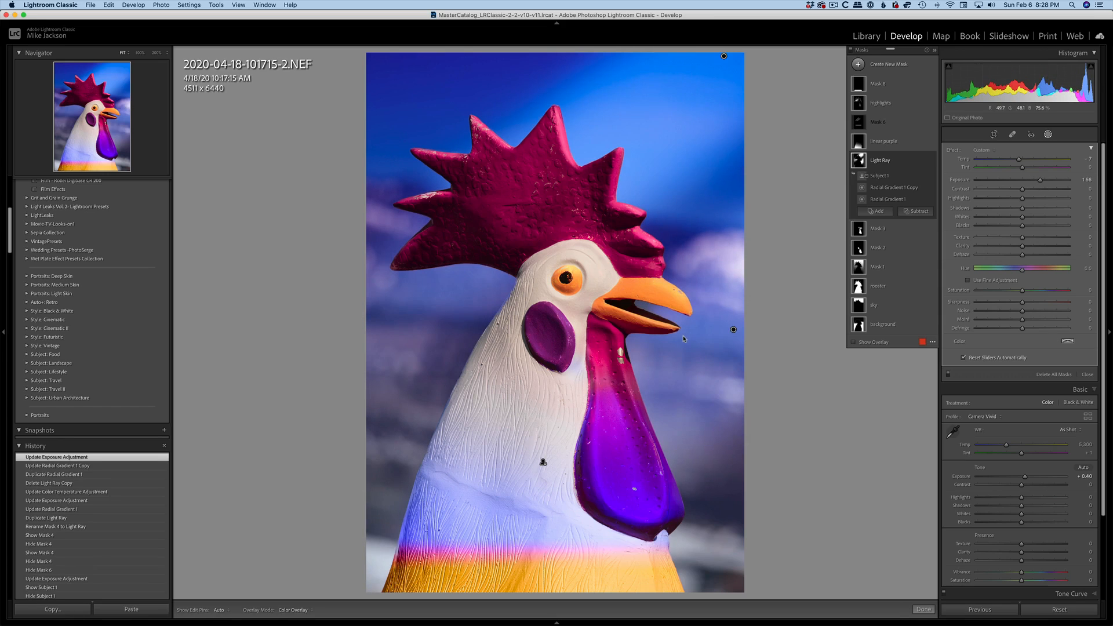
Step: Set the Feather of Radial Gradient 1 Copy to 0 and shift the gradient slightly down toward the rooster
{"action": "left_click", "coordinate": [733, 329]}
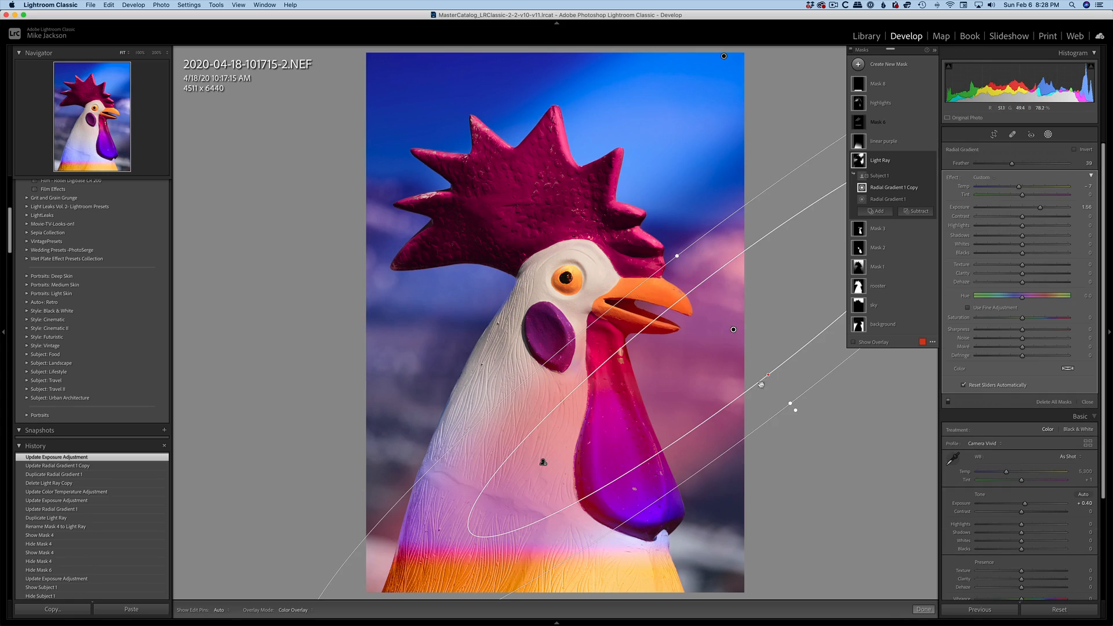
{"action": "left_click_drag", "start_coordinate": [763, 379], "coordinate": [790, 403]}
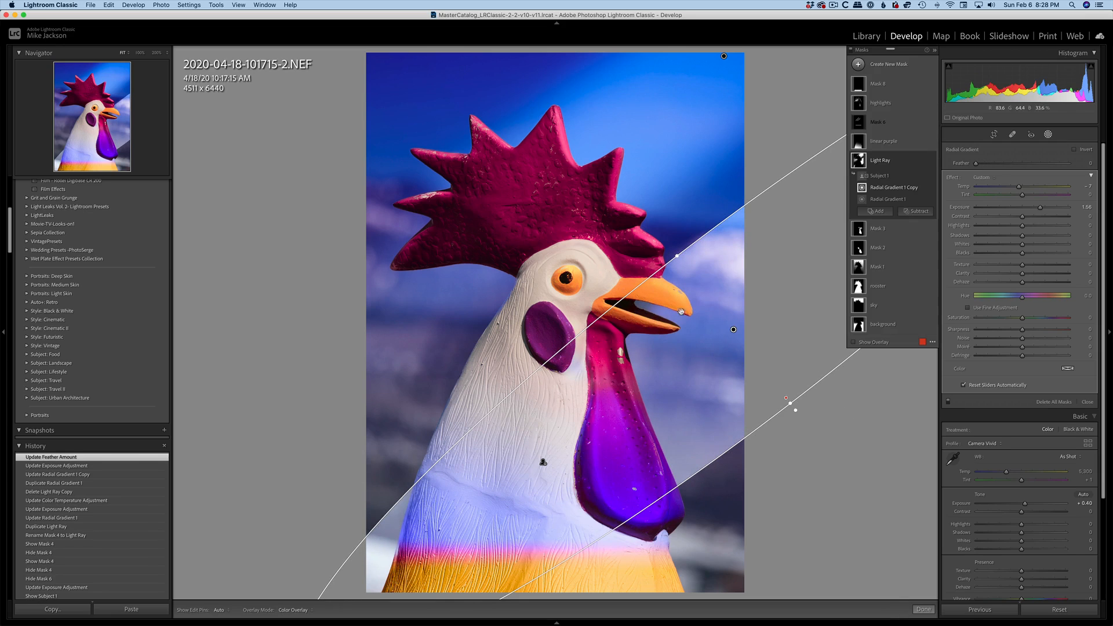
{"action": "left_click_drag", "start_coordinate": [724, 332], "coordinate": [710, 345]}
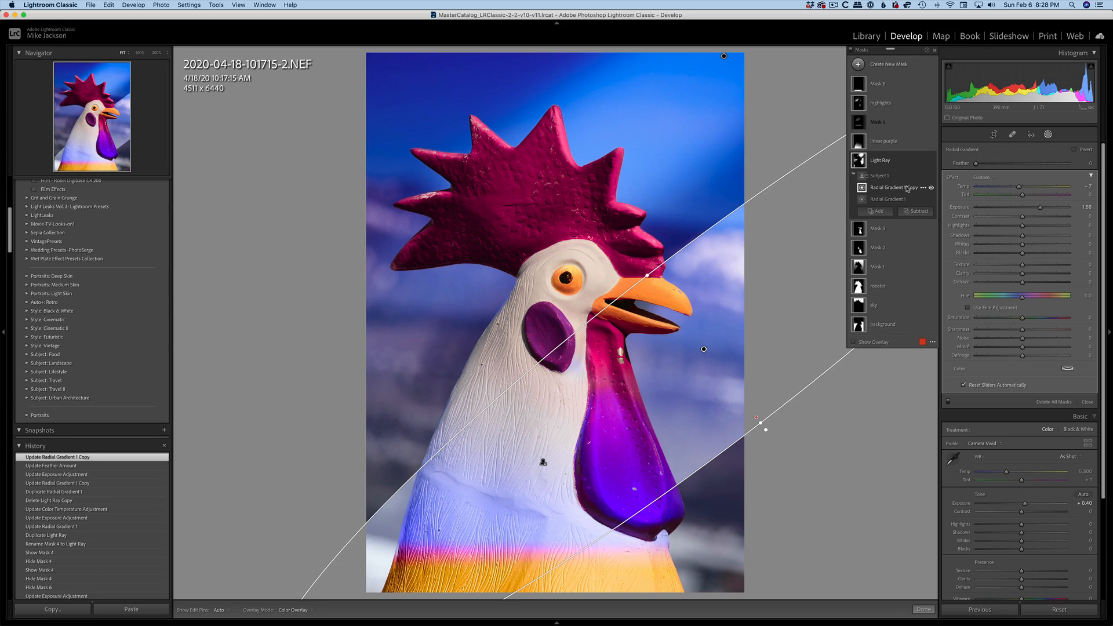
Step: Delete Radial Gradient 1 Copy from the Light Ray mask
{"action": "left_click", "coordinate": [923, 187]}
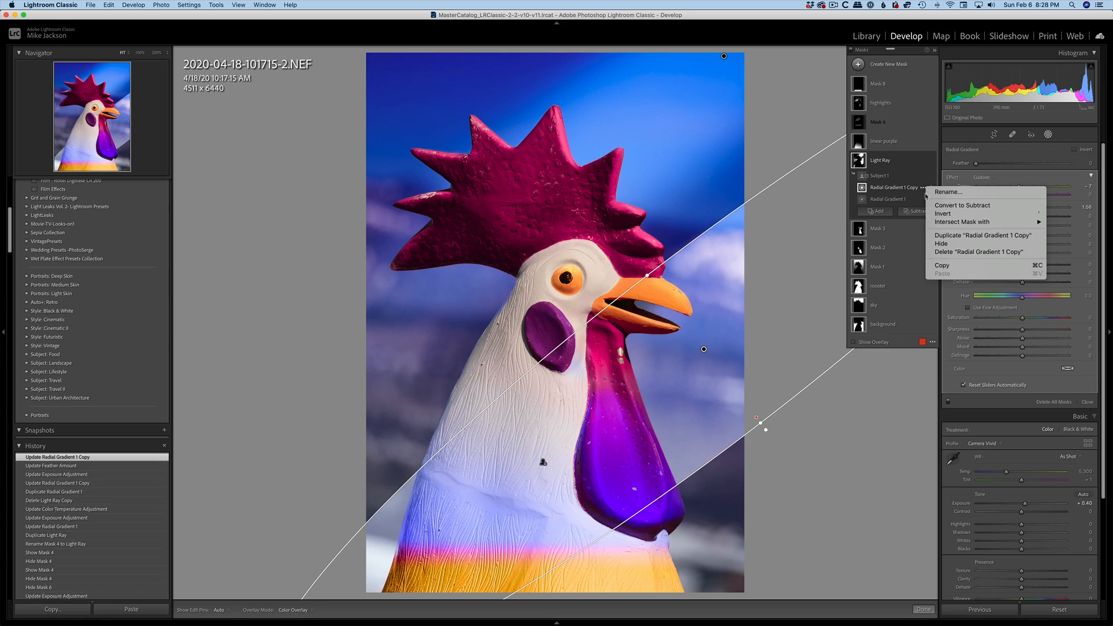
{"action": "left_click", "coordinate": [944, 252]}
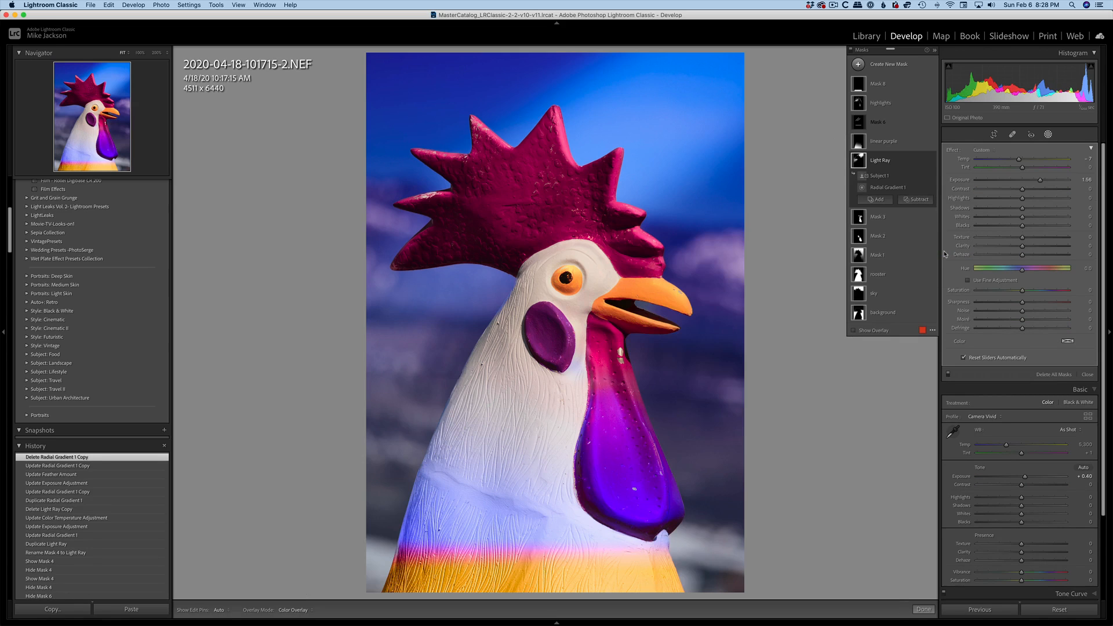